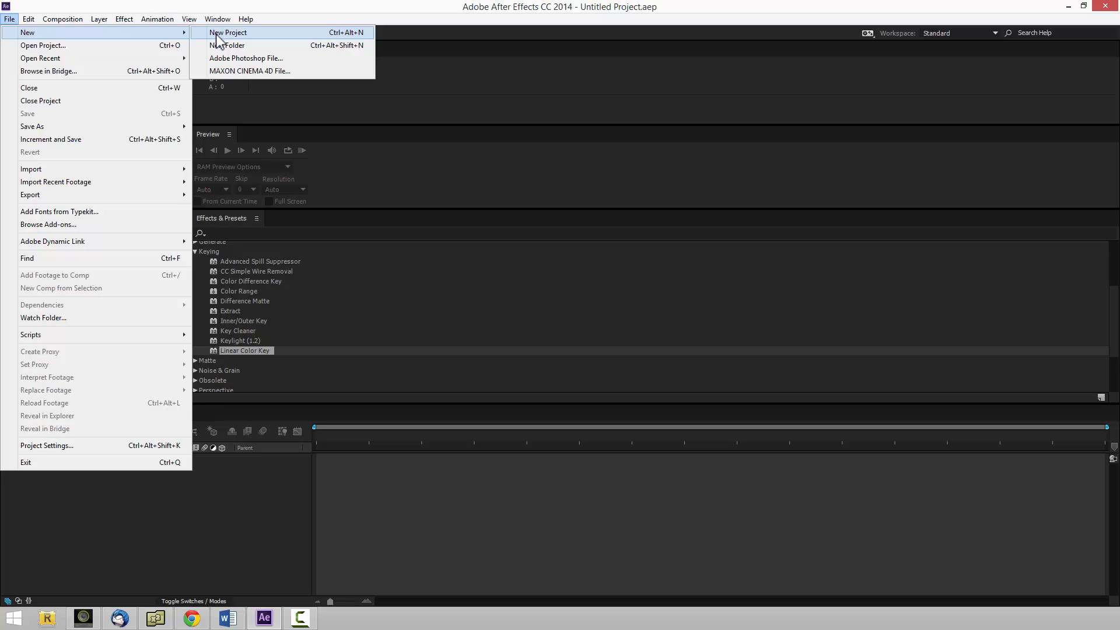
# Create a new project and save it as MLG.aep in the desktop's MLG folder, over the existing file.
pyautogui.click(219, 34)
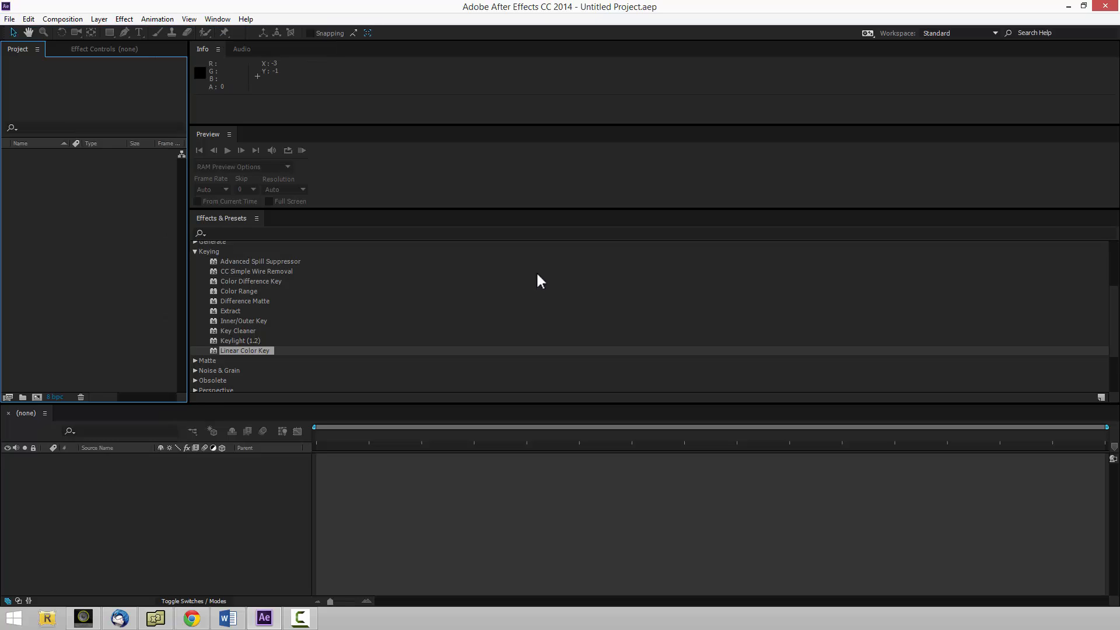
pyautogui.click(9, 18)
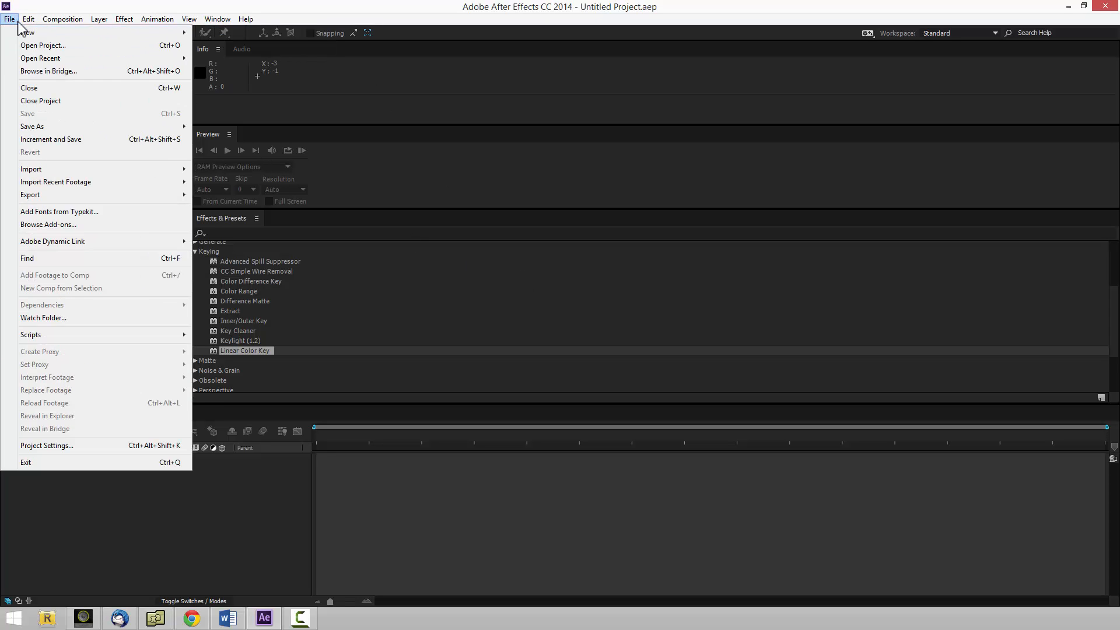
pyautogui.moveTo(138, 132)
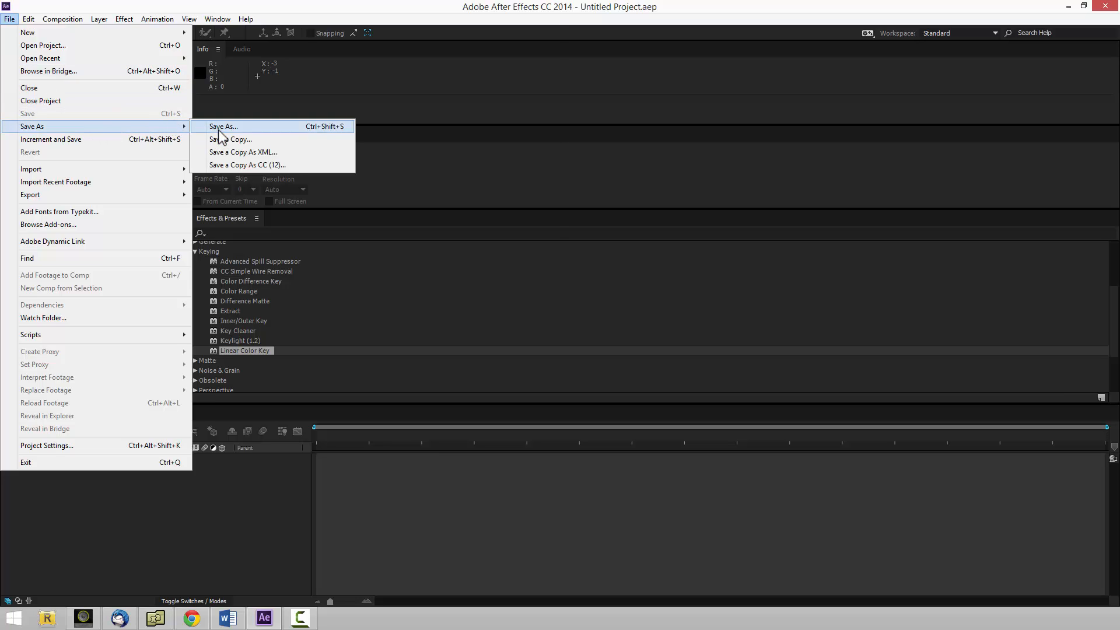
pyautogui.click(216, 130)
pyautogui.click(164, 120)
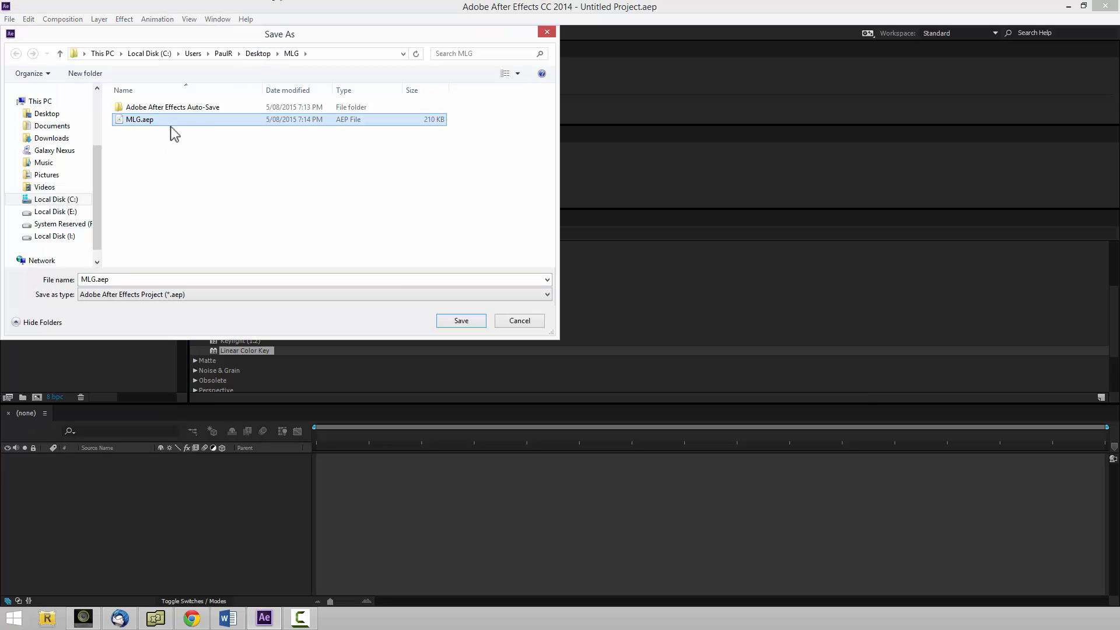
pyautogui.click(450, 320)
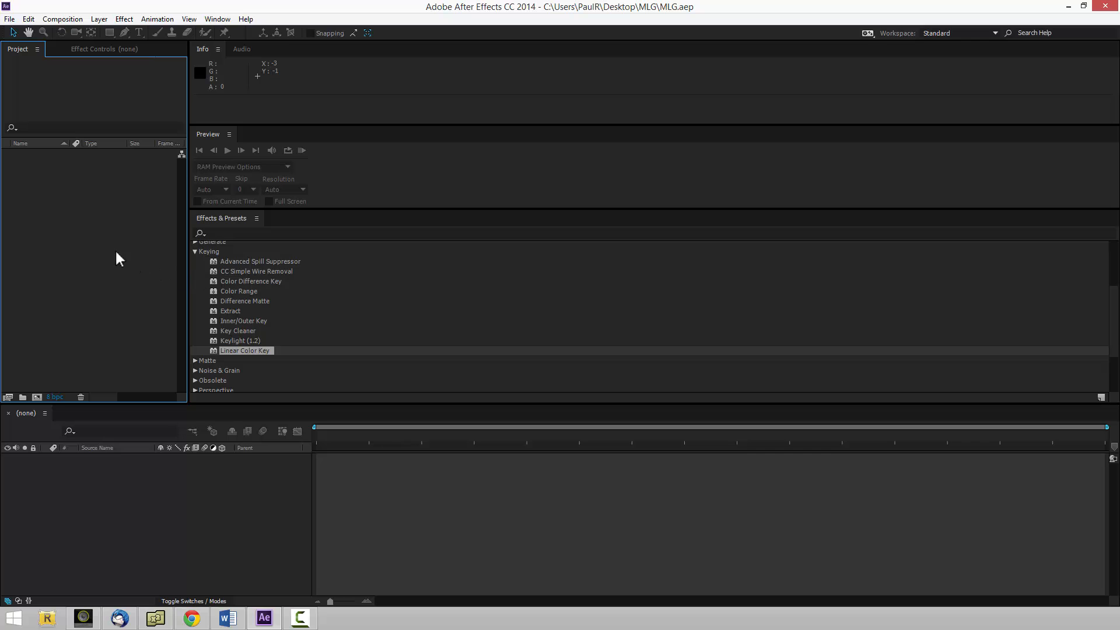
# Import Bear.mp4, Butterfly.mp4 and Lake.mp4 as footage from the desktop's Video folder.
pyautogui.doubleClick(101, 278)
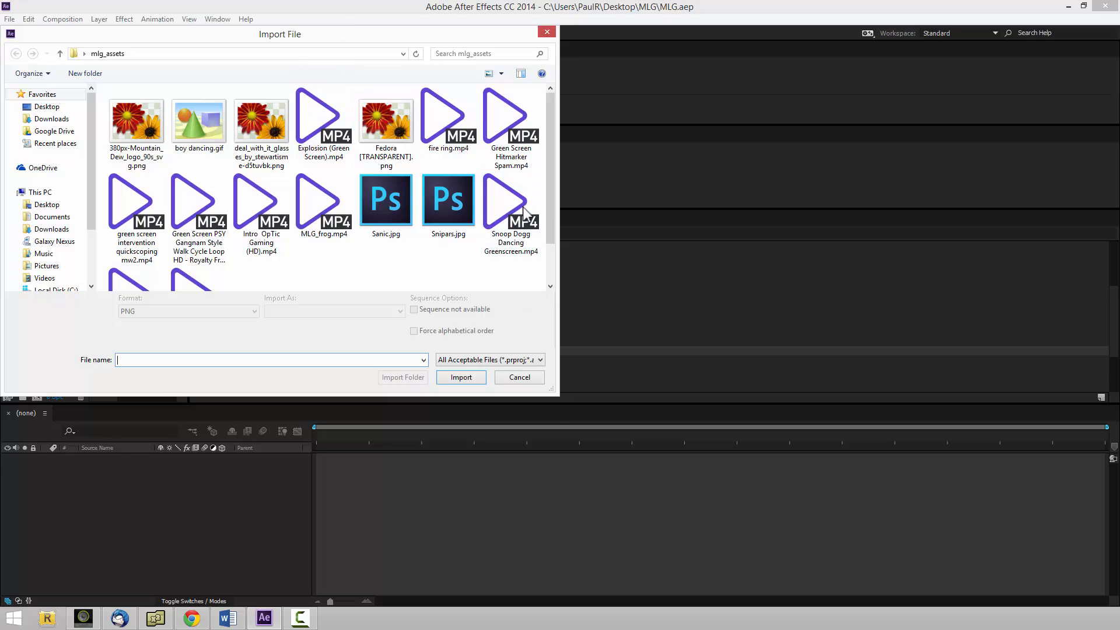
pyautogui.click(75, 107)
pyautogui.click(157, 235)
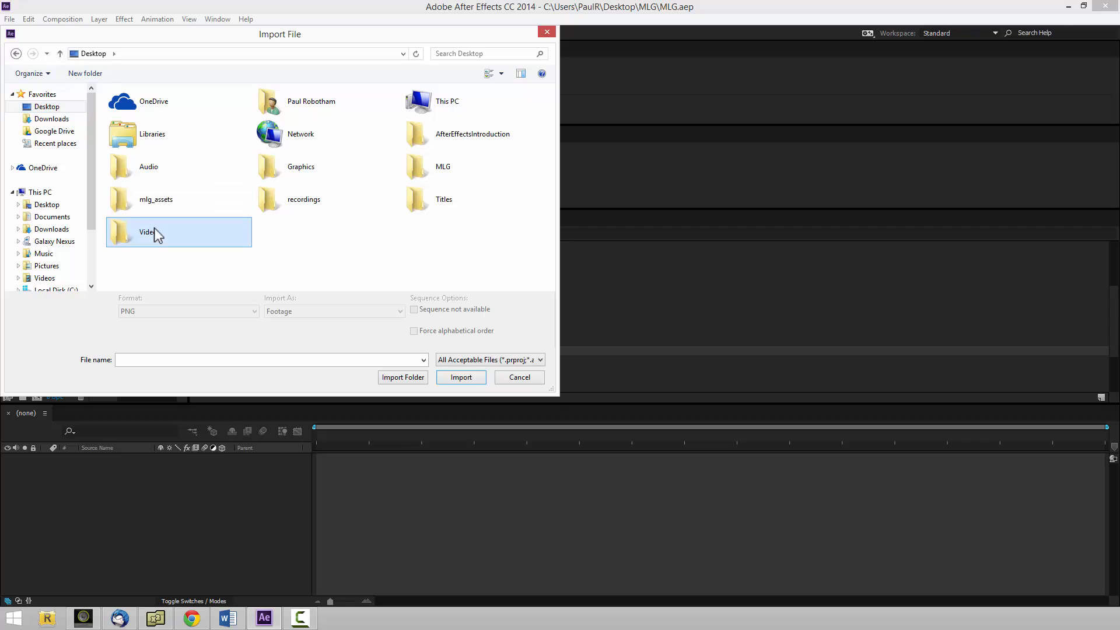
pyautogui.doubleClick(156, 235)
pyautogui.click(133, 116)
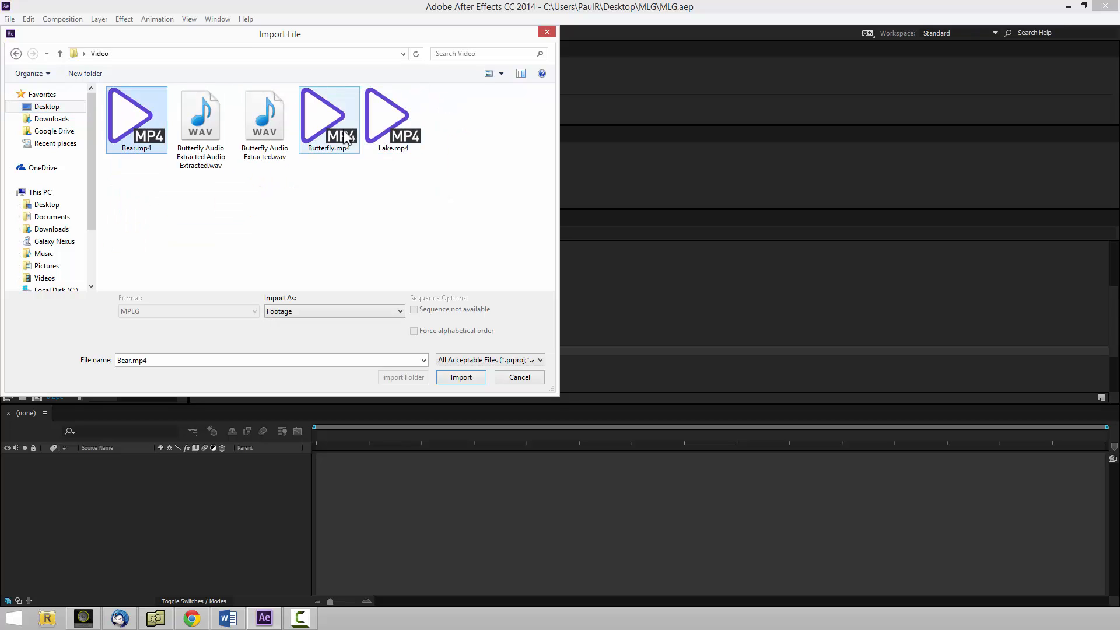
pyautogui.keyDown('ctrl'); pyautogui.click(345, 135); pyautogui.keyUp('ctrl')
pyautogui.keyDown('ctrl'); pyautogui.click(391, 137); pyautogui.keyUp('ctrl')
pyautogui.click(460, 377)
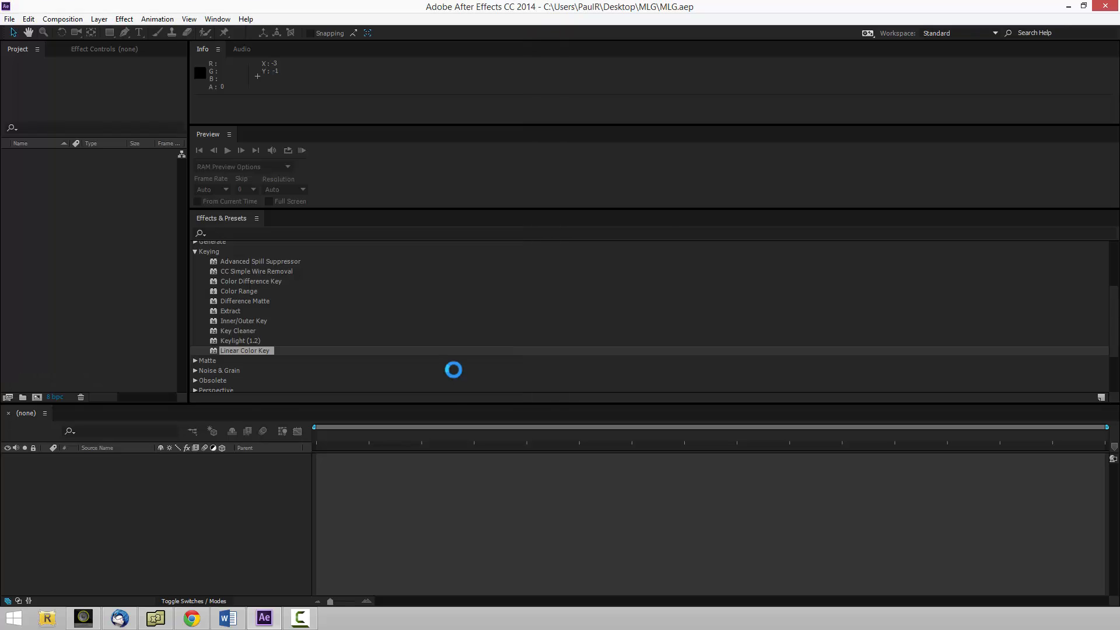
pyautogui.click(106, 243)
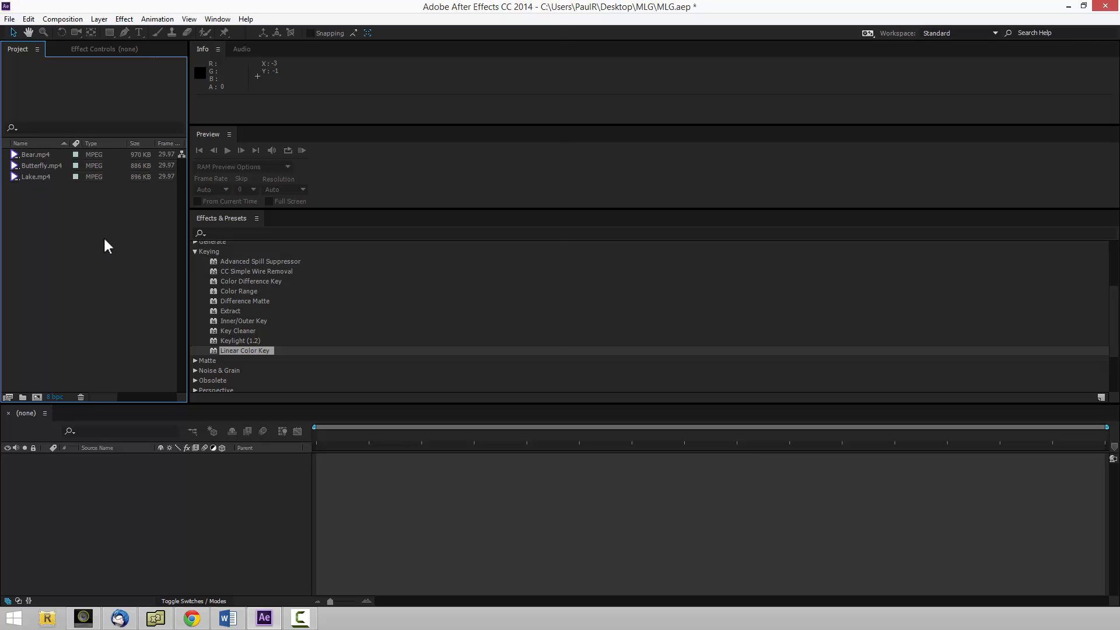
# Import Intro OpTic Gaming (HD).mp4 as footage from the desktop's mlg_assets folder.
pyautogui.doubleClick(105, 239)
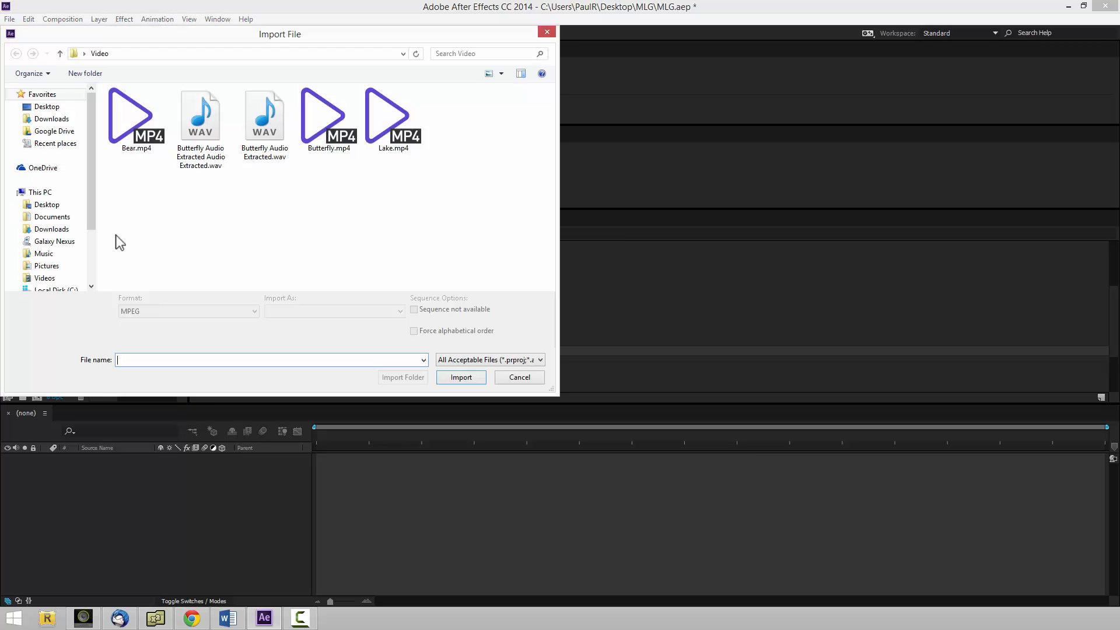
pyautogui.click(48, 109)
pyautogui.click(141, 204)
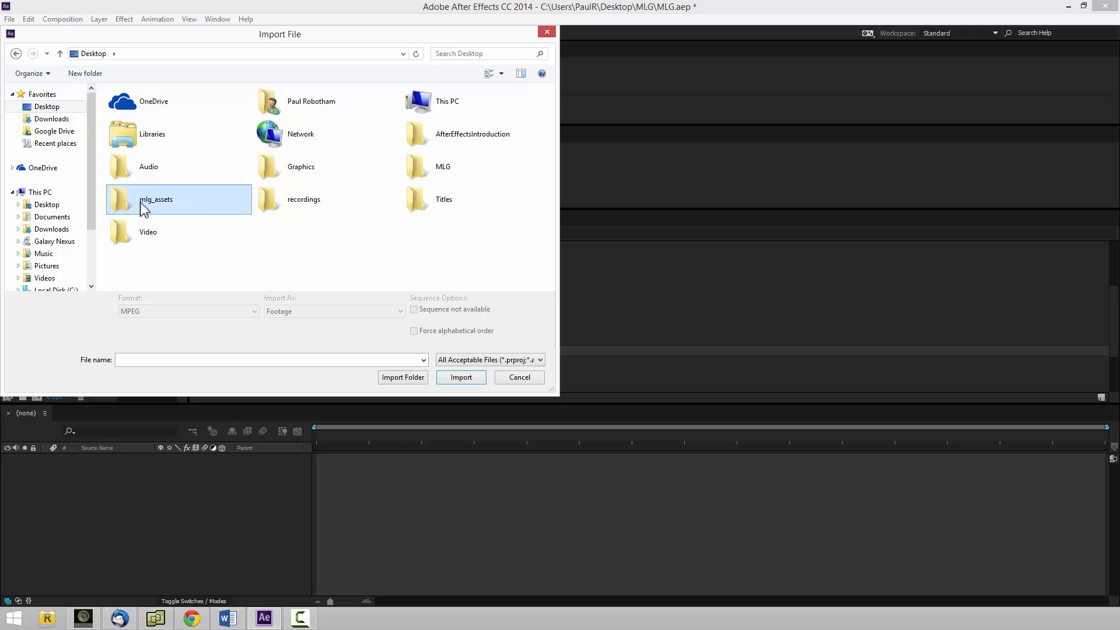
pyautogui.doubleClick(143, 207)
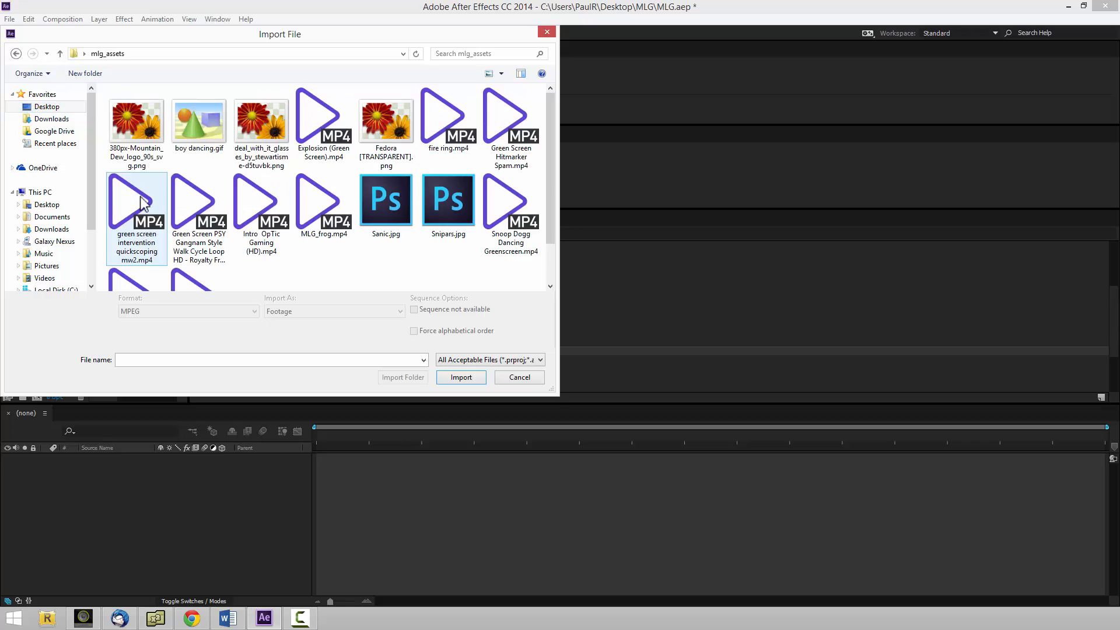
pyautogui.click(272, 208)
pyautogui.click(459, 377)
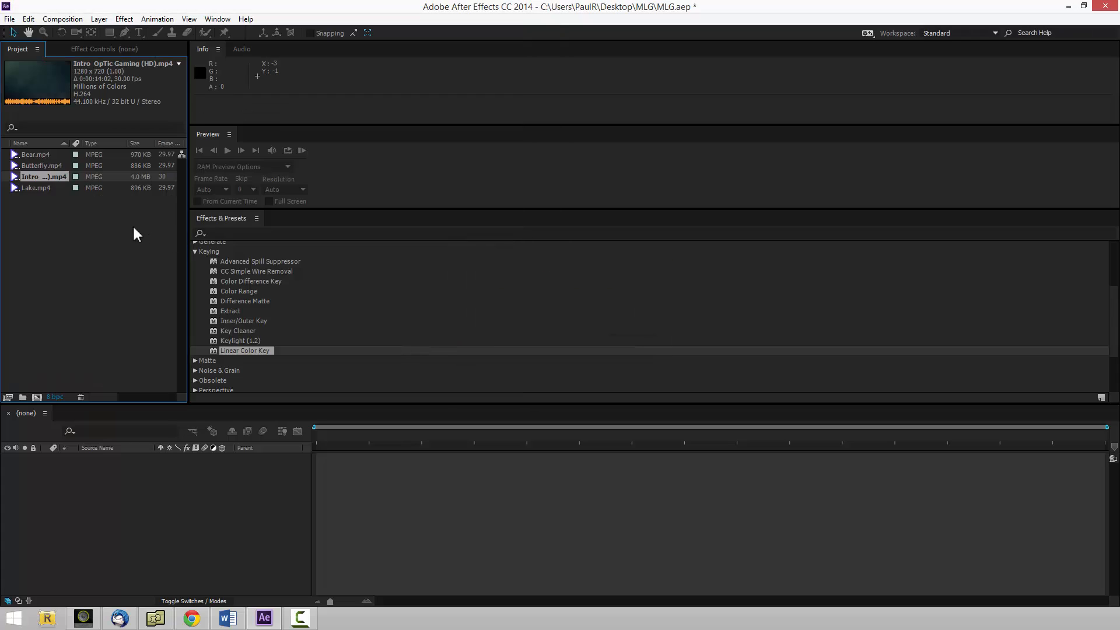
pyautogui.click(129, 236)
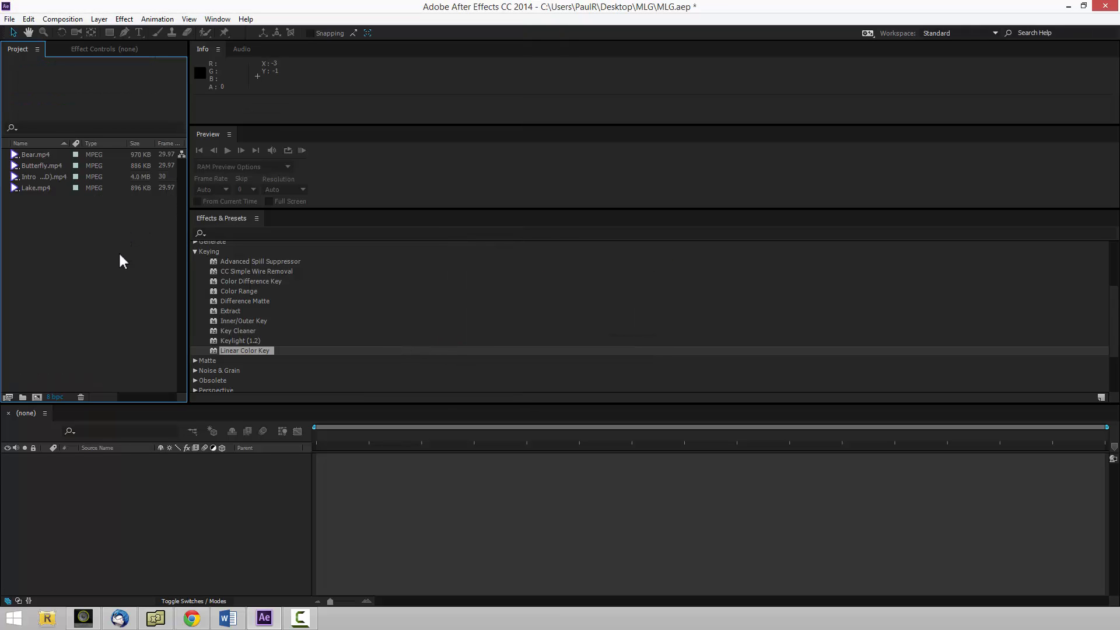
pyautogui.click(68, 20)
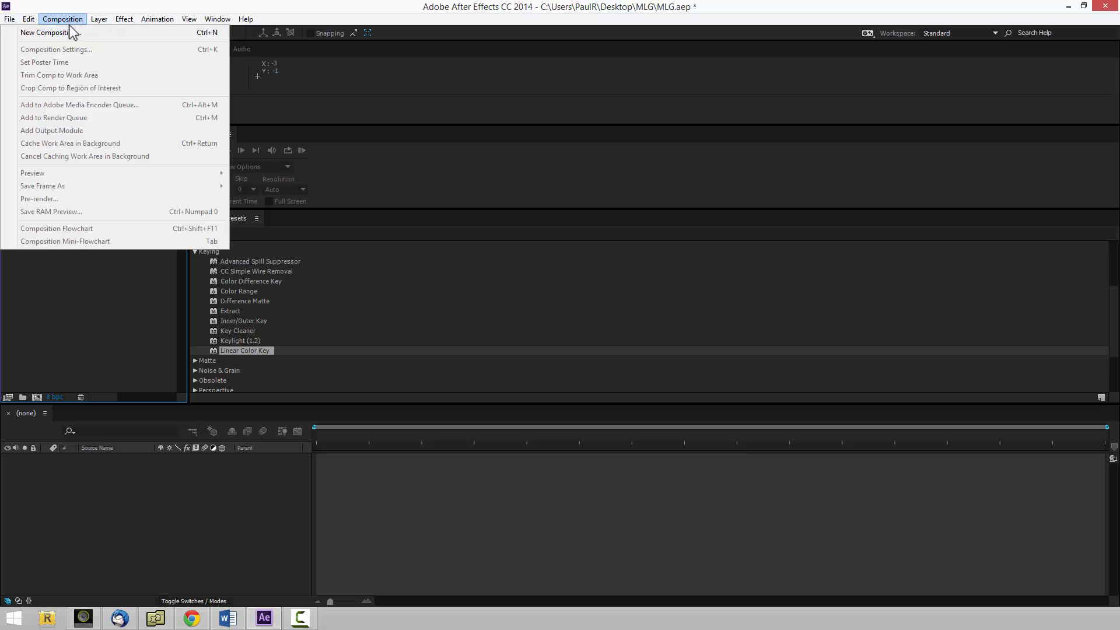
pyautogui.click(70, 34)
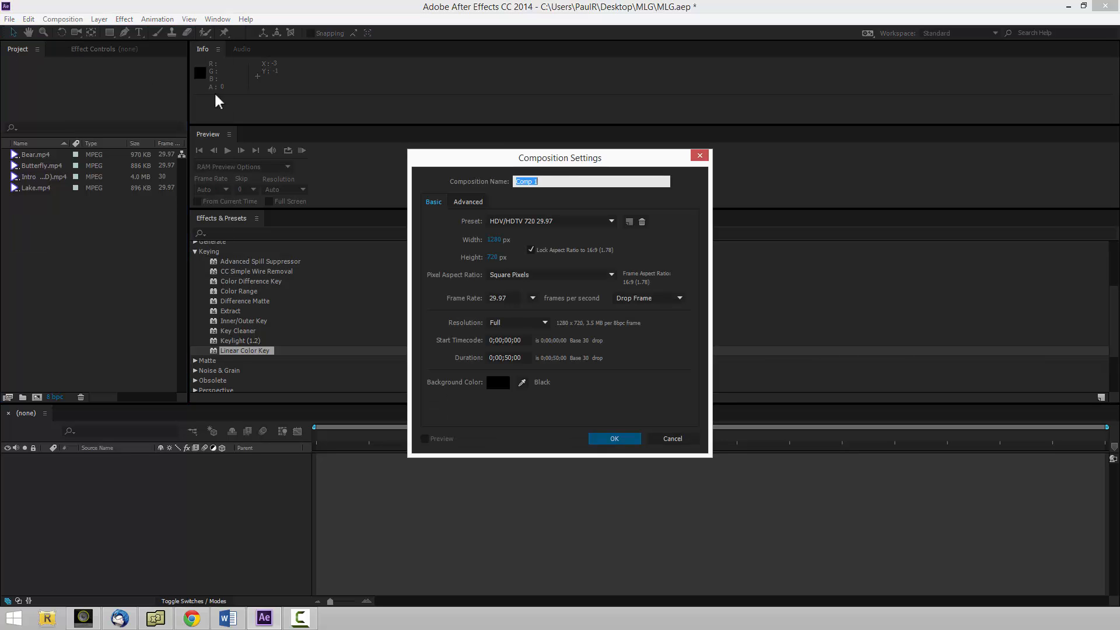
pyautogui.click(675, 438)
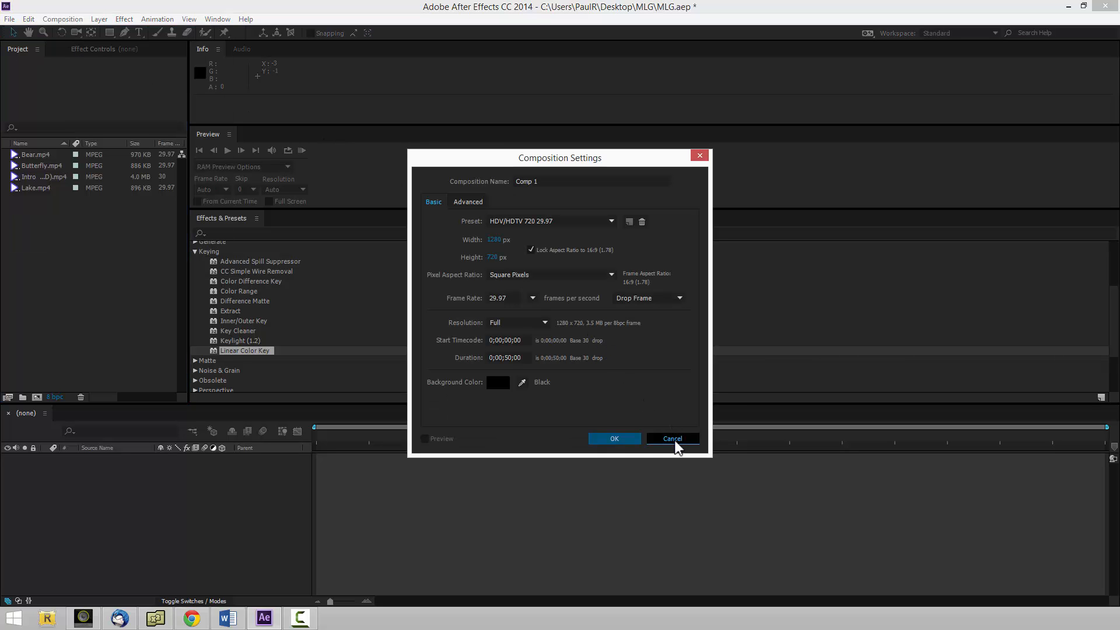
# Create a composition from the Bear.mp4 clip and delete the clip's layer from its timeline.
pyautogui.click(44, 152)
pyautogui.moveTo(44, 155); pyautogui.dragTo(384, 500)
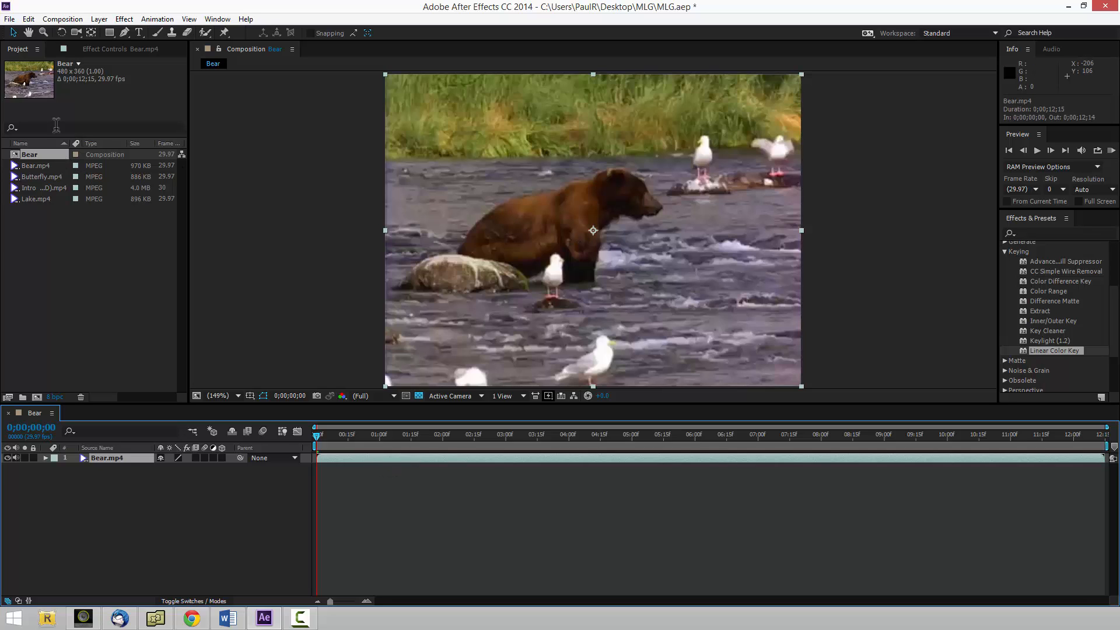
pyautogui.click(38, 165)
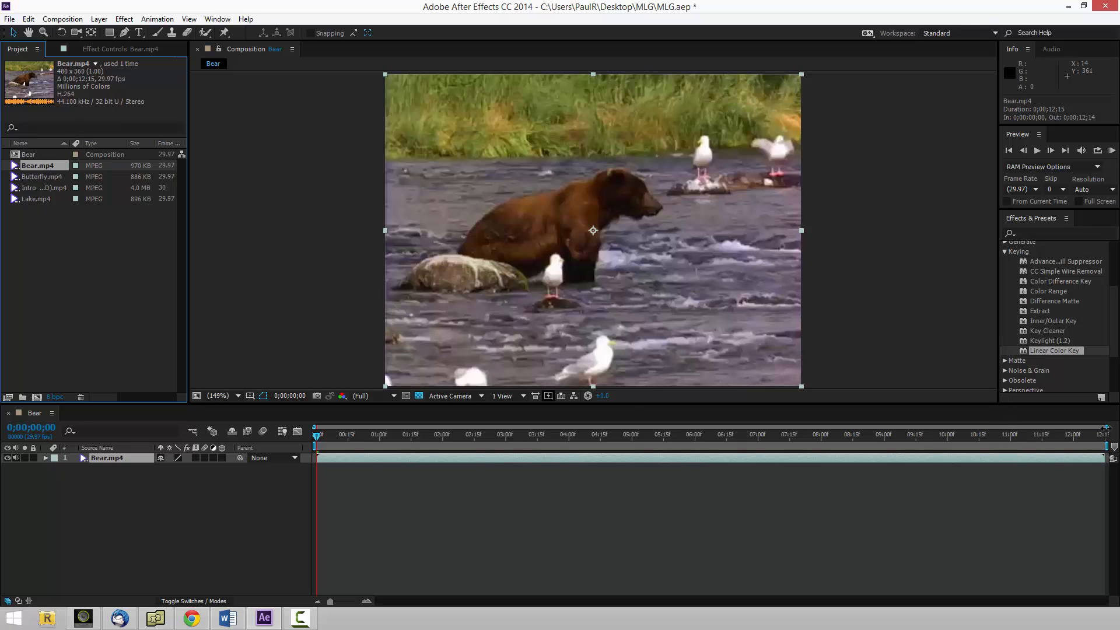
pyautogui.click(583, 511)
pyautogui.click(524, 458)
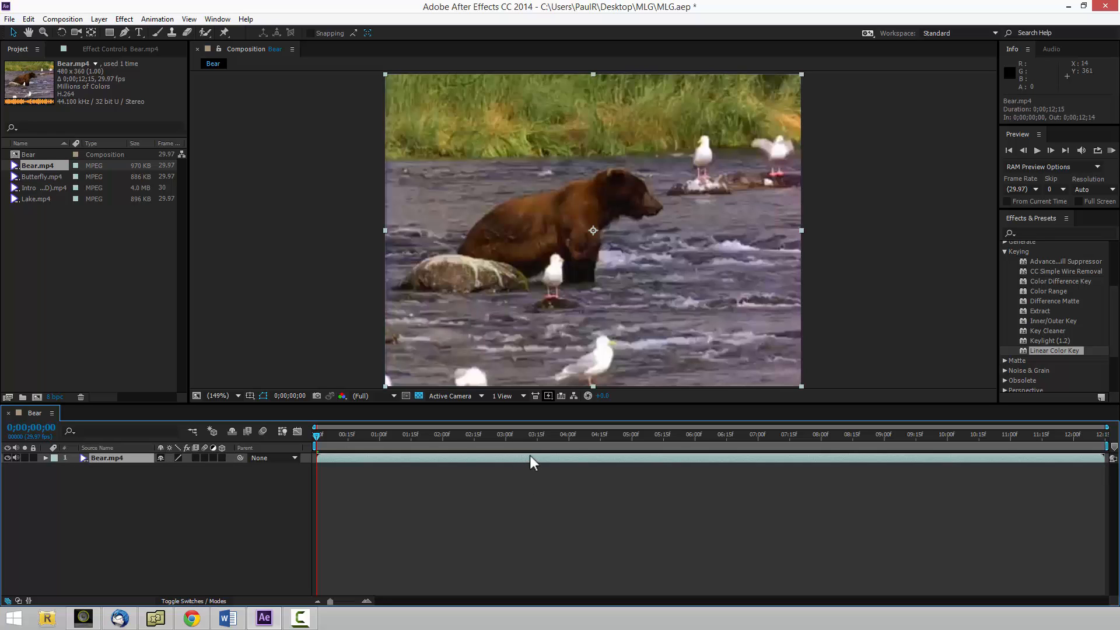
pyautogui.press('Delete')
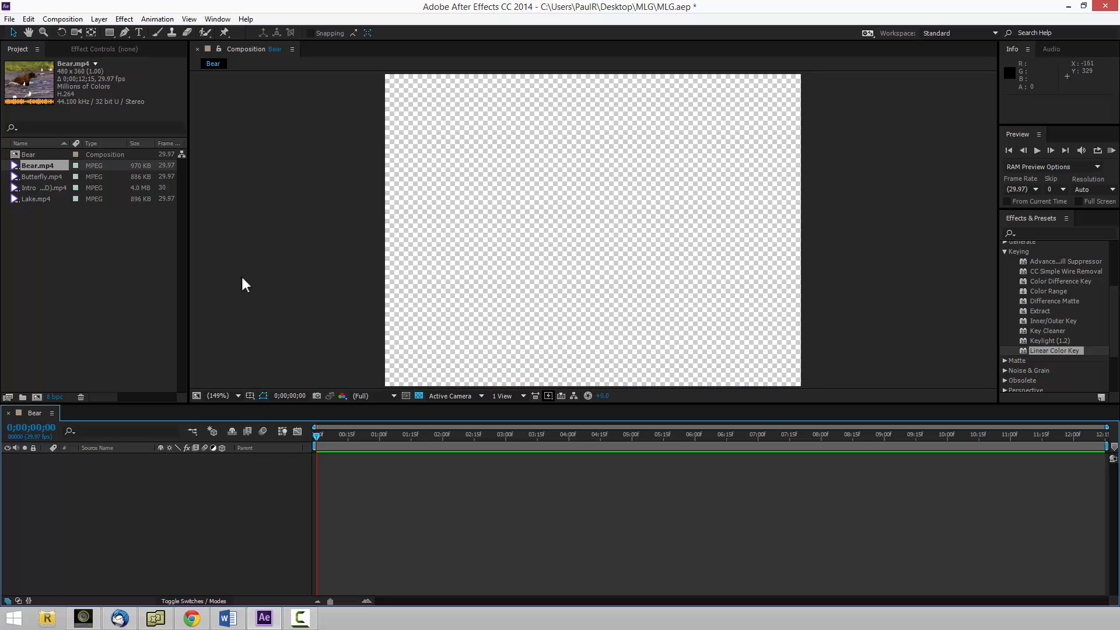
# Create a composition named MLG with the HDV/HDTV 720 29.97 preset, and delete the Bear composition from the project.
pyautogui.click(63, 18)
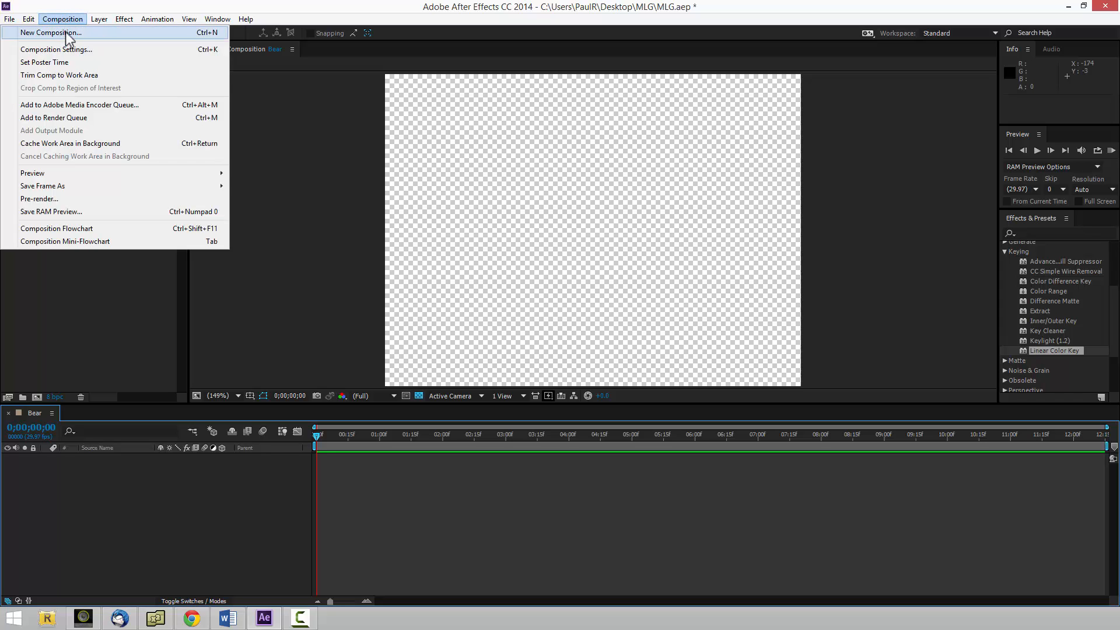
pyautogui.click(67, 37)
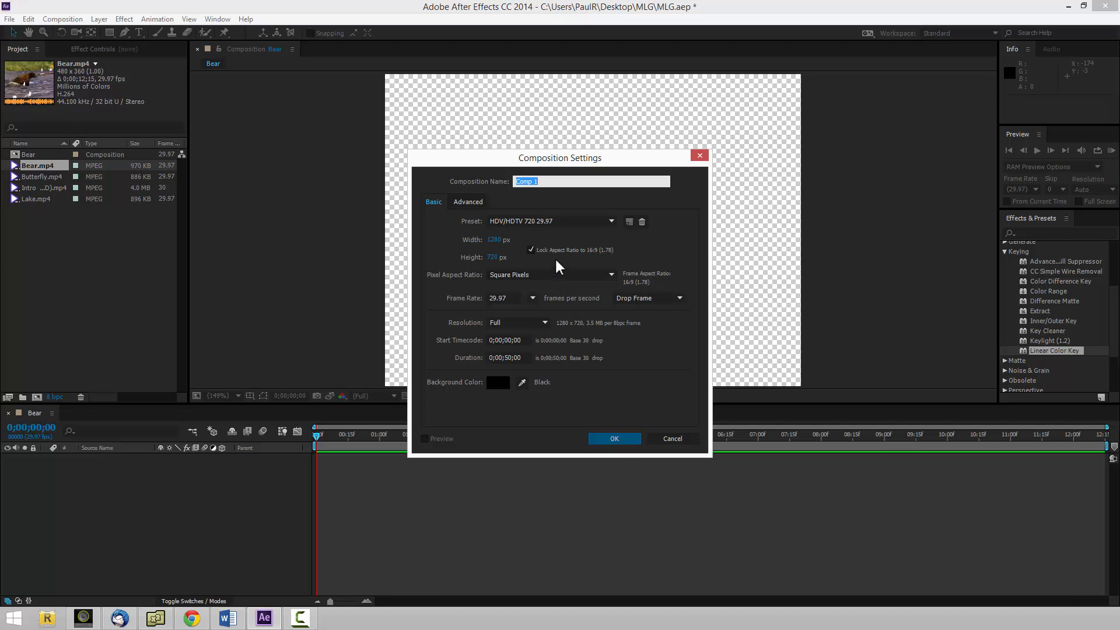
pyautogui.write('MLG')
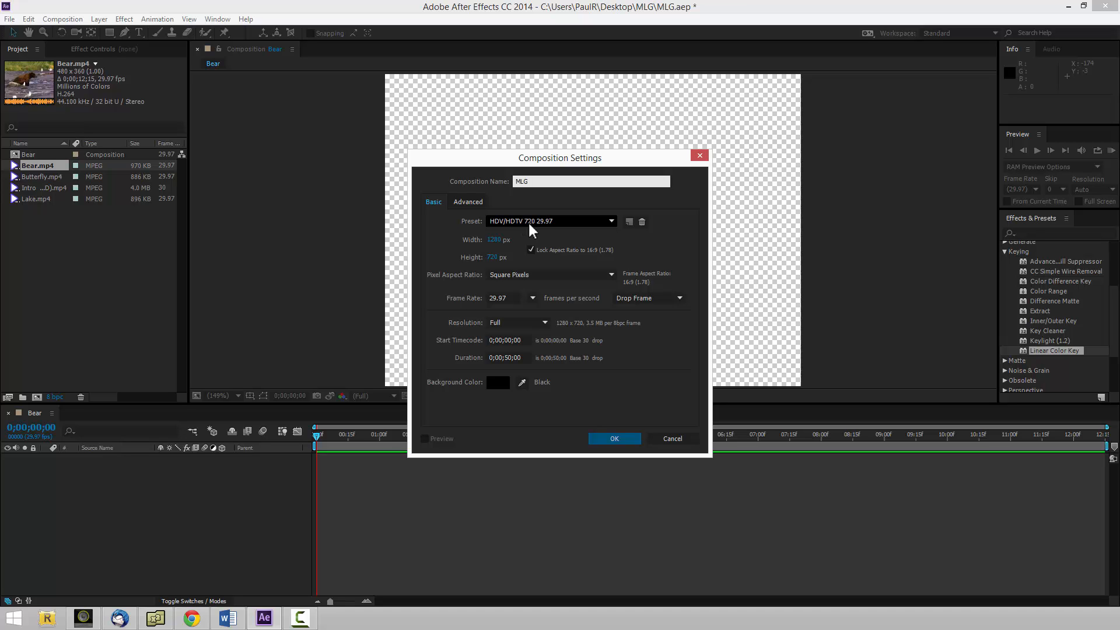
pyautogui.click(622, 445)
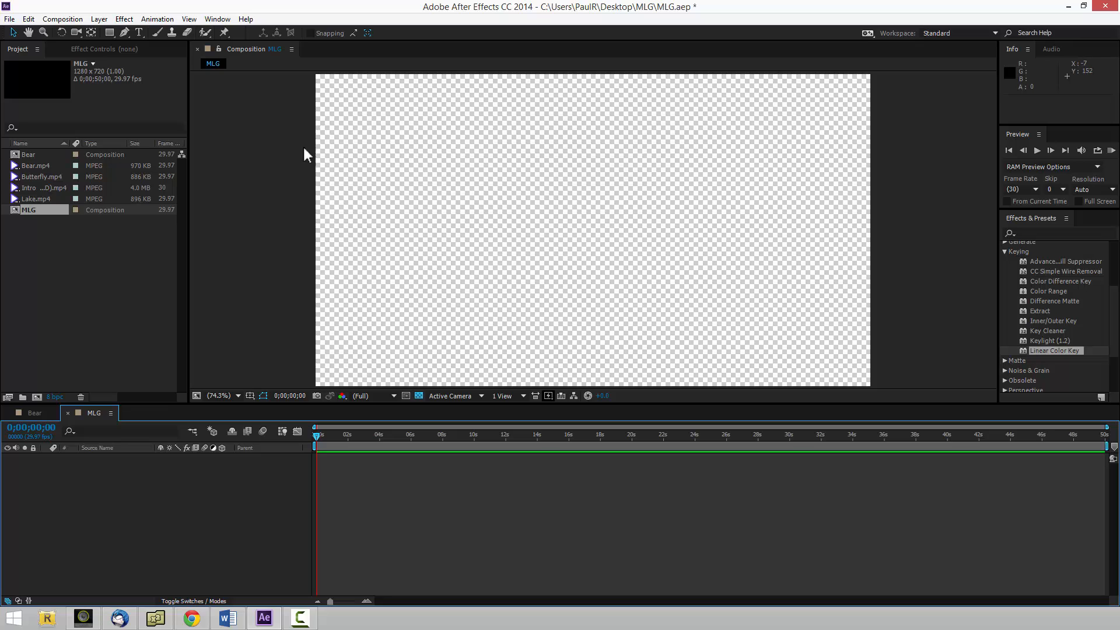
pyautogui.click(47, 156)
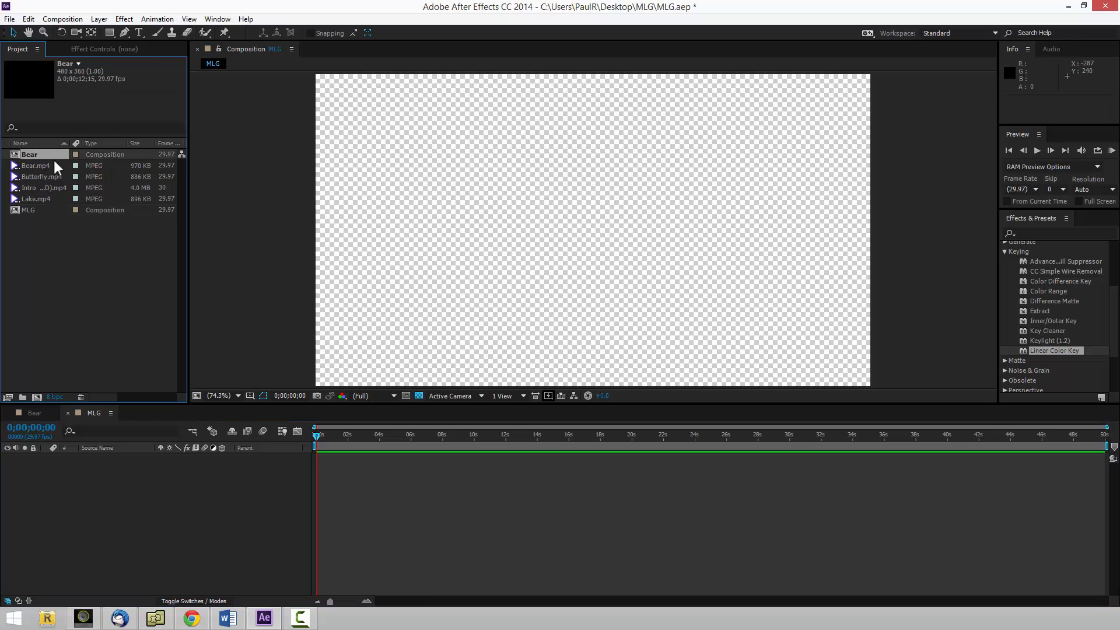
pyautogui.press('Delete')
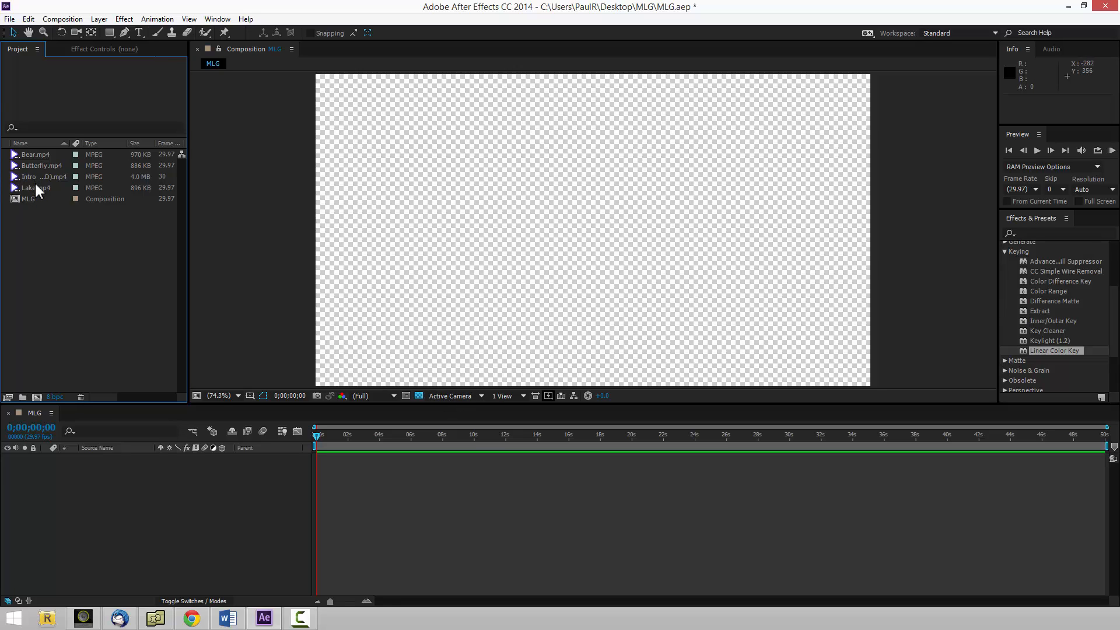
# Add Intro OpTic Gaming (HD).mp4 to the MLG composition as a layer starting at 0;00;00;00.
pyautogui.click(49, 178)
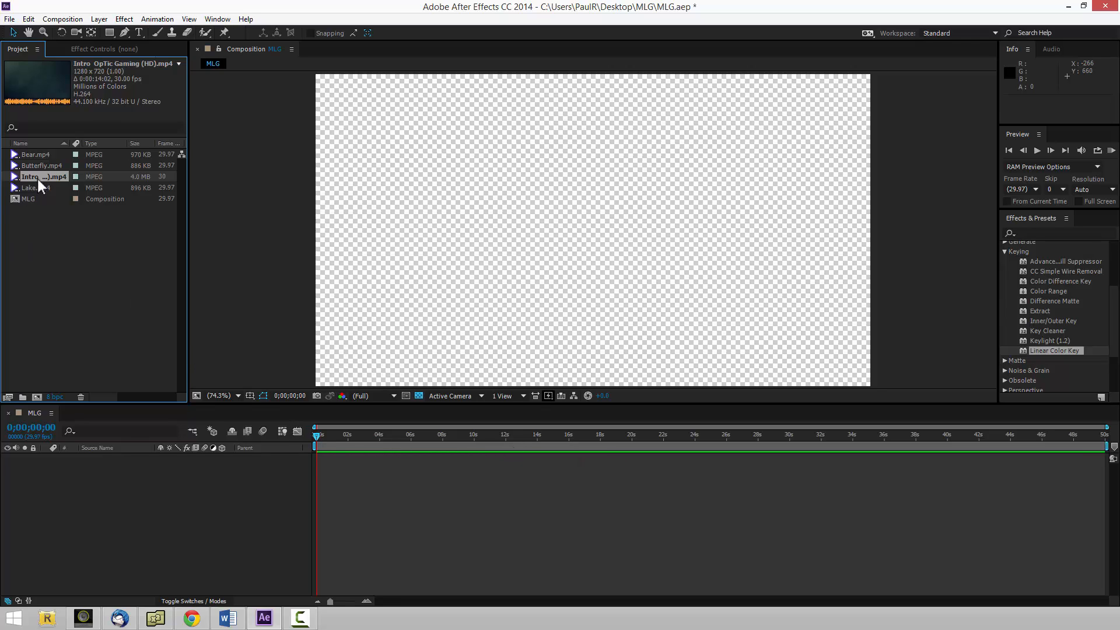
pyautogui.moveTo(44, 180); pyautogui.dragTo(53, 233)
pyautogui.moveTo(67, 364); pyautogui.dragTo(76, 456)
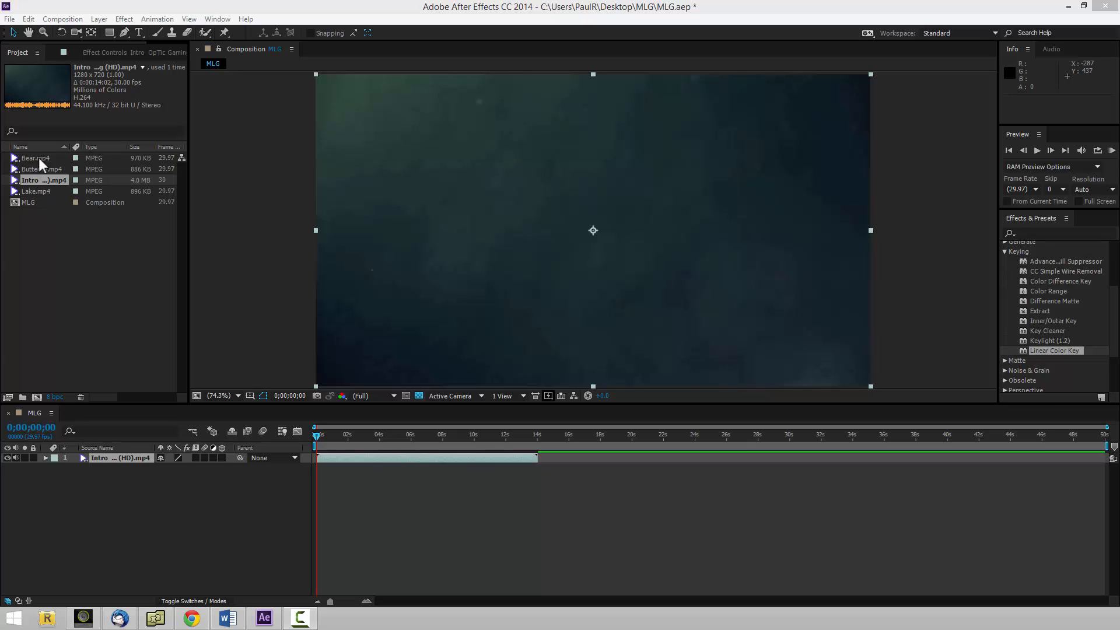
# Place Bear.mp4 as a layer above the intro clip at the start of the timeline, and delete that layer.
pyautogui.moveTo(42, 159); pyautogui.dragTo(188, 341)
pyautogui.hotkey('ctrl', 'z')
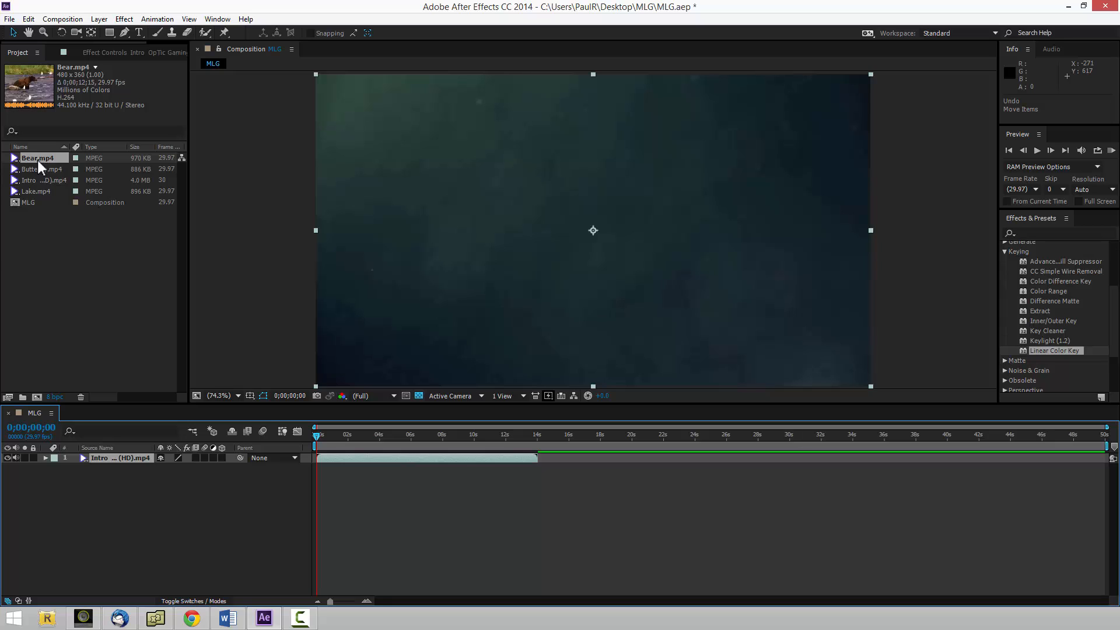
pyautogui.click(38, 159)
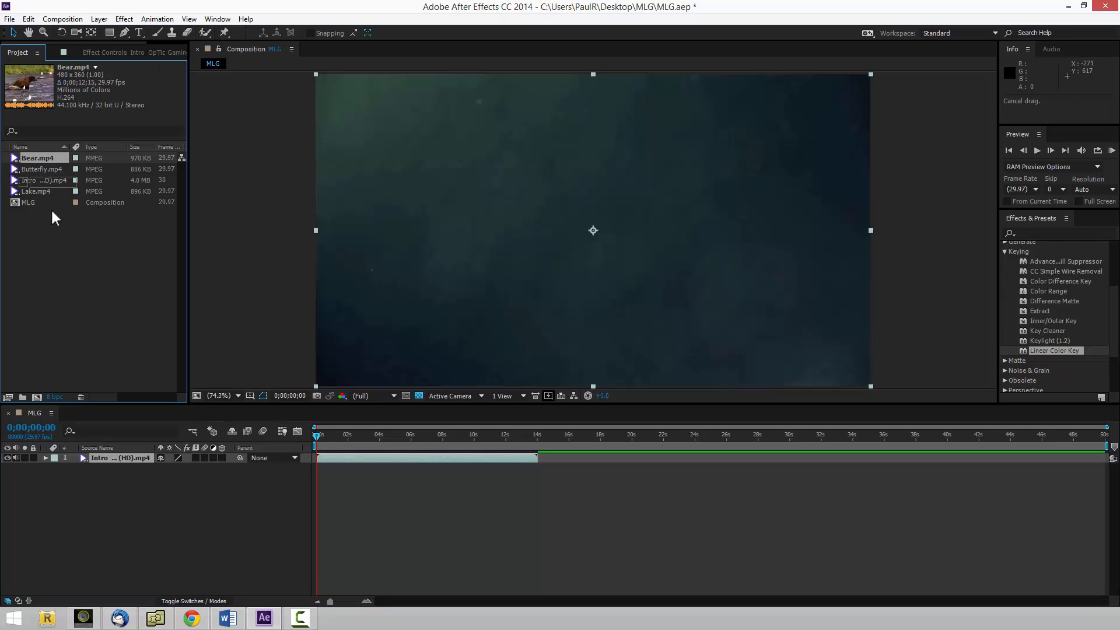
pyautogui.moveTo(91, 439); pyautogui.dragTo(91, 457)
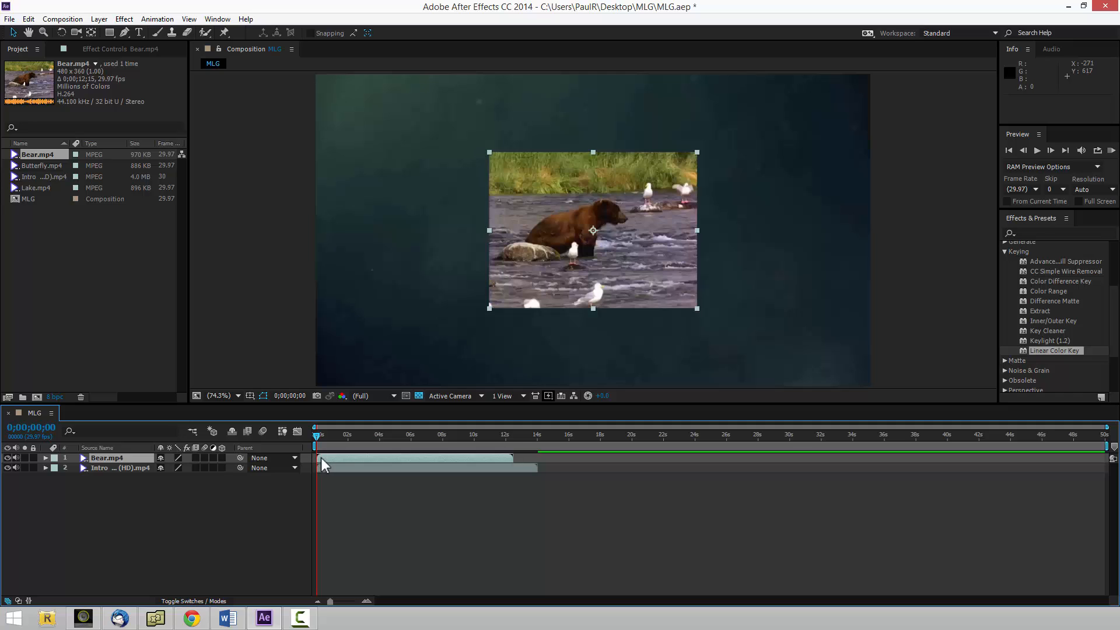
pyautogui.press('Delete')
pyautogui.click(138, 285)
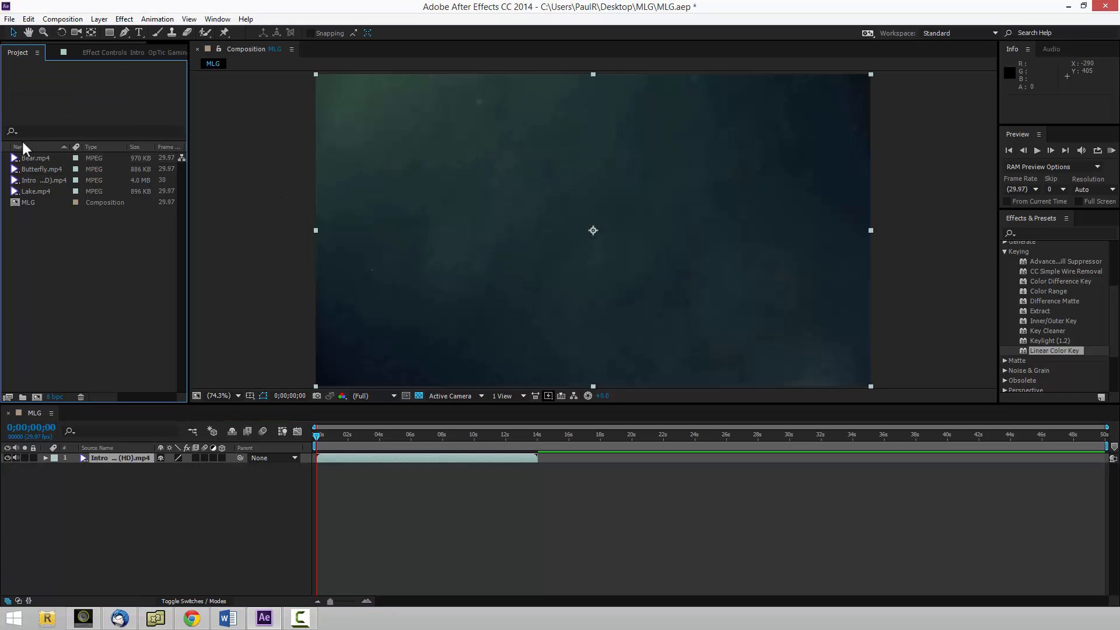
# Place Bear.mp4 directly after the intro clip at 0;00;14;00, and Lake.mp4 directly after Bear.mp4 at 0;00;26;14.
pyautogui.moveTo(29, 159); pyautogui.dragTo(553, 456)
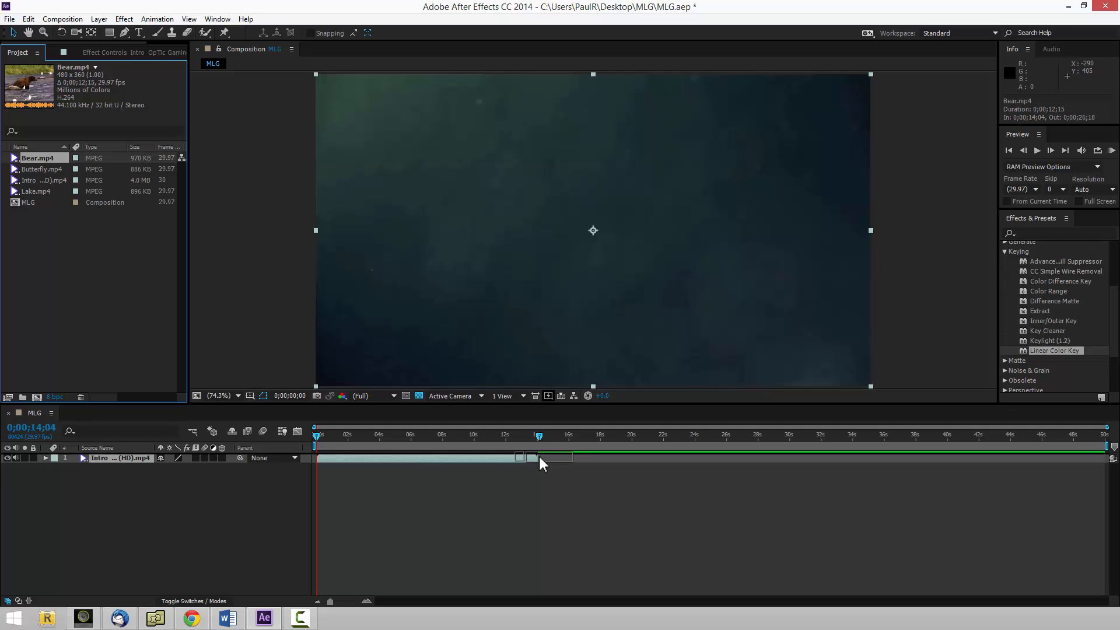
pyautogui.moveTo(539, 457); pyautogui.dragTo(555, 458)
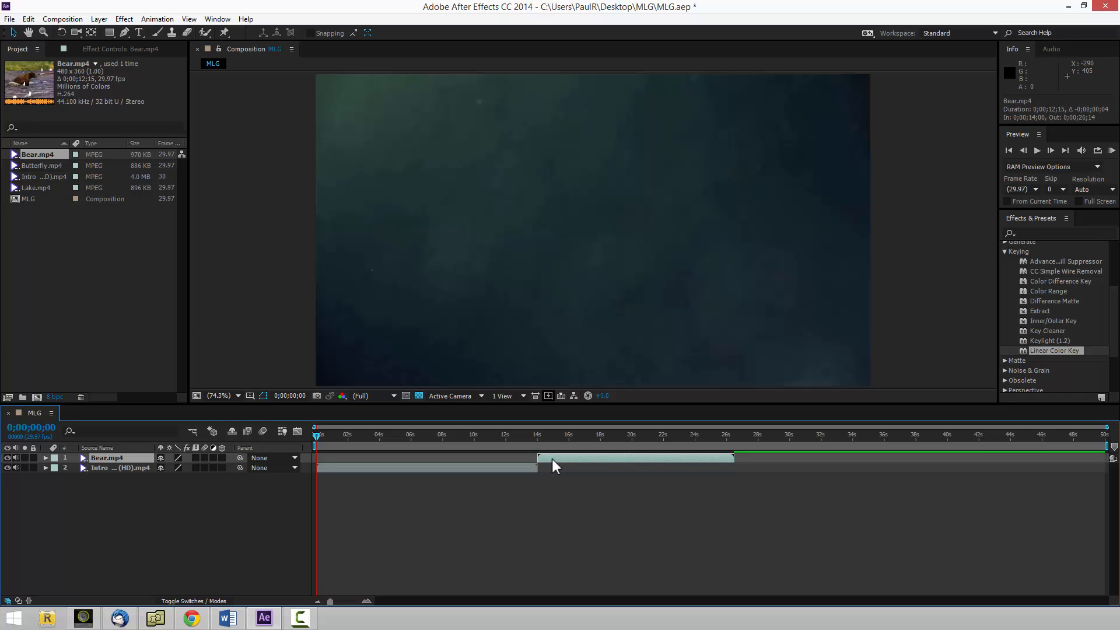
pyautogui.click(42, 165)
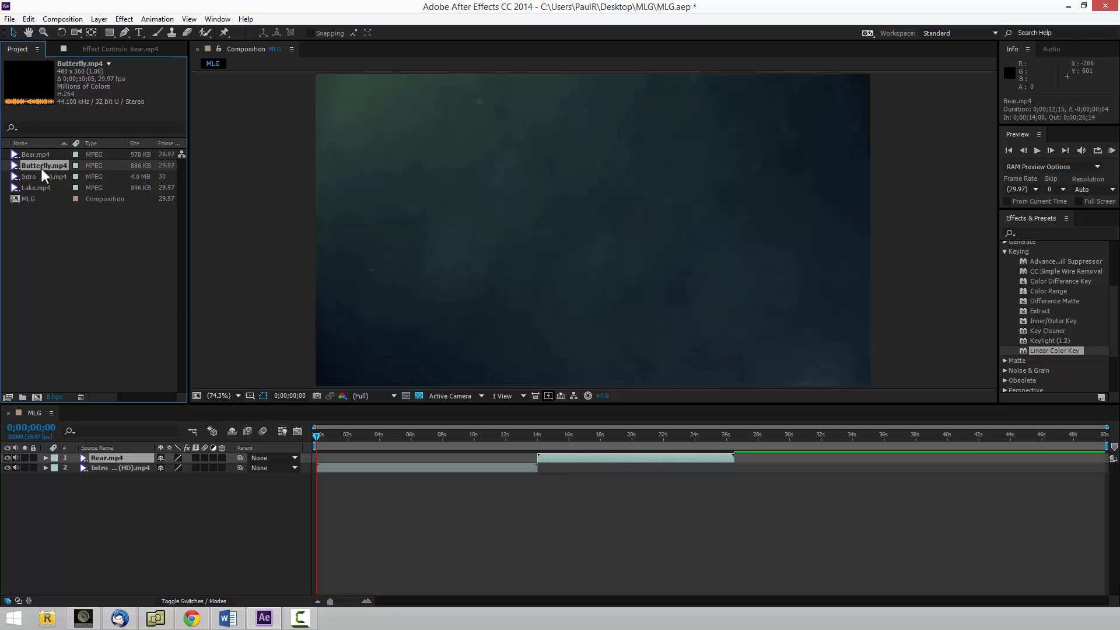
pyautogui.click(40, 187)
pyautogui.moveTo(607, 496); pyautogui.dragTo(734, 466)
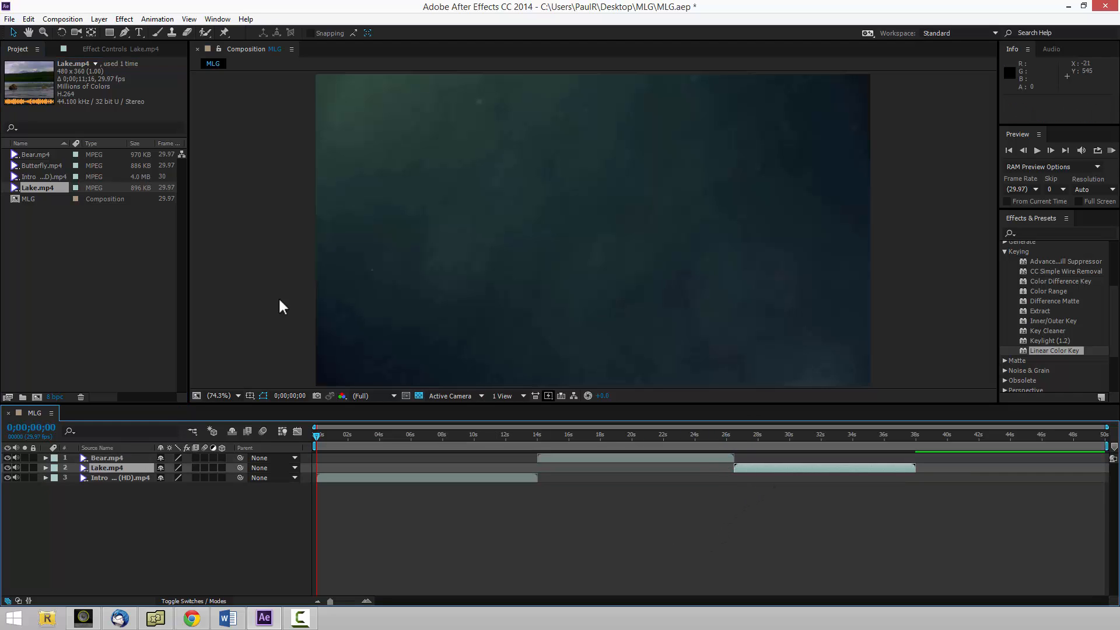
# Place Butterfly.mp4 directly after the Lake clip on the timeline and move its layer above the intro layer.
pyautogui.click(41, 162)
pyautogui.click(26, 154)
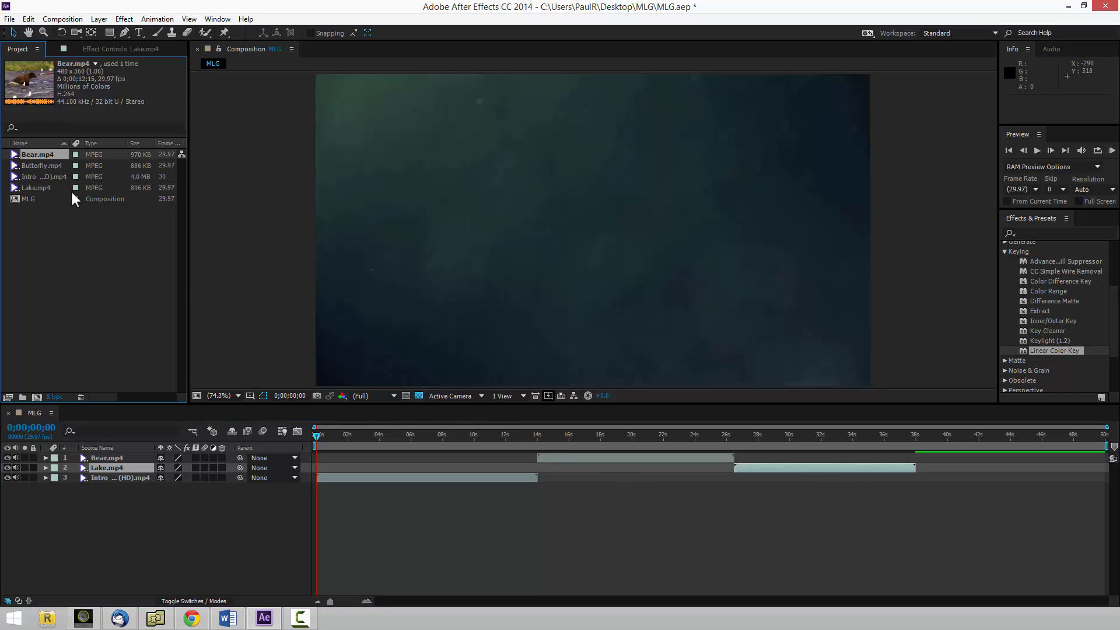
pyautogui.moveTo(50, 167); pyautogui.dragTo(914, 478)
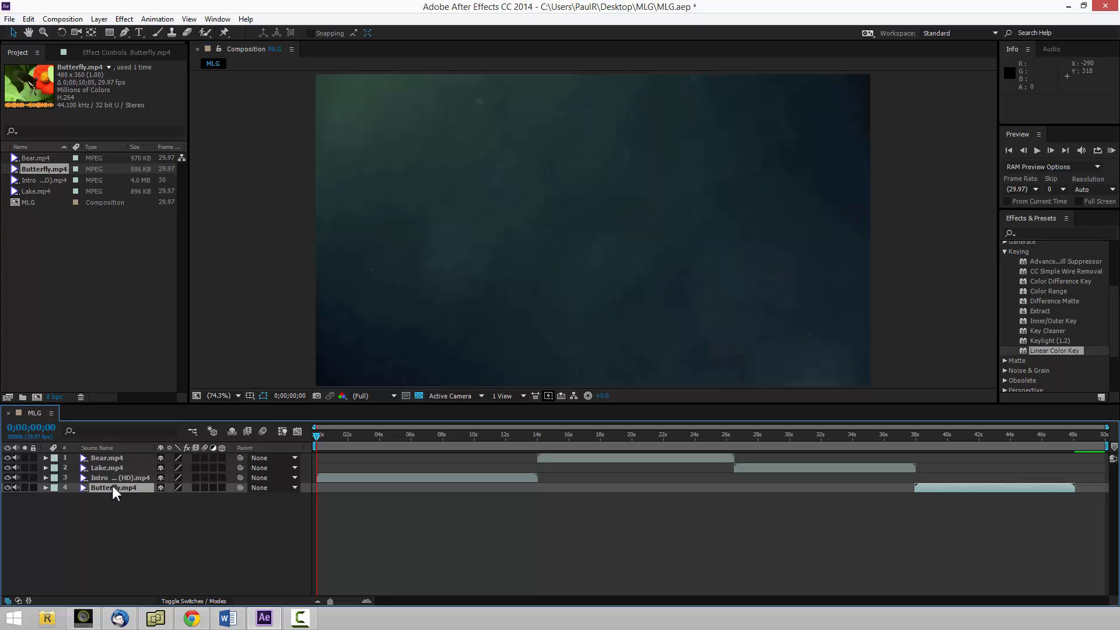
pyautogui.moveTo(113, 484); pyautogui.dragTo(115, 474)
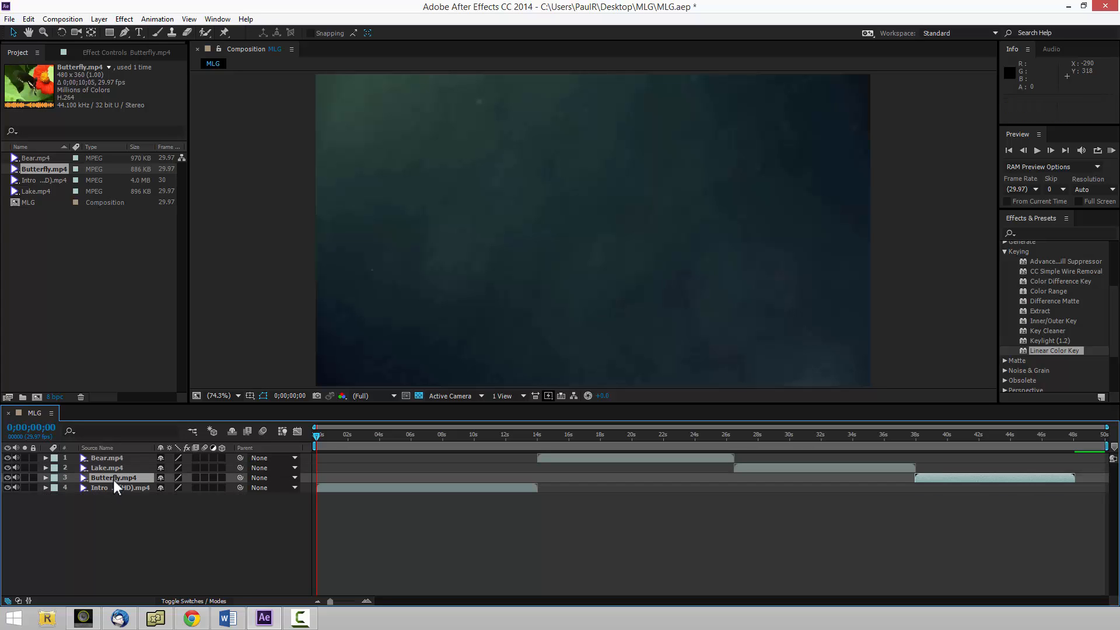
pyautogui.click(109, 487)
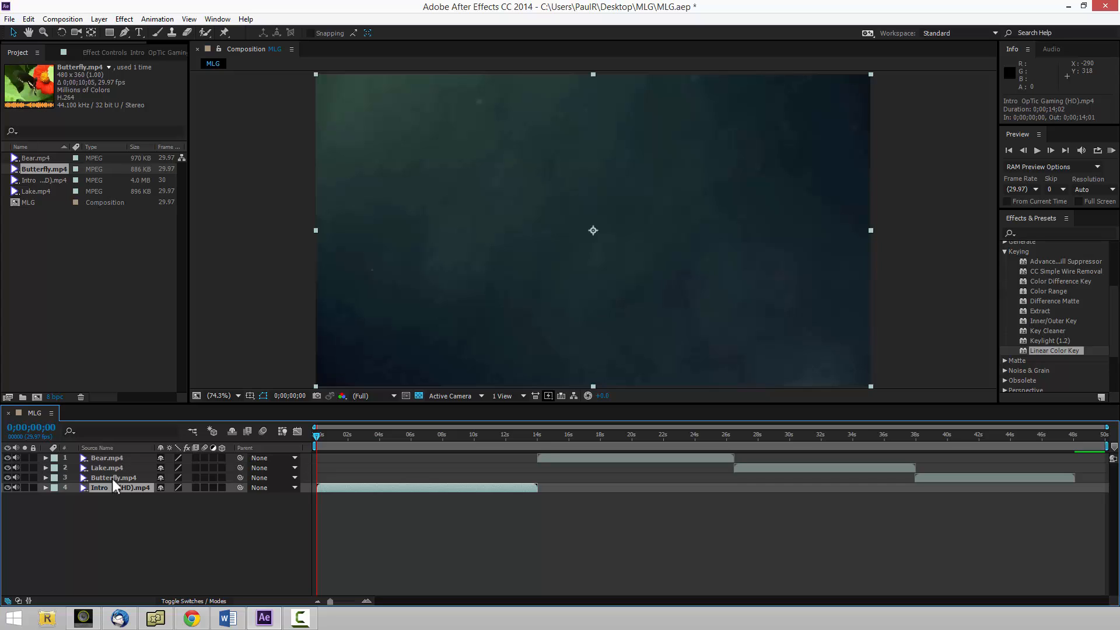
pyautogui.click(117, 523)
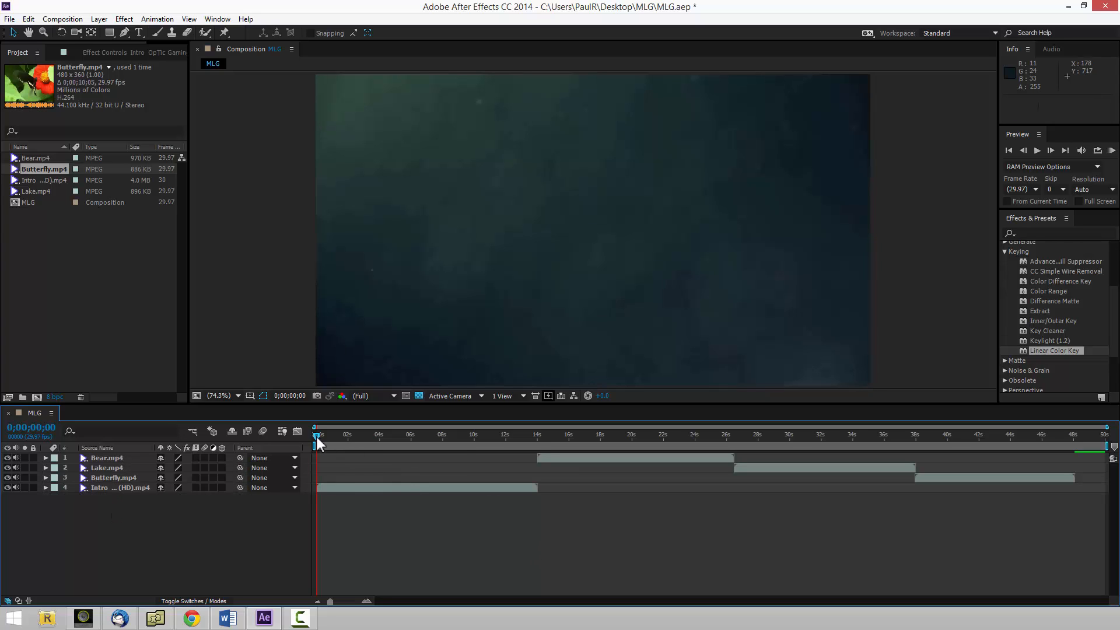
# Scrub through the intro clip to 0;00;13;12 and mute the audio of the Butterfly, Lake and Bear layers.
pyautogui.moveTo(318, 434); pyautogui.dragTo(527, 441)
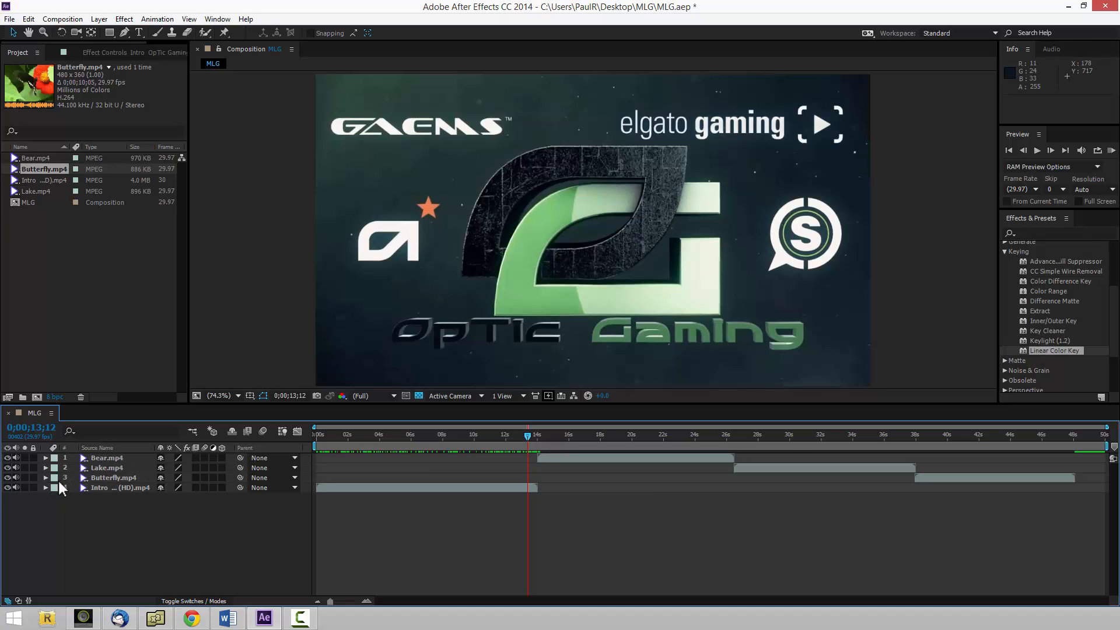
pyautogui.click(16, 467)
pyautogui.click(17, 458)
# Move the playhead to 0;00;14;04 and compare the Bear frame with the transparency grid off and on.
pyautogui.moveTo(526, 435); pyautogui.dragTo(539, 436)
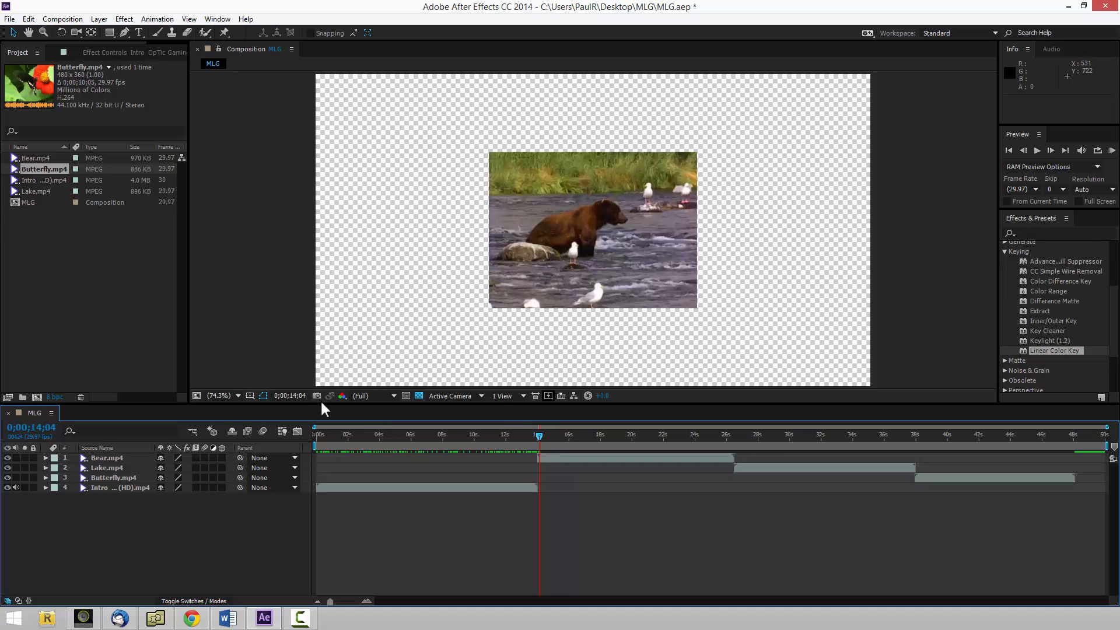
pyautogui.click(419, 395)
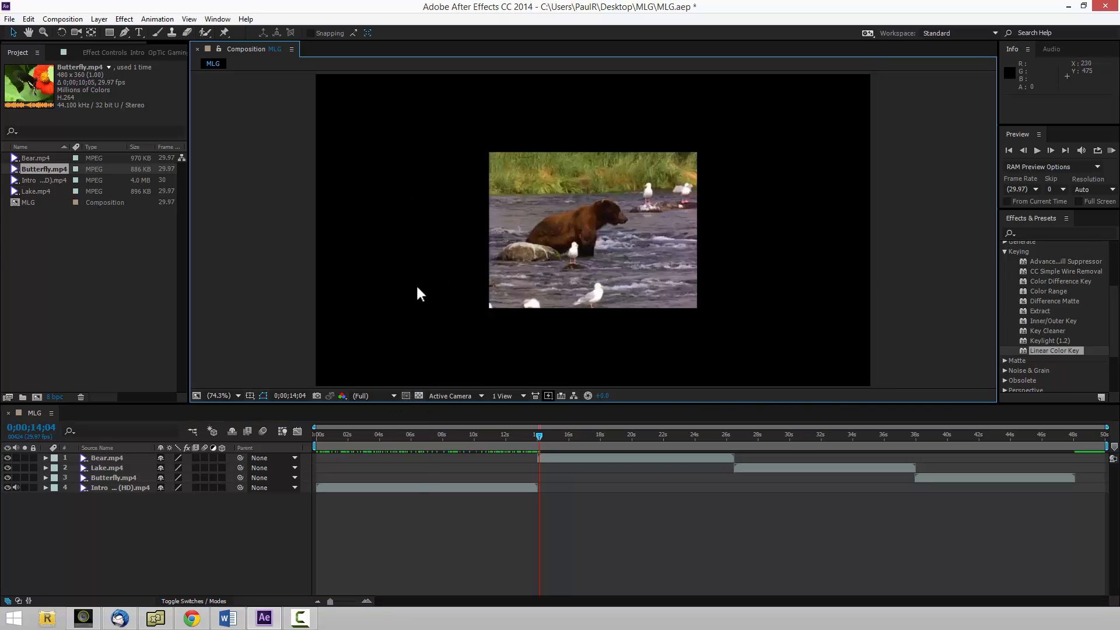
pyautogui.click(419, 395)
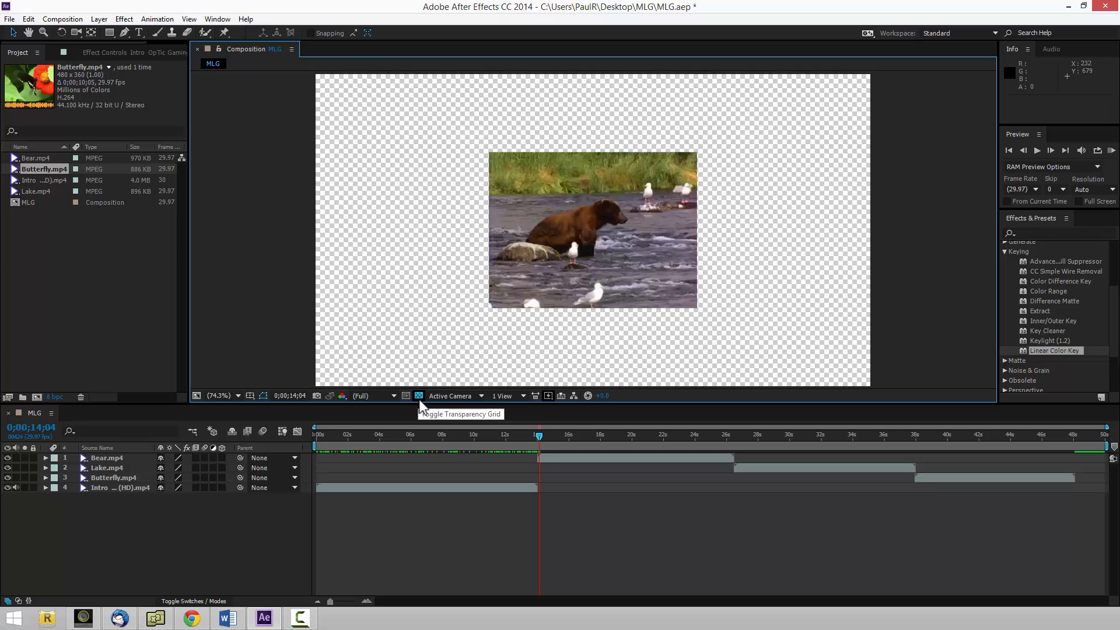
pyautogui.click(419, 396)
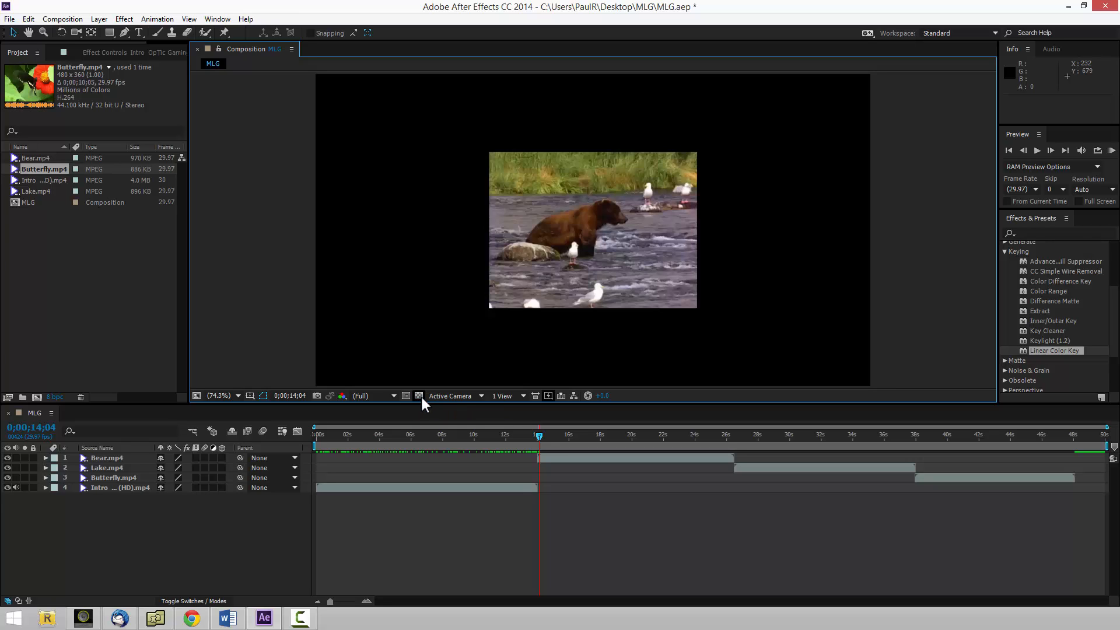
pyautogui.click(419, 396)
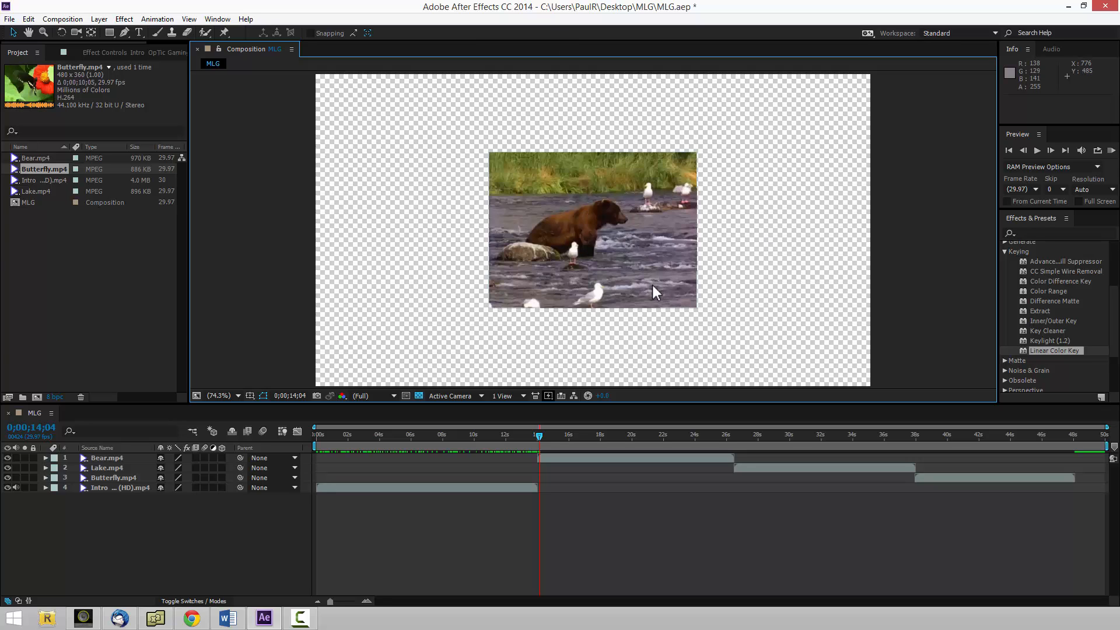
# Stretch the Bear.mp4 layer to fill the frame with the Fit to Comp transform.
pyautogui.rightClick(620, 239)
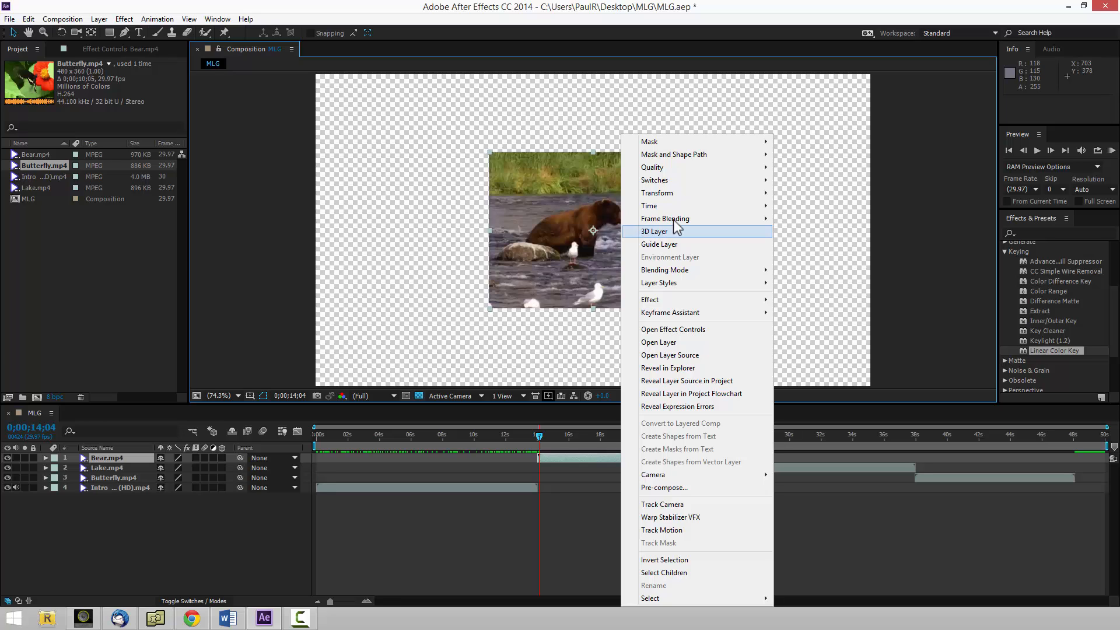
pyautogui.moveTo(685, 198)
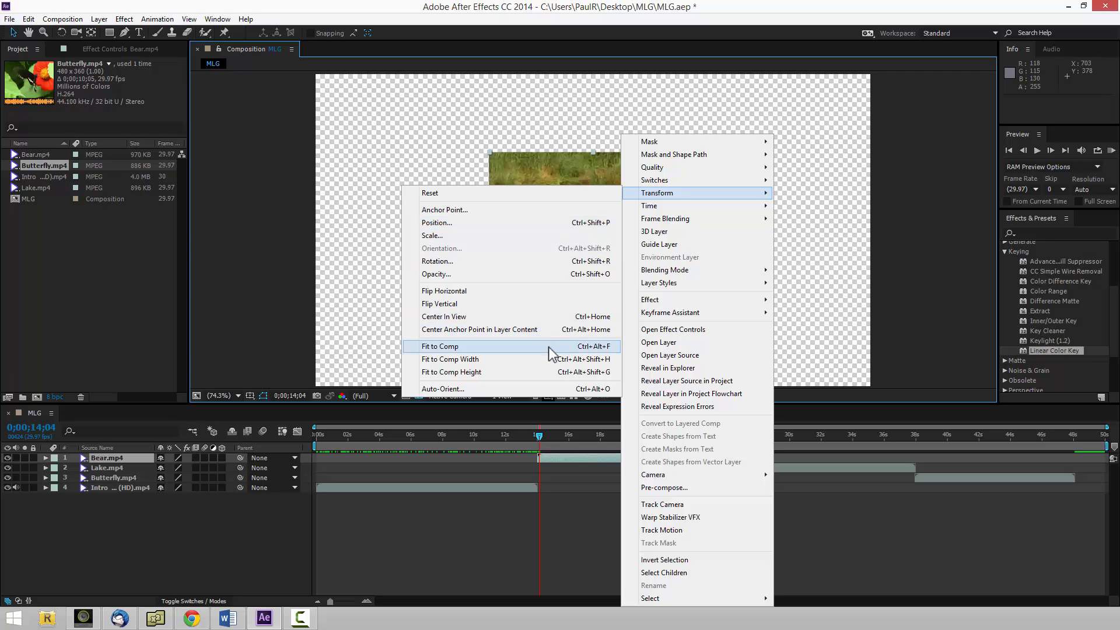
pyautogui.click(598, 354)
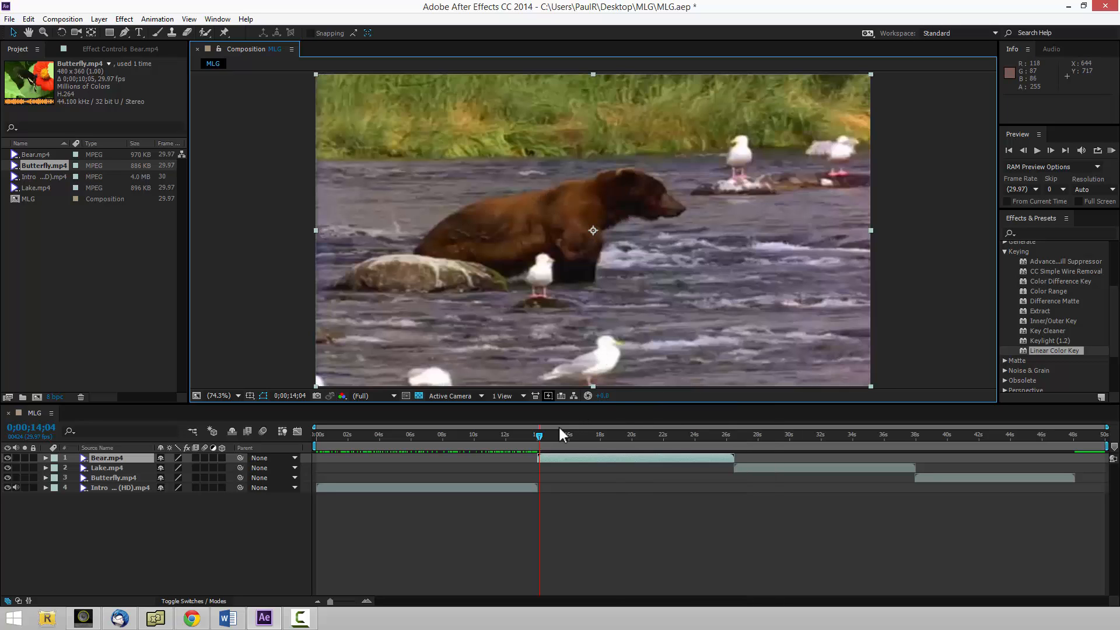
# Move the playhead to 0;00;26;19 and apply Fit to Comp to the Lake.mp4 layer.
pyautogui.moveTo(538, 436); pyautogui.dragTo(736, 456)
pyautogui.click(743, 466)
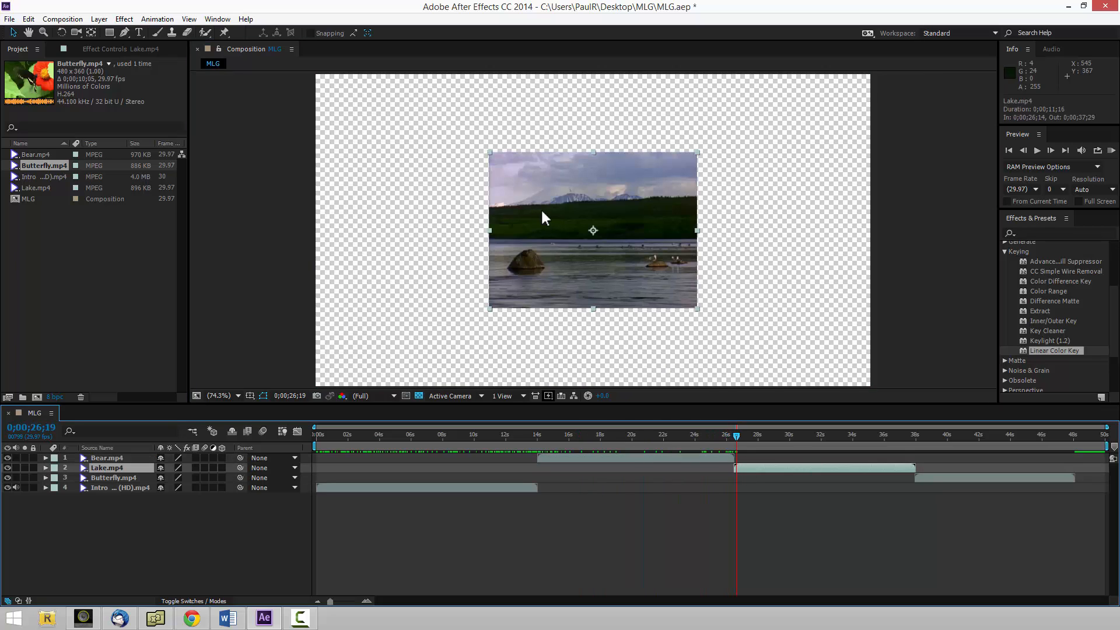
pyautogui.rightClick(558, 226)
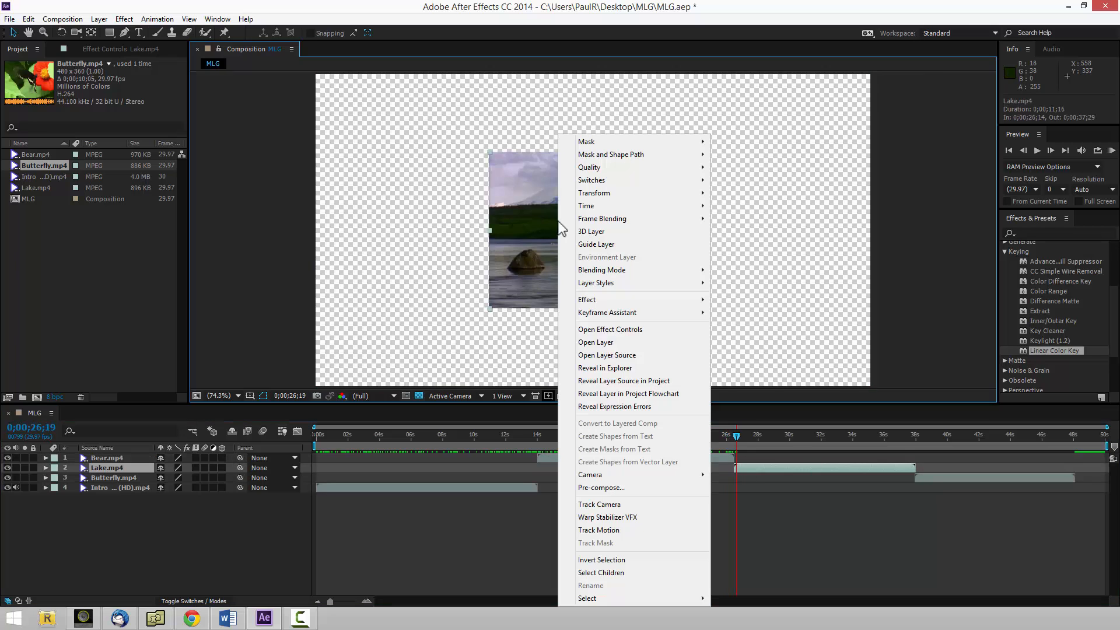
pyautogui.click(516, 229)
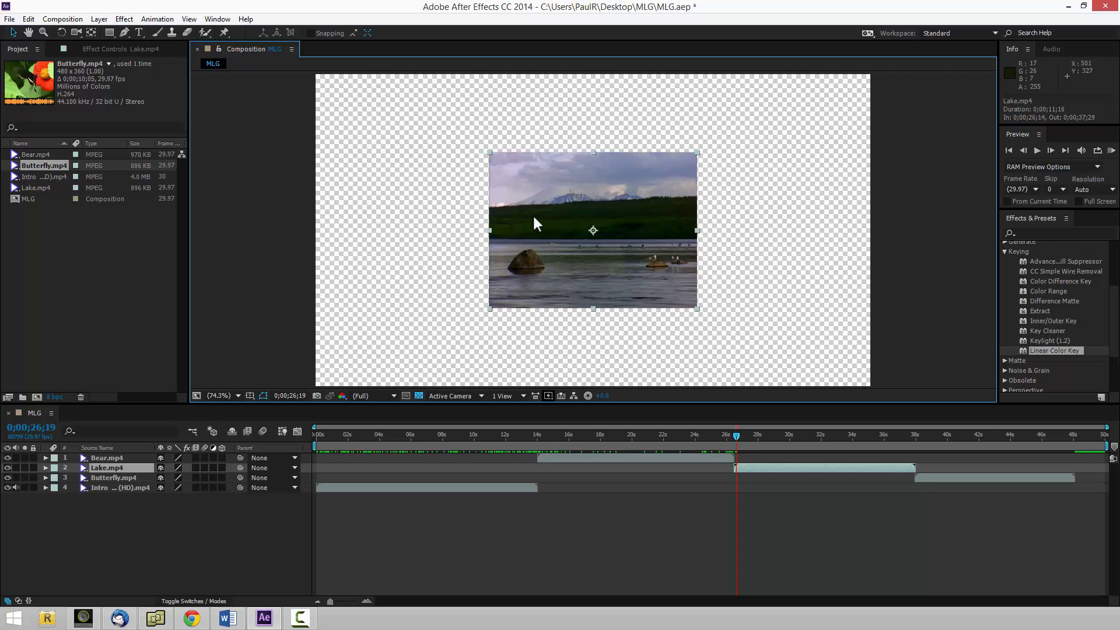
pyautogui.hotkey('ctrl', 'alt', 'f')
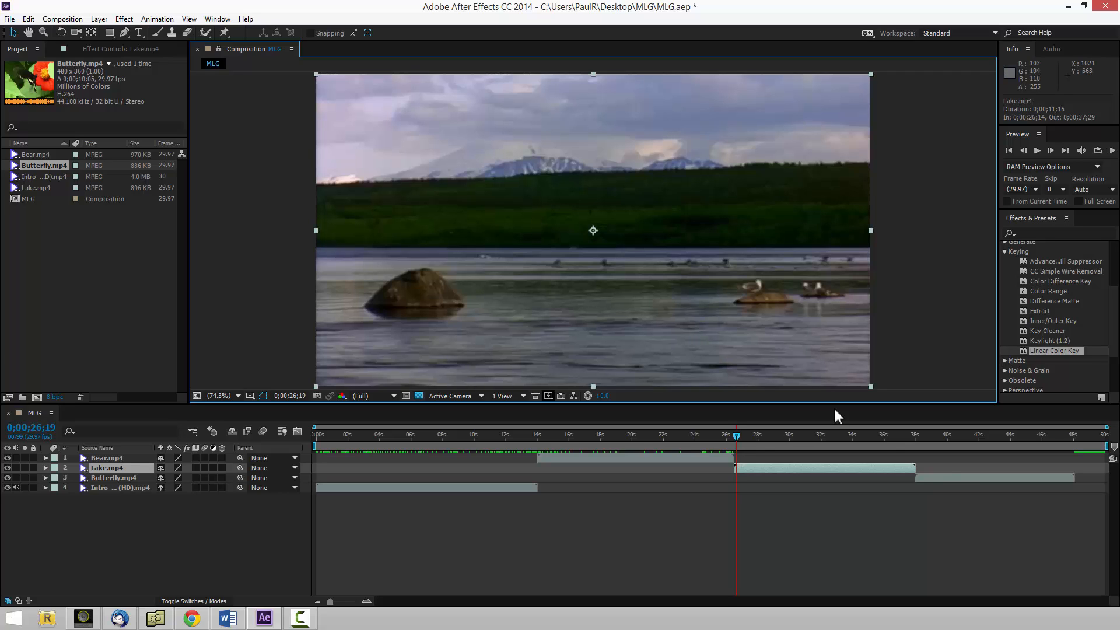
# Move the playhead to 0;00;38;12, fit the Butterfly.mp4 layer to the composition, and return to the MLG composition view.
pyautogui.click(951, 478)
pyautogui.doubleClick(951, 477)
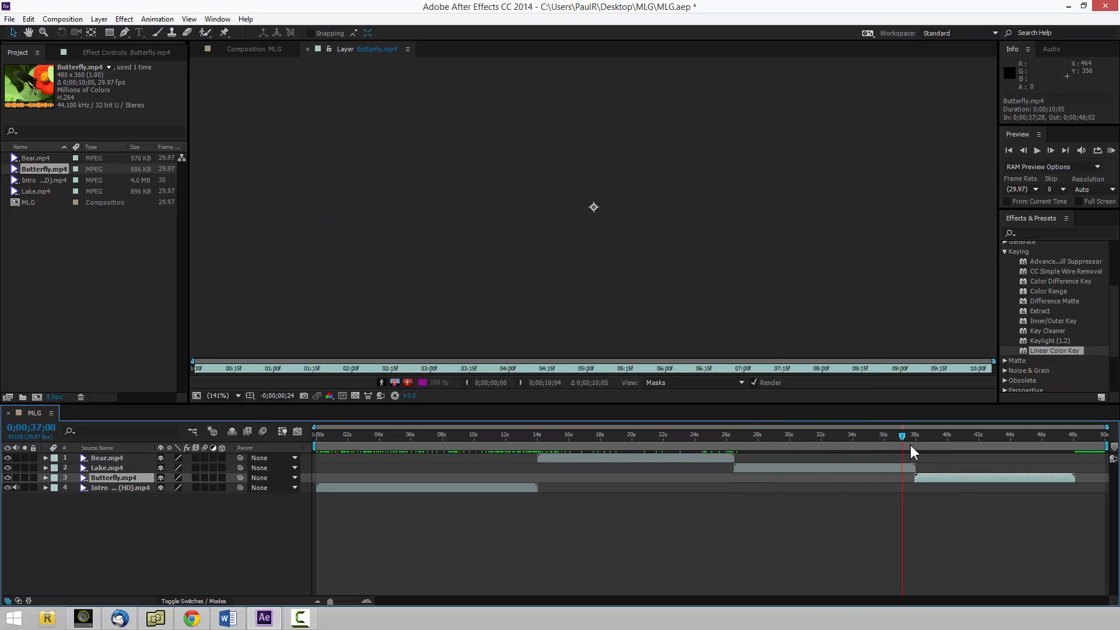
pyautogui.moveTo(910, 446); pyautogui.dragTo(924, 447)
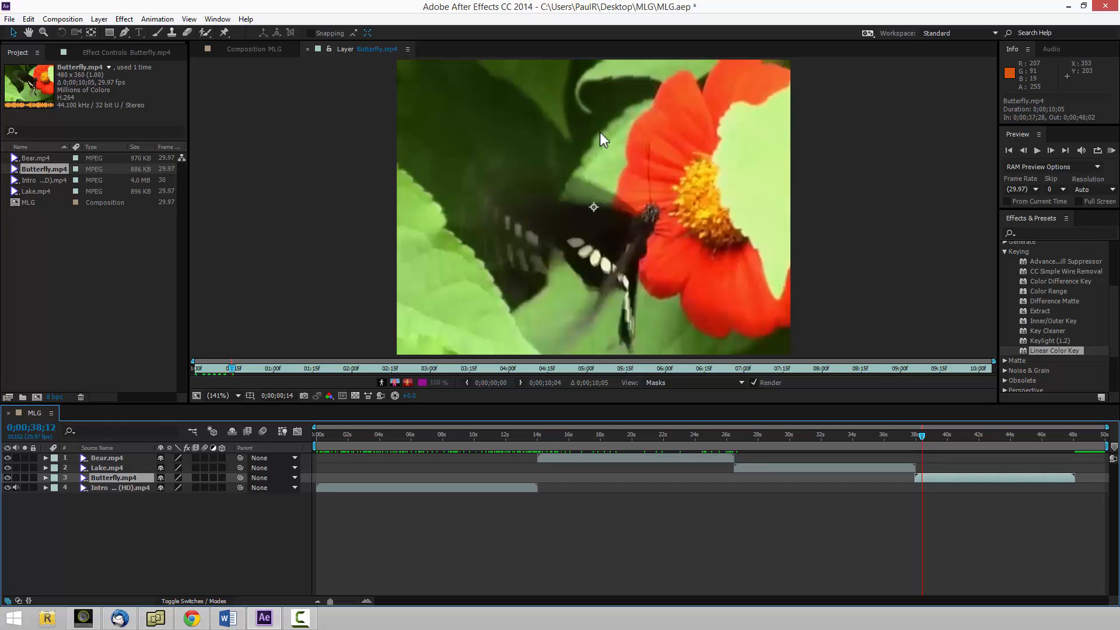
pyautogui.click(462, 183)
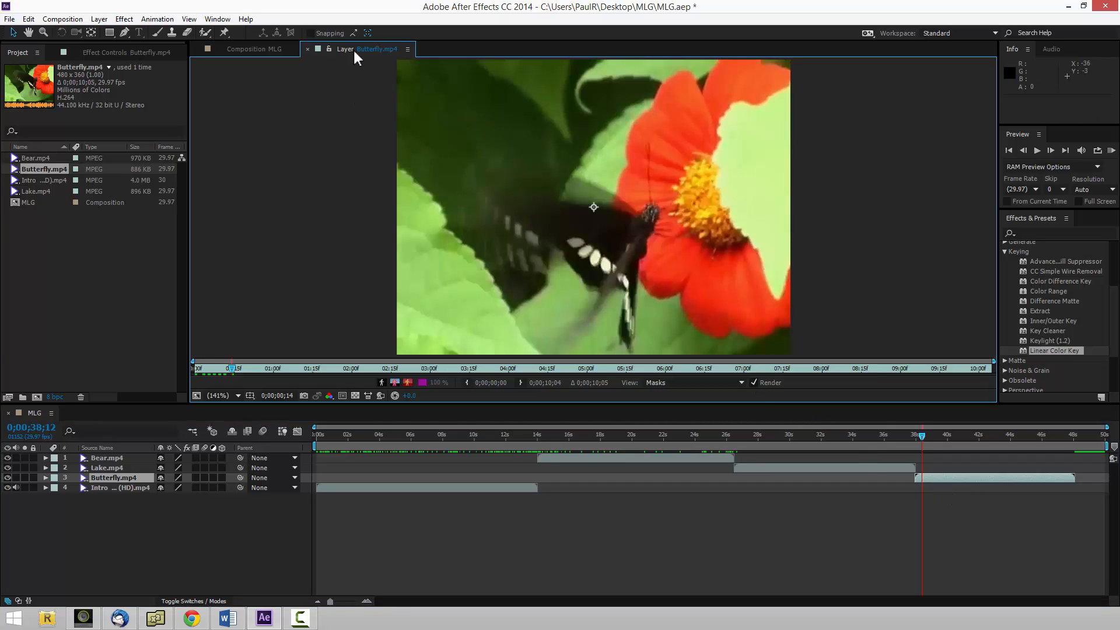
pyautogui.click(261, 48)
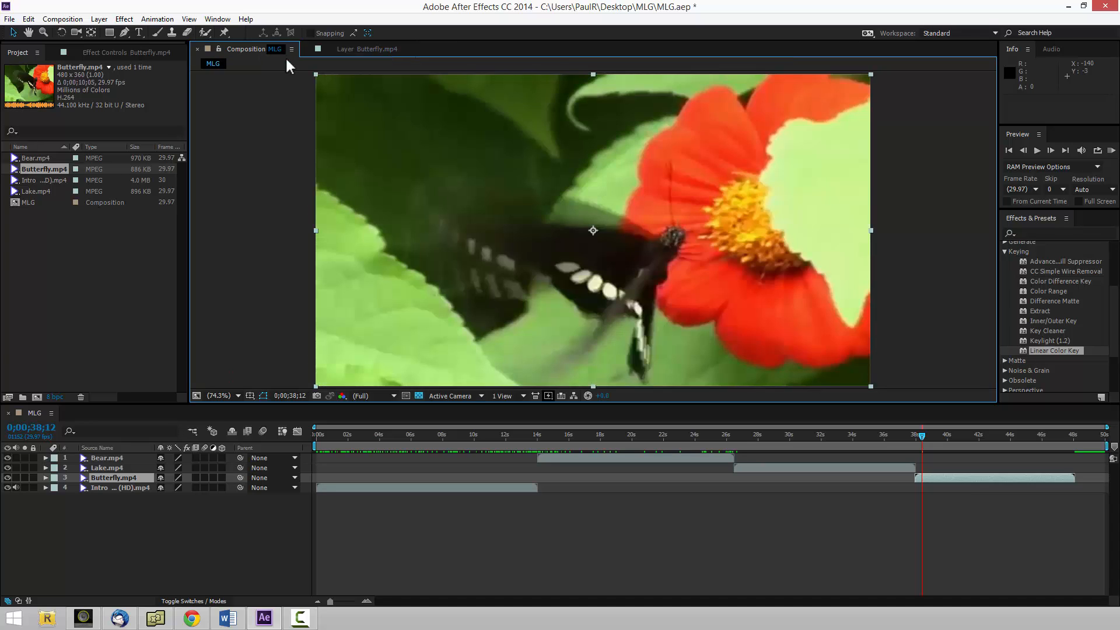
# View the Butterfly, Lake and Bear clips individually in the layer viewer, and close it with the playhead at 0;00;14;02.
pyautogui.click(358, 53)
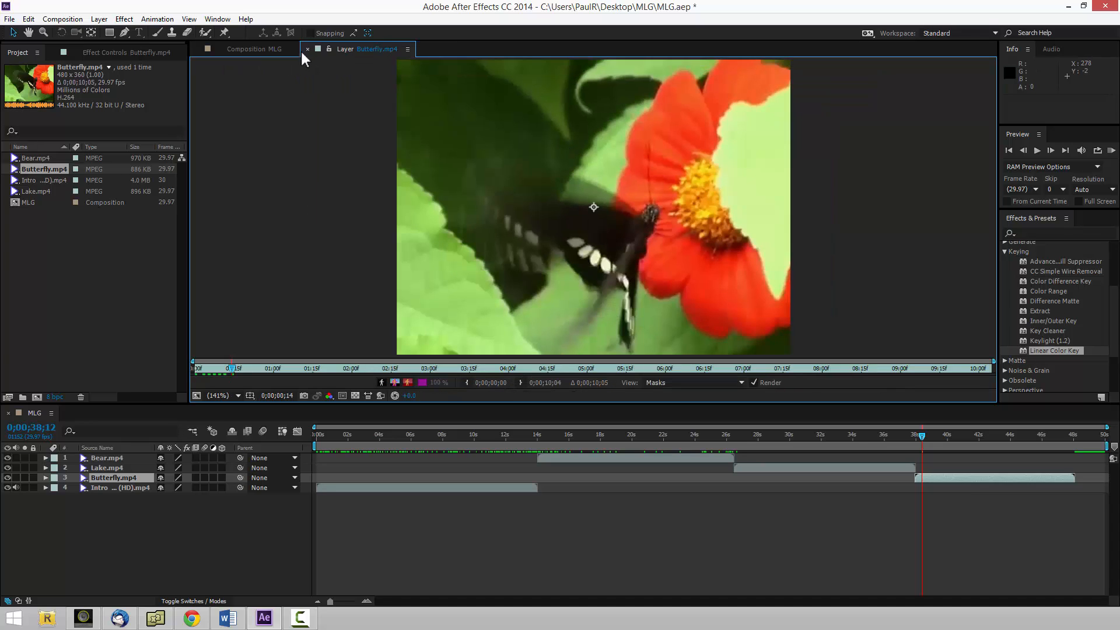
pyautogui.click(762, 466)
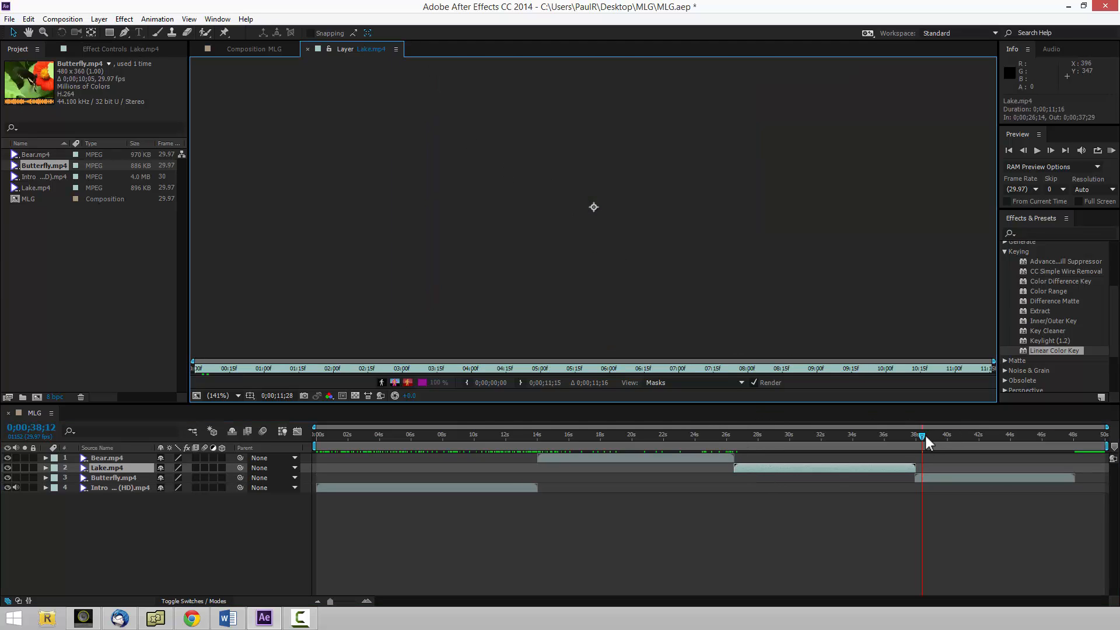
pyautogui.moveTo(925, 436); pyautogui.dragTo(785, 469)
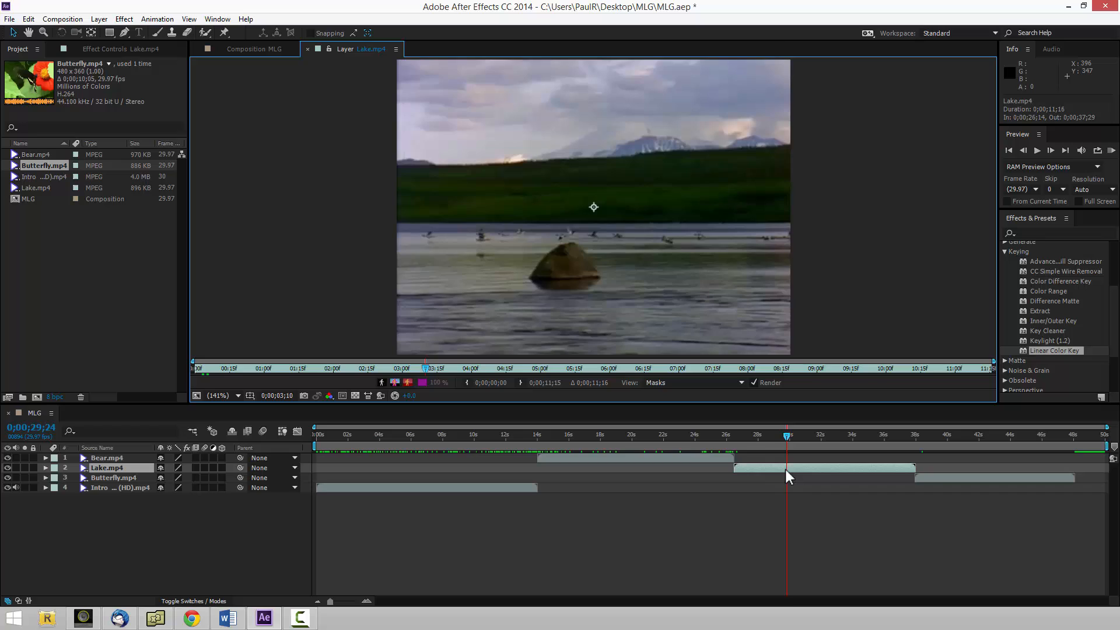
pyautogui.doubleClick(689, 459)
pyautogui.moveTo(548, 435); pyautogui.dragTo(538, 508)
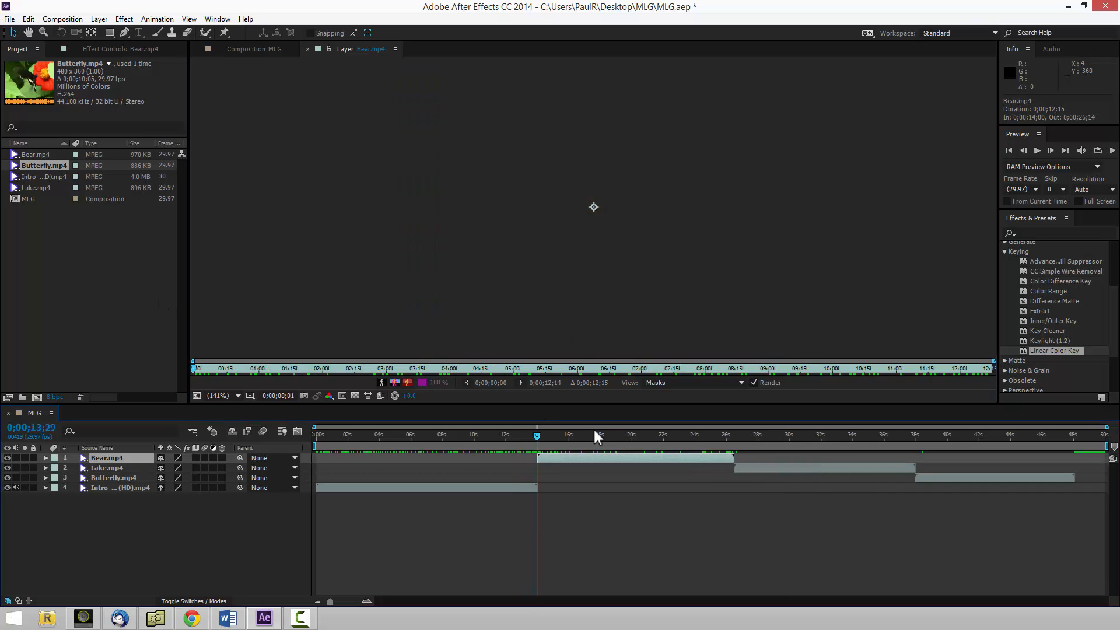
pyautogui.click(537, 435)
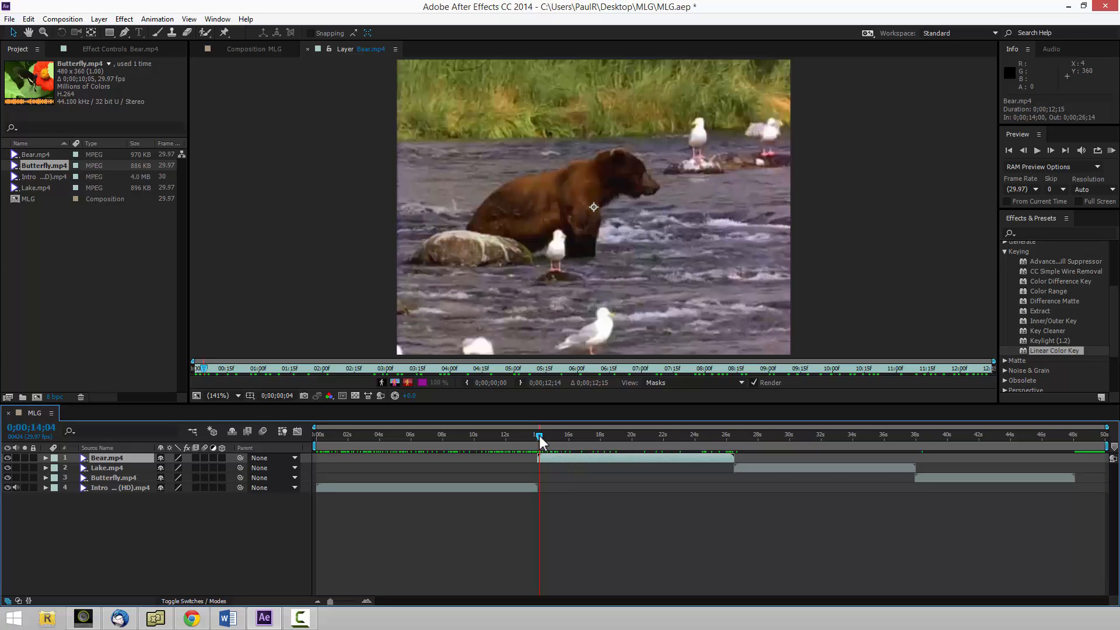
pyautogui.click(306, 49)
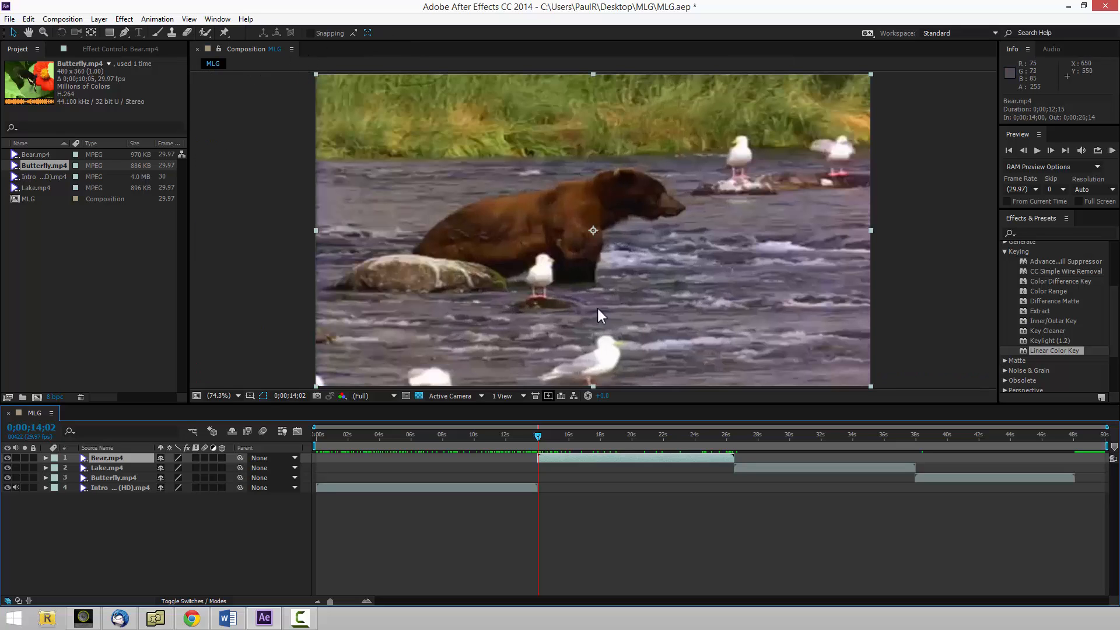
# Start importing from mlg_assets and select the Mountain Dew logo, boy dancing.gif, deal-with-it glasses, Explosion, Fedora and Green Screen Hitmarker Spam files.
pyautogui.click(92, 294)
pyautogui.doubleClick(96, 290)
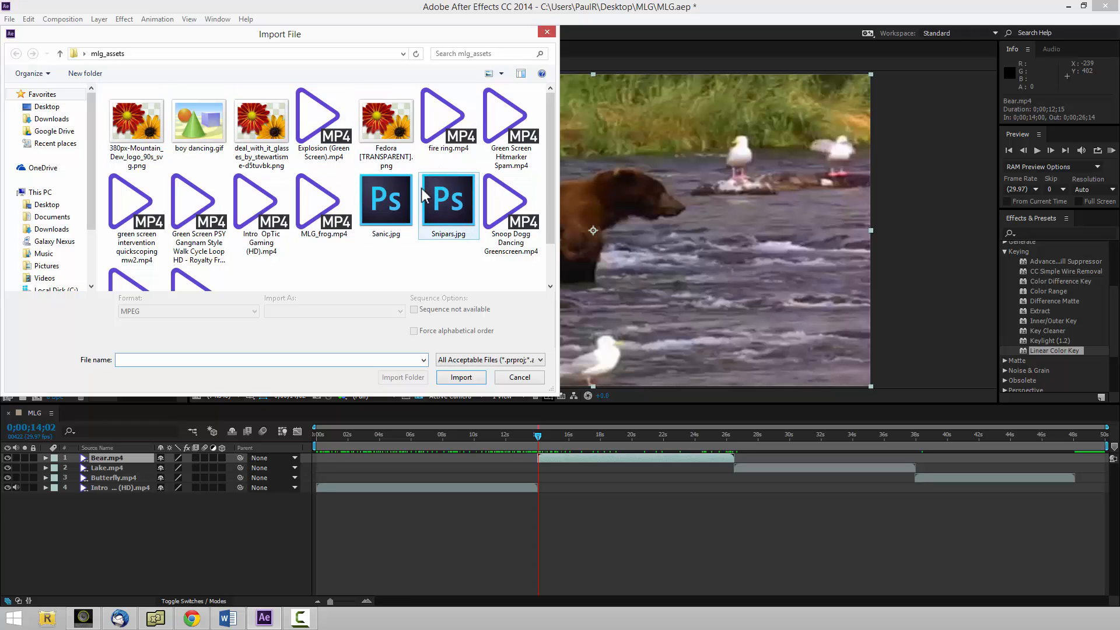
pyautogui.click(138, 134)
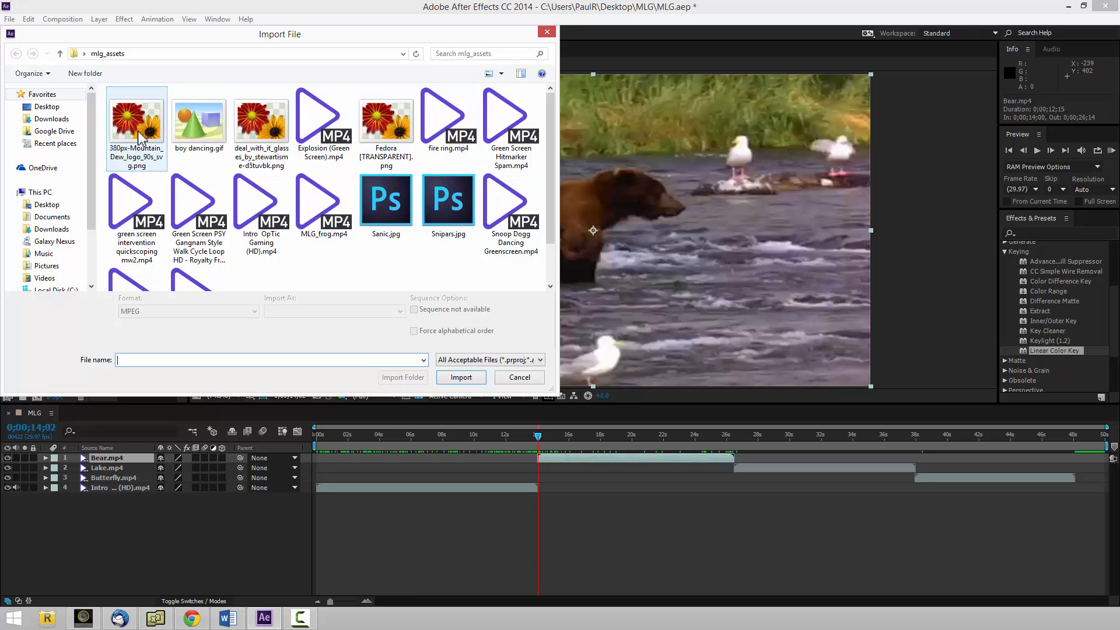
pyautogui.keyDown('ctrl'); pyautogui.click(188, 129); pyautogui.keyUp('ctrl')
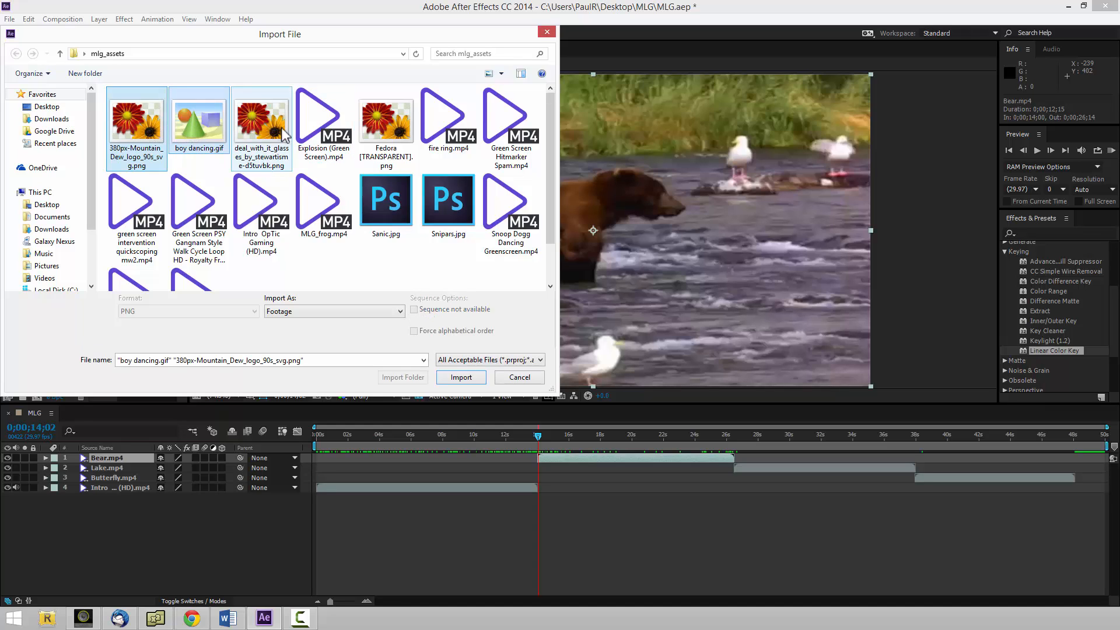
pyautogui.keyDown('ctrl'); pyautogui.click(274, 130); pyautogui.keyUp('ctrl')
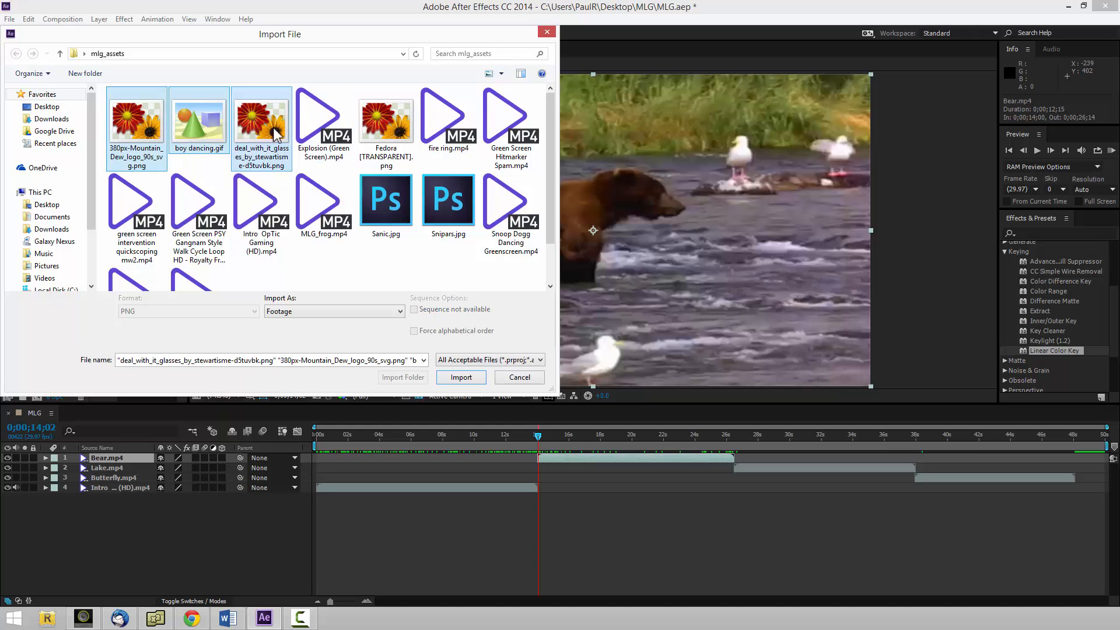
pyautogui.keyDown('ctrl'); pyautogui.click(325, 138); pyautogui.keyUp('ctrl')
pyautogui.keyDown('ctrl'); pyautogui.click(386, 127); pyautogui.keyUp('ctrl')
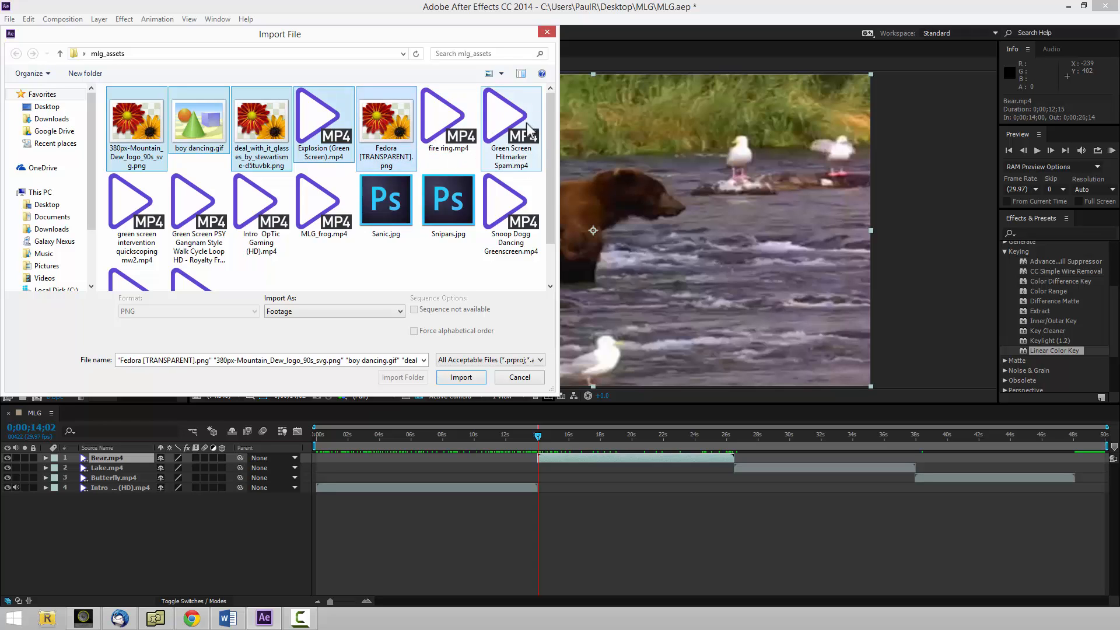
pyautogui.keyDown('ctrl'); pyautogui.click(509, 130); pyautogui.keyUp('ctrl')
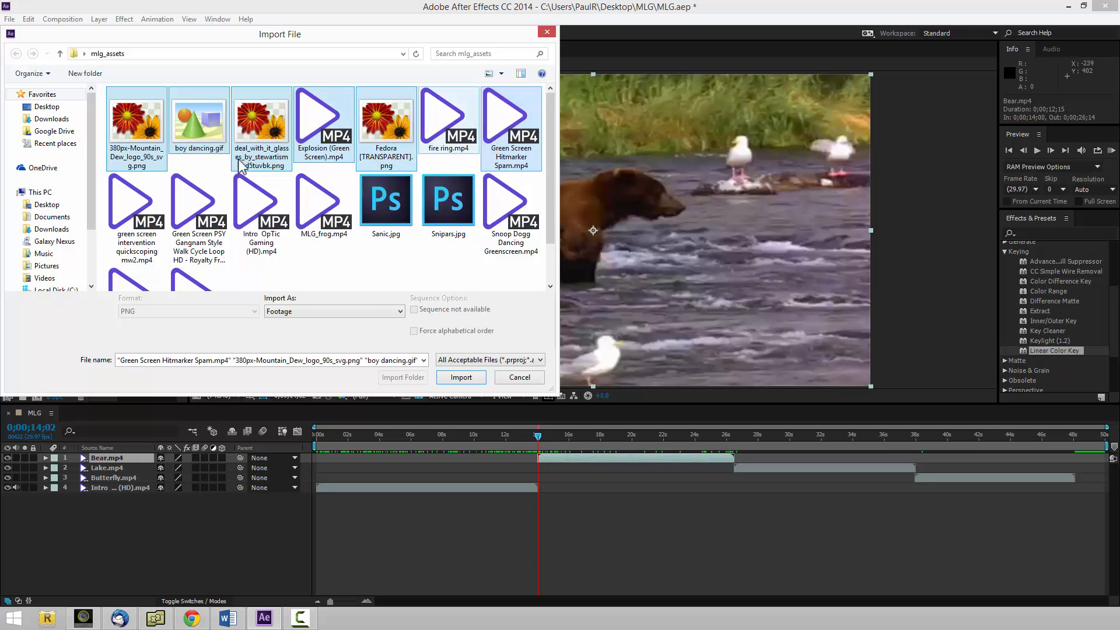
# Add the quickscoping, PSY Gangnam Style, MLG_frog and Spinning Illuminati clips to the file selection and import everything selected as footage.
pyautogui.keyDown('ctrl'); pyautogui.click(149, 215); pyautogui.keyUp('ctrl')
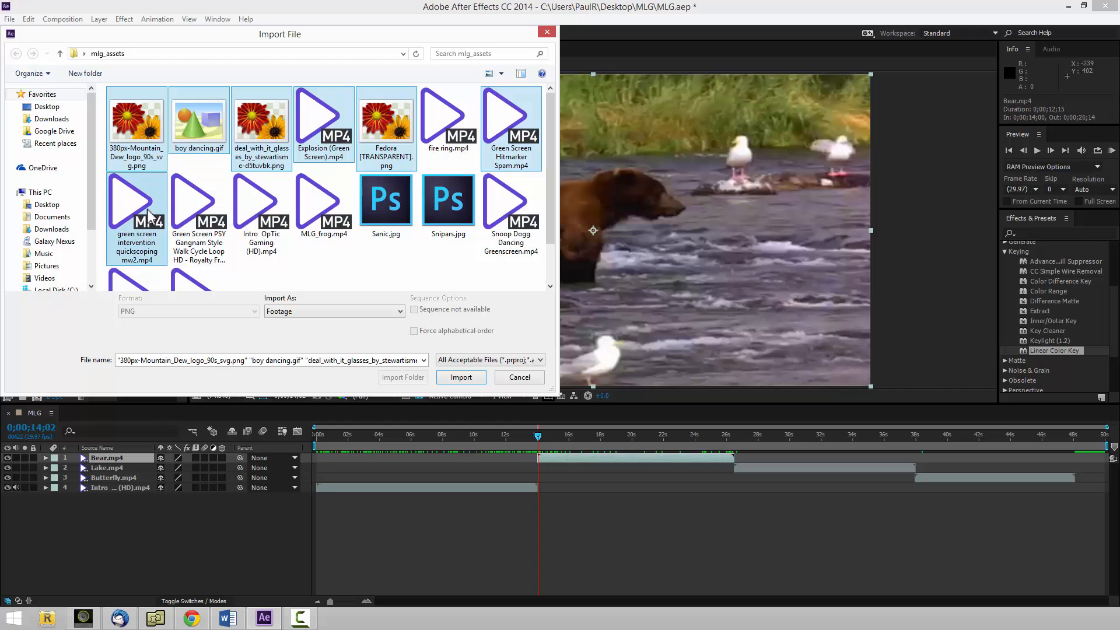
pyautogui.keyDown('ctrl'); pyautogui.click(194, 221); pyautogui.keyUp('ctrl')
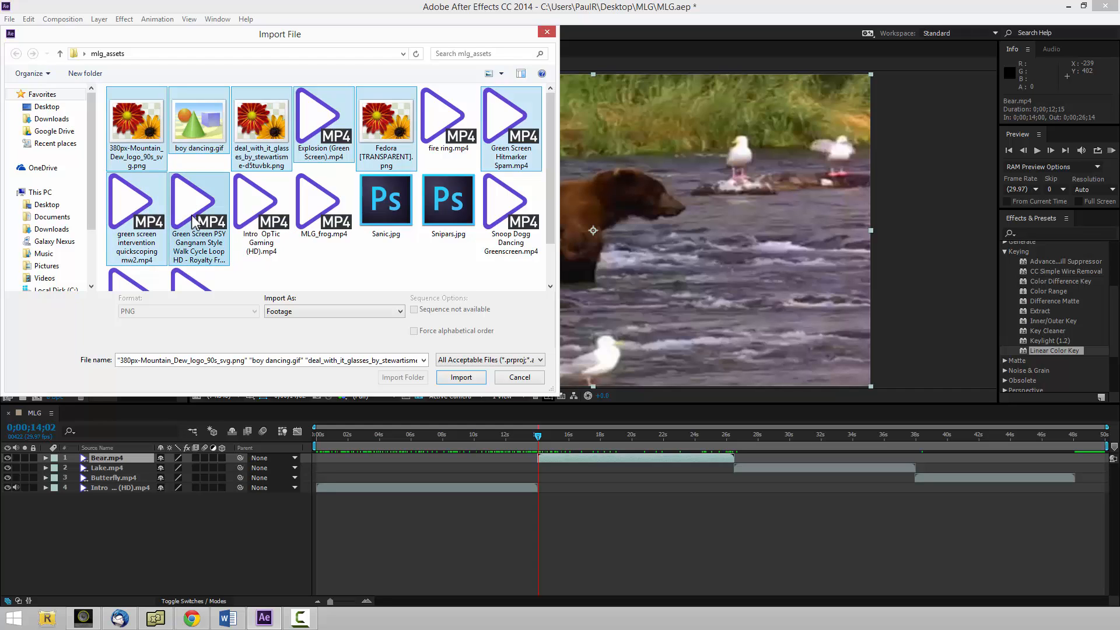
pyautogui.keyDown('ctrl'); pyautogui.click(317, 215); pyautogui.keyUp('ctrl')
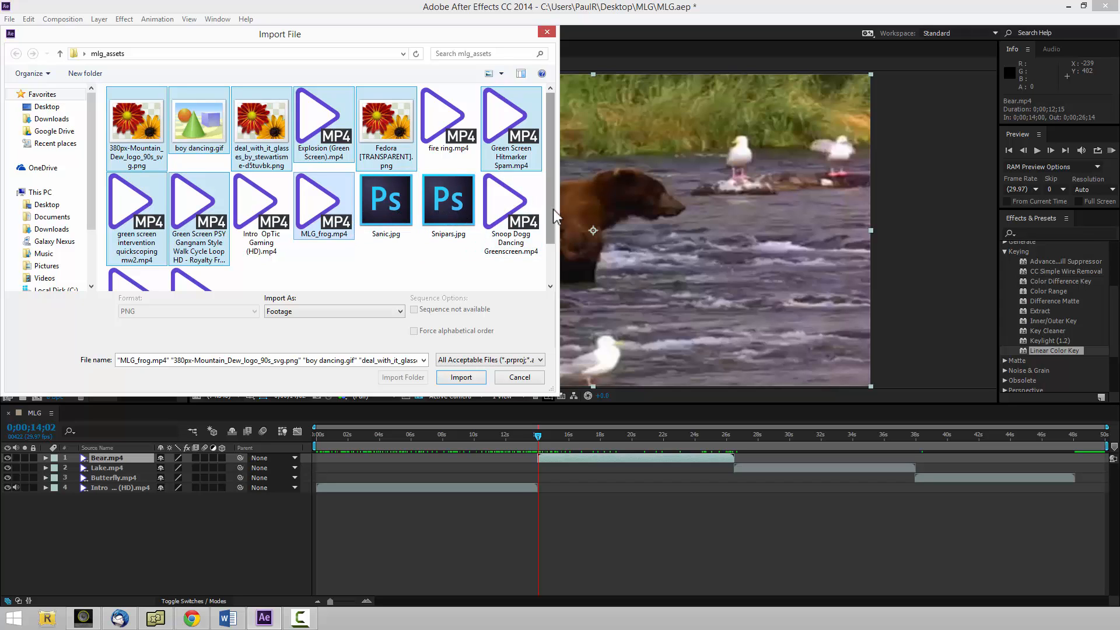
pyautogui.moveTo(552, 225); pyautogui.dragTo(551, 264)
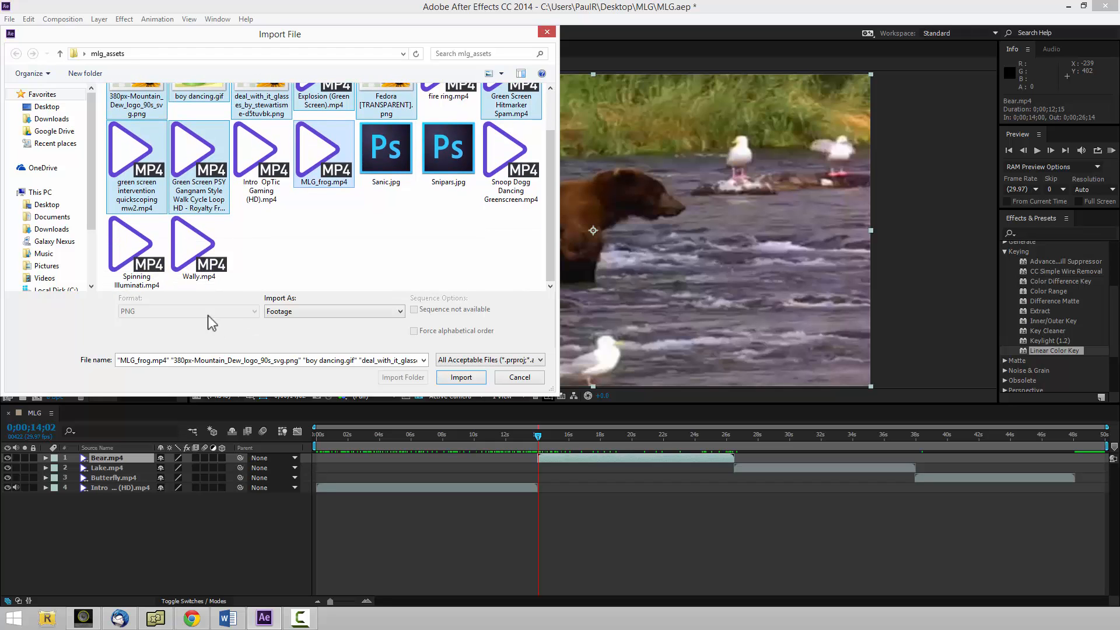
pyautogui.keyDown('ctrl'); pyautogui.click(136, 269); pyautogui.keyUp('ctrl')
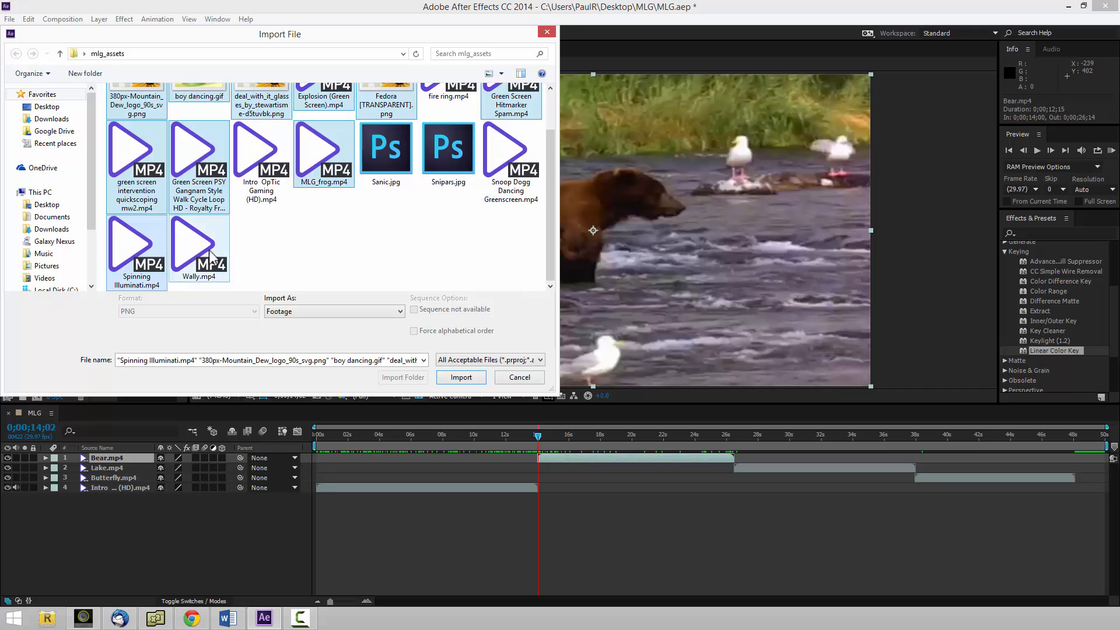
pyautogui.moveTo(546, 244); pyautogui.dragTo(544, 187)
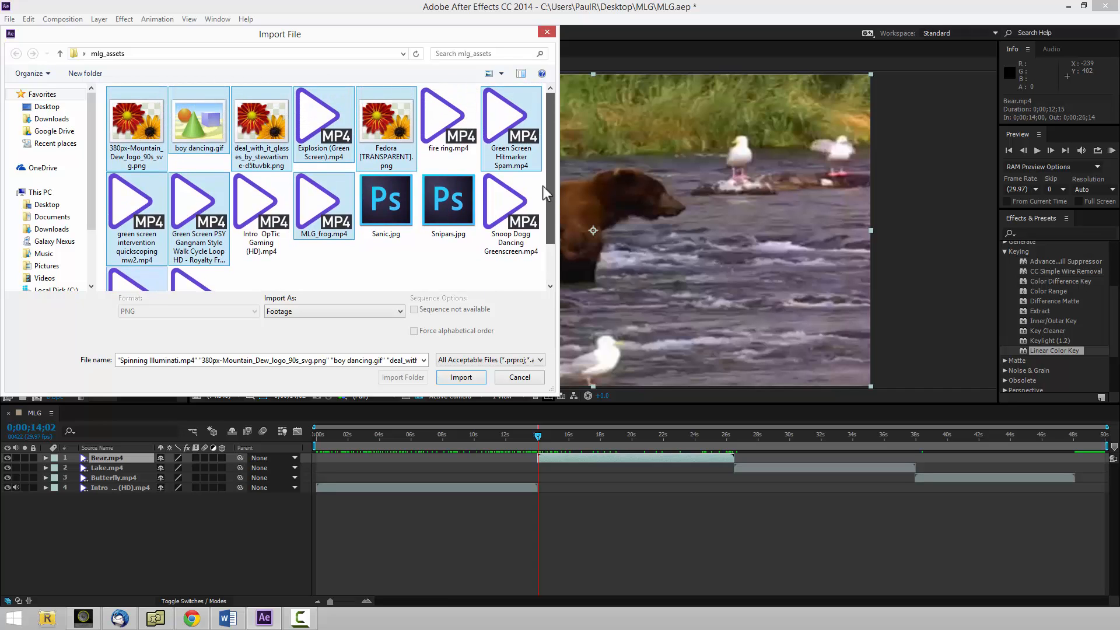
pyautogui.moveTo(542, 189); pyautogui.dragTo(544, 258)
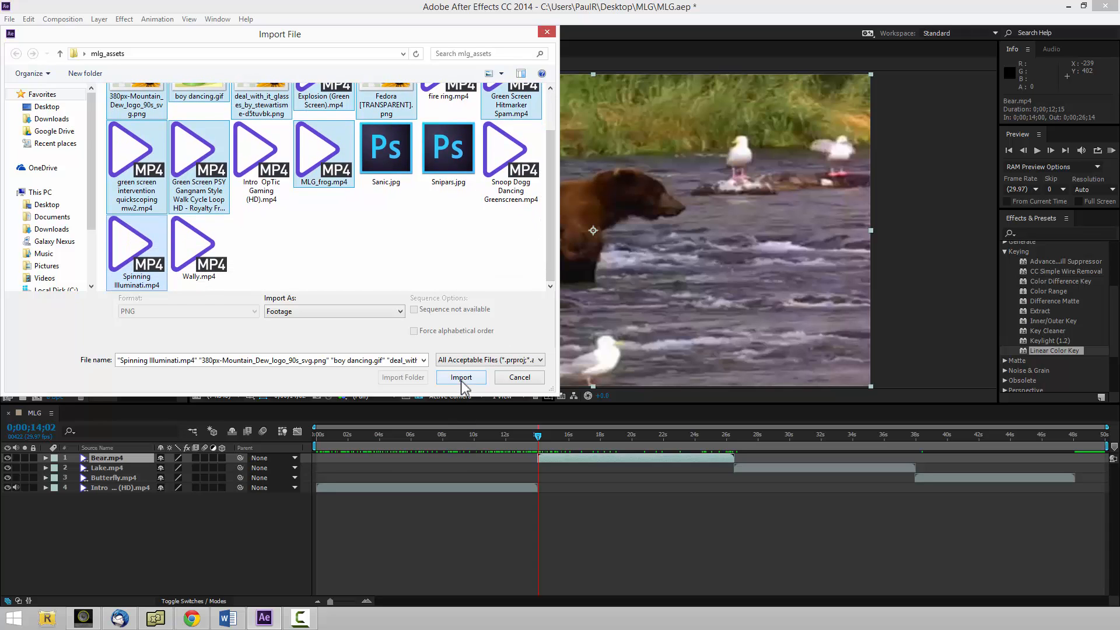
pyautogui.click(461, 379)
pyautogui.click(461, 378)
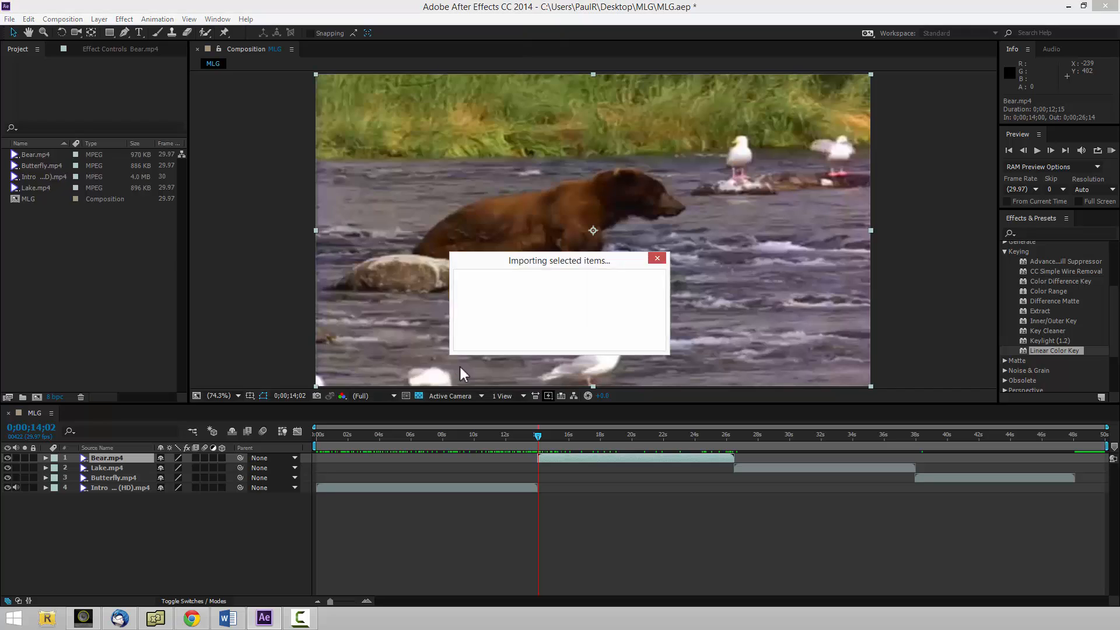
pyautogui.click(147, 361)
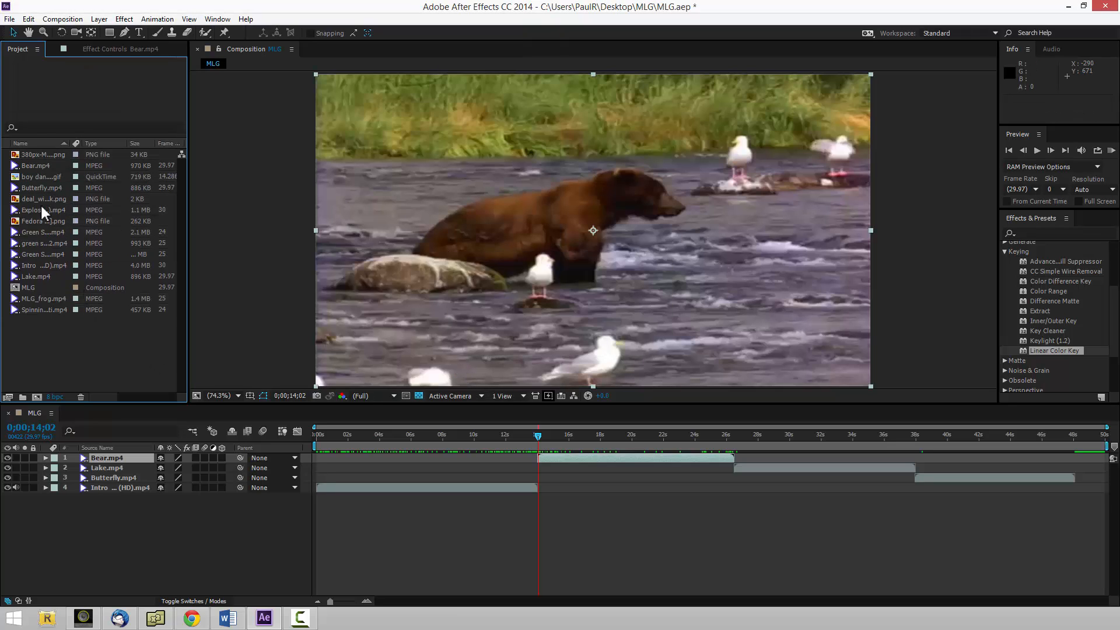
# Add the Mountain Dew logo above Bear.mp4 at 0;00;14;02, shrink it to about 46 by 41%, and place it in the frame's lower-left corner.
pyautogui.click(46, 155)
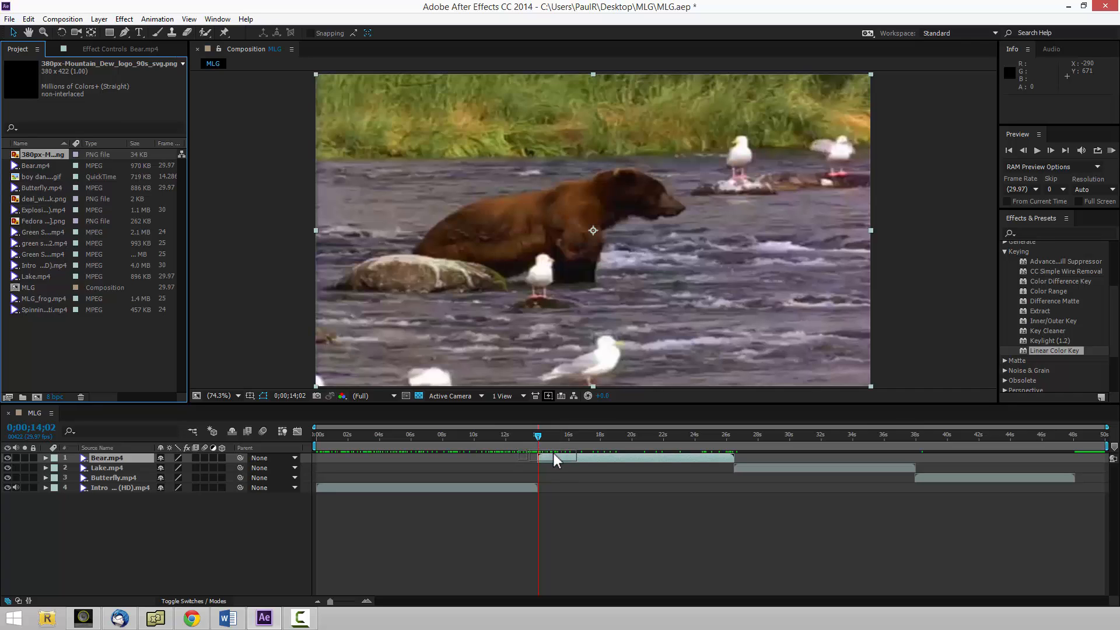
pyautogui.moveTo(553, 453)
pyautogui.mouseDown()
pyautogui.moveTo(56, 233)
pyautogui.moveTo(174, 455)
pyautogui.moveTo(154, 457)
pyautogui.moveTo(540, 454)
pyautogui.mouseUp()
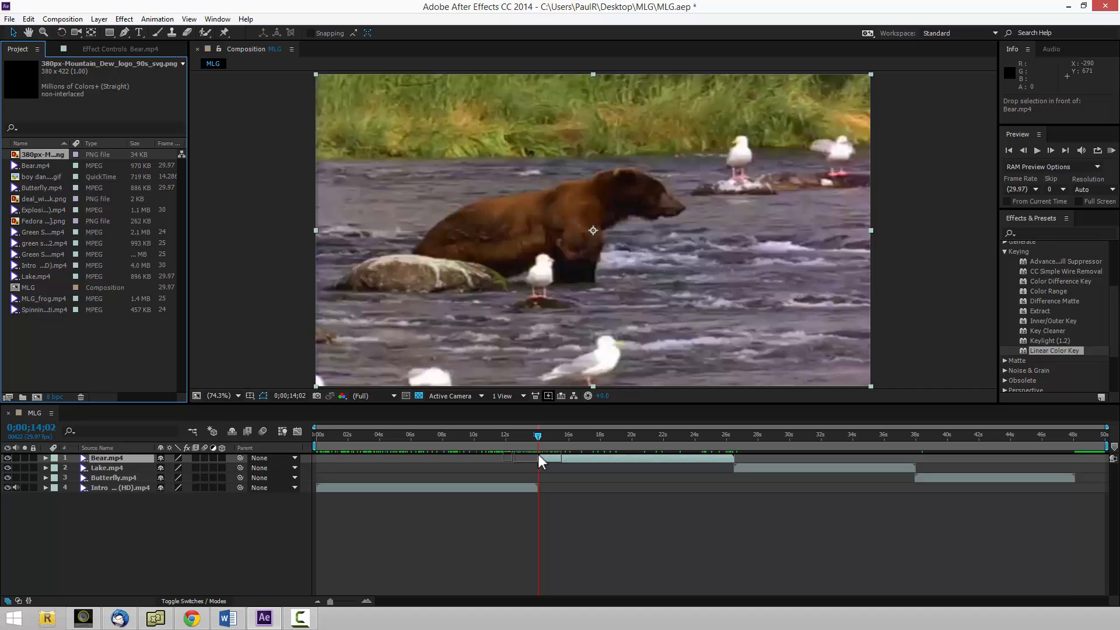
pyautogui.moveTo(537, 454); pyautogui.dragTo(538, 454)
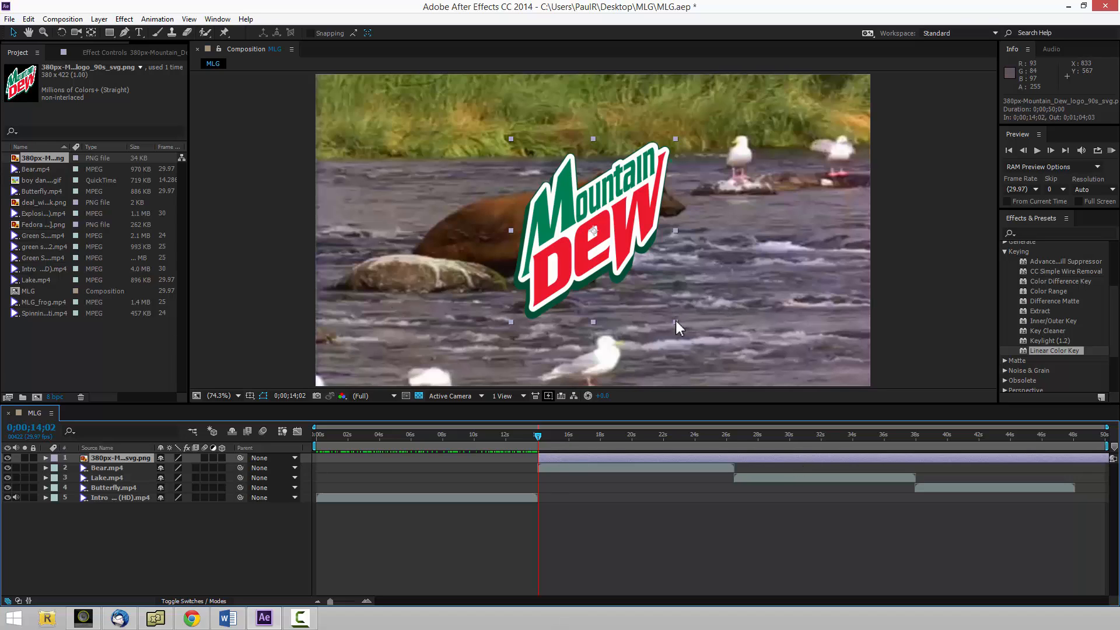
pyautogui.moveTo(676, 320); pyautogui.dragTo(537, 250)
pyautogui.moveTo(638, 125); pyautogui.dragTo(390, 344)
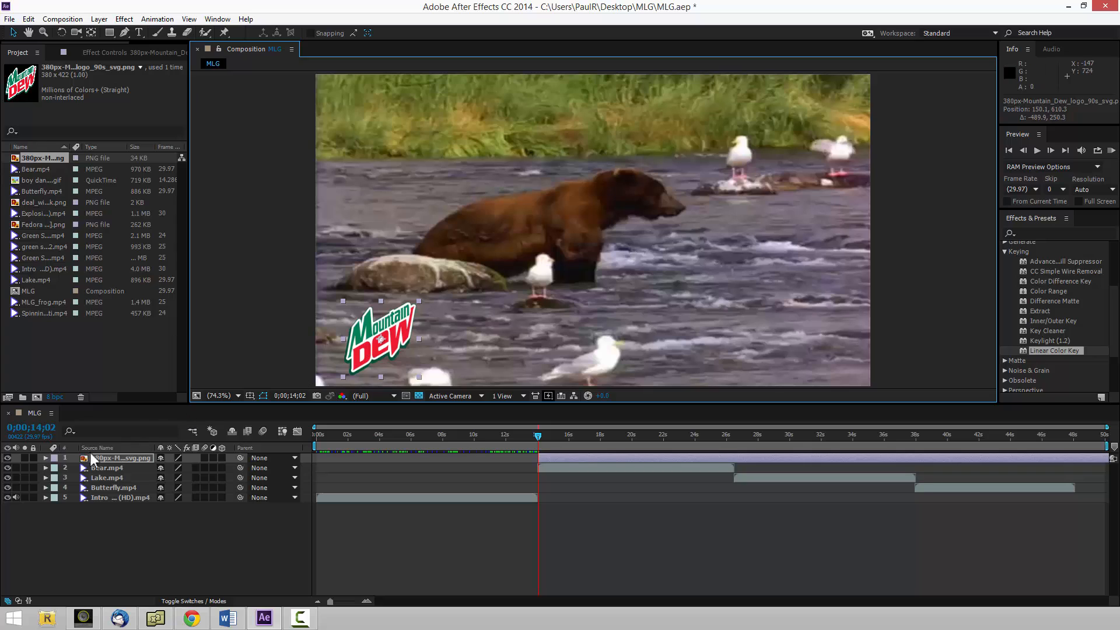
# Expand the Transform properties of the Mountain Dew logo layer.
pyautogui.click(46, 457)
pyautogui.click(51, 470)
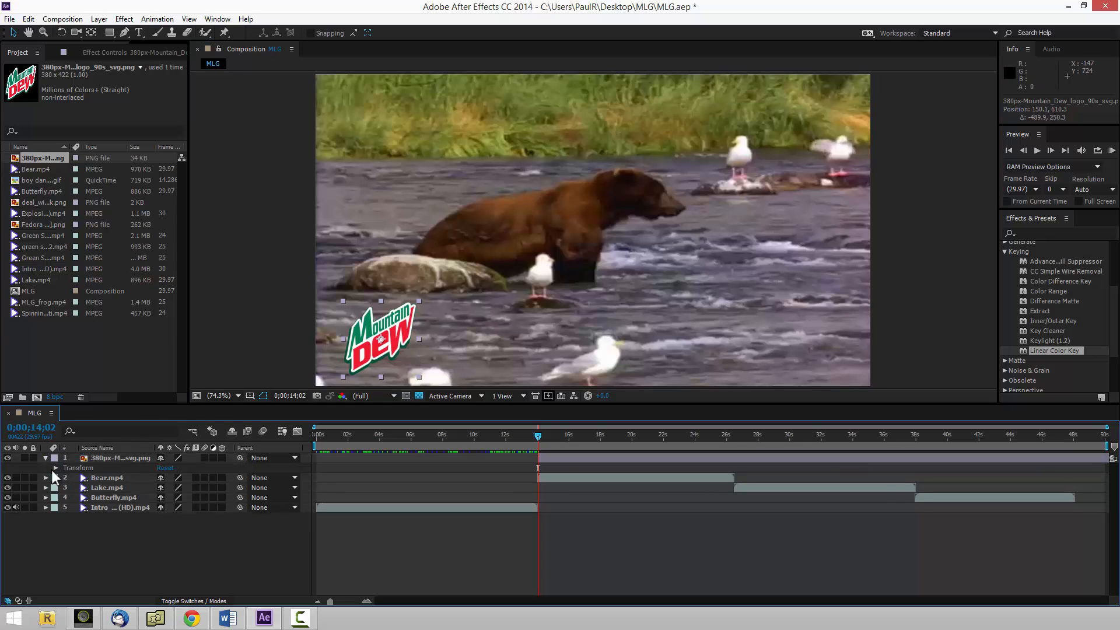
pyautogui.click(55, 468)
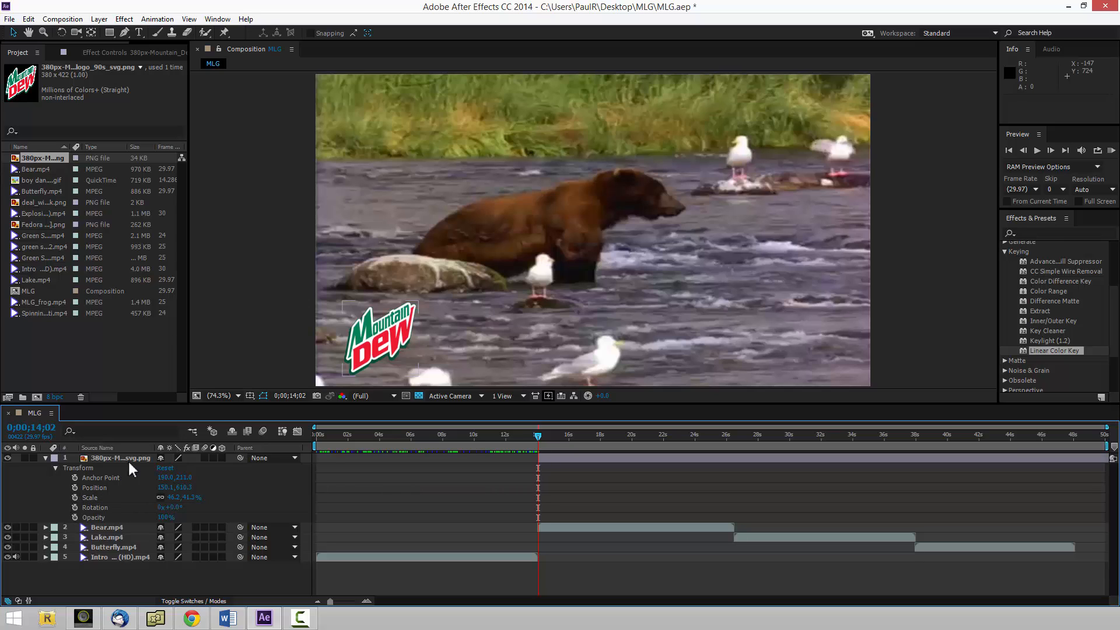
# Add boy dancing.gif as the uppermost layer at 0;00;14;02 and move it to the bear's right, at about position 1092, 395.
pyautogui.click(44, 180)
pyautogui.moveTo(49, 183)
pyautogui.mouseDown()
pyautogui.moveTo(139, 204)
pyautogui.moveTo(527, 400)
pyautogui.moveTo(554, 452)
pyautogui.moveTo(538, 457)
pyautogui.mouseUp()
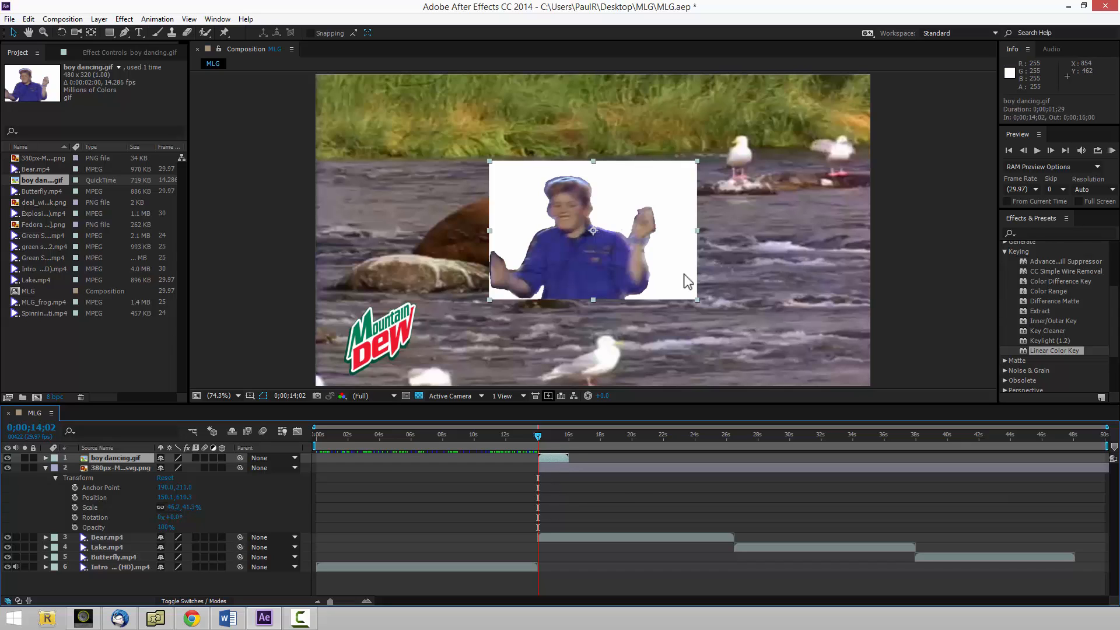
pyautogui.click(597, 247)
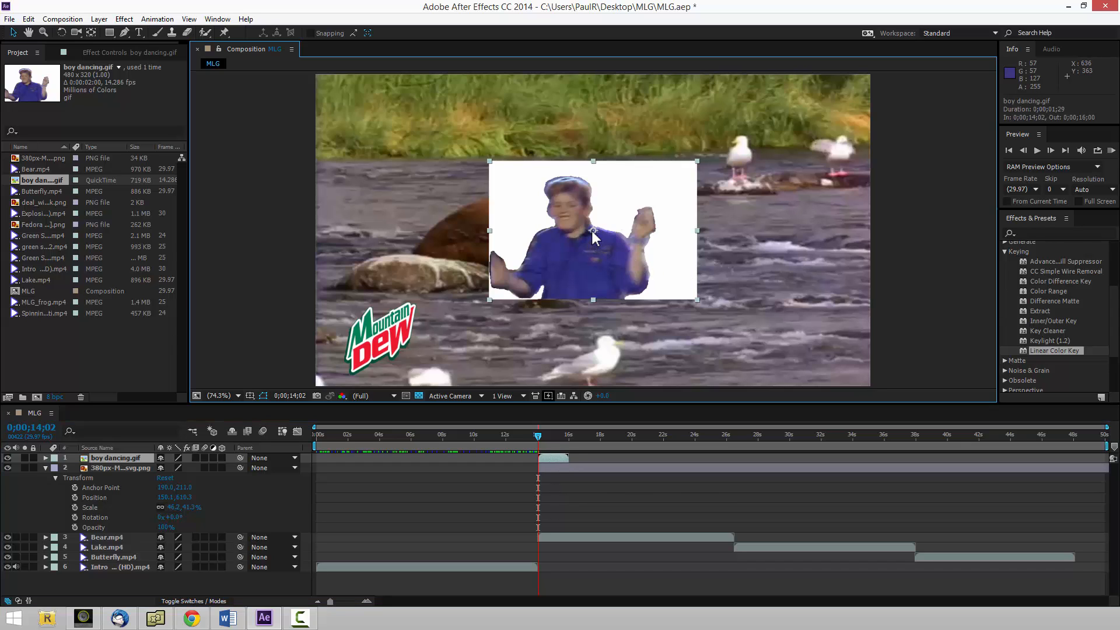
pyautogui.moveTo(591, 230); pyautogui.dragTo(789, 249)
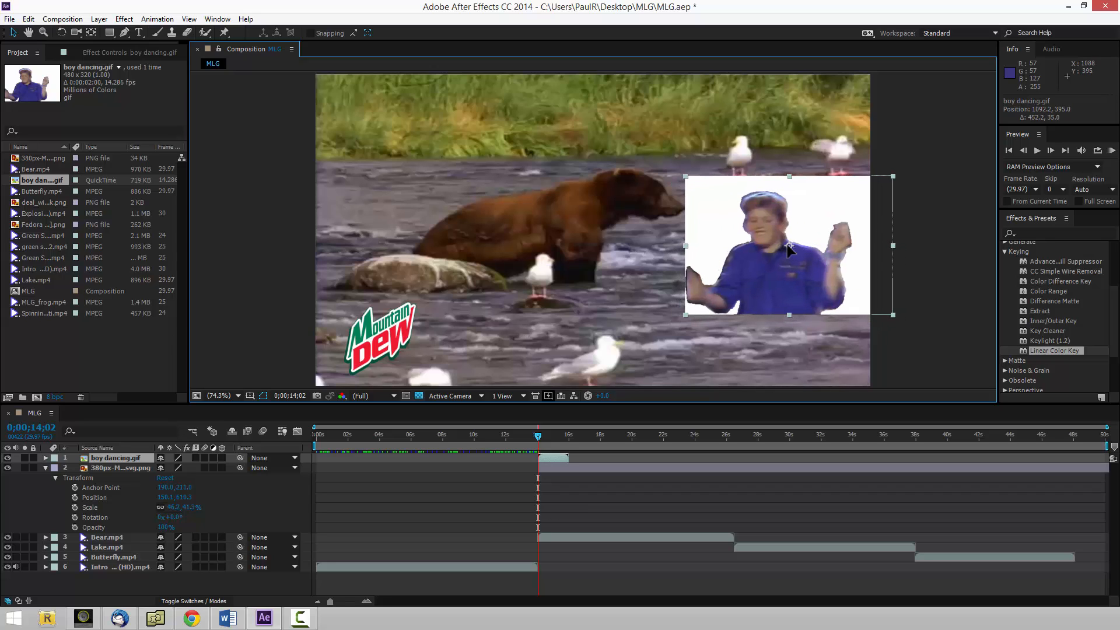
# Apply the Keylight (1.2) and Linear Color Key effects to the boy dancing.gif layer.
pyautogui.click(1056, 350)
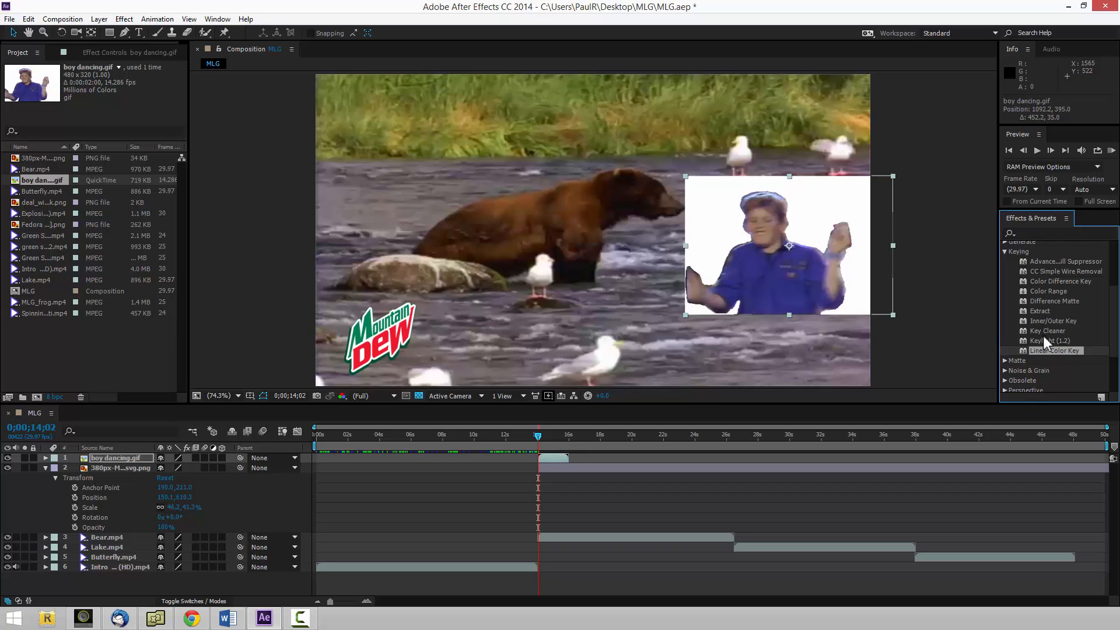
pyautogui.click(1047, 339)
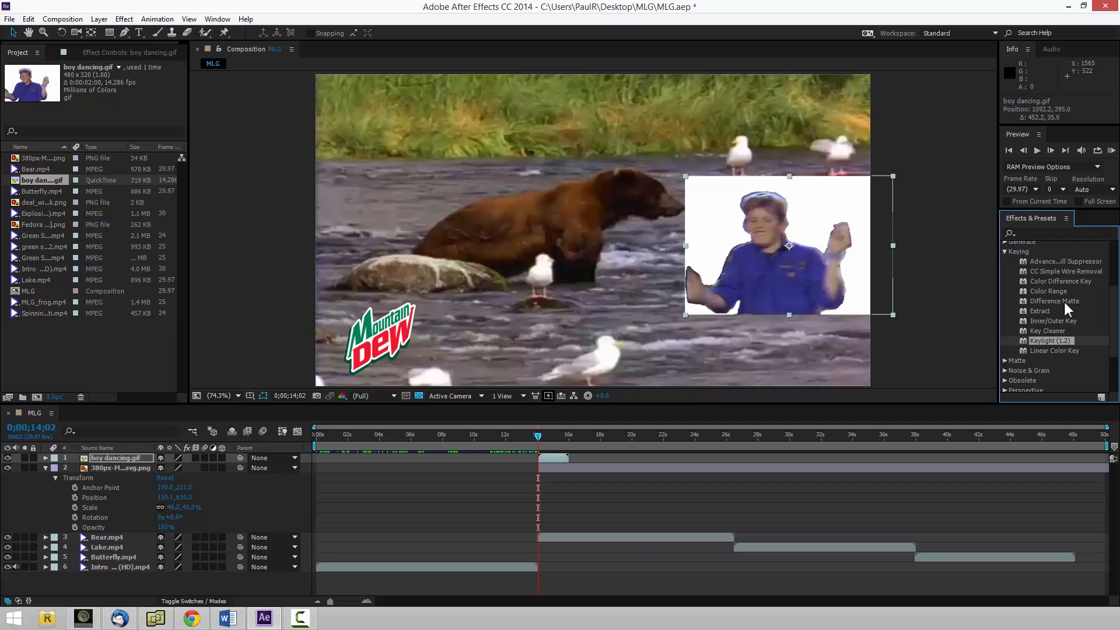
pyautogui.doubleClick(1049, 340)
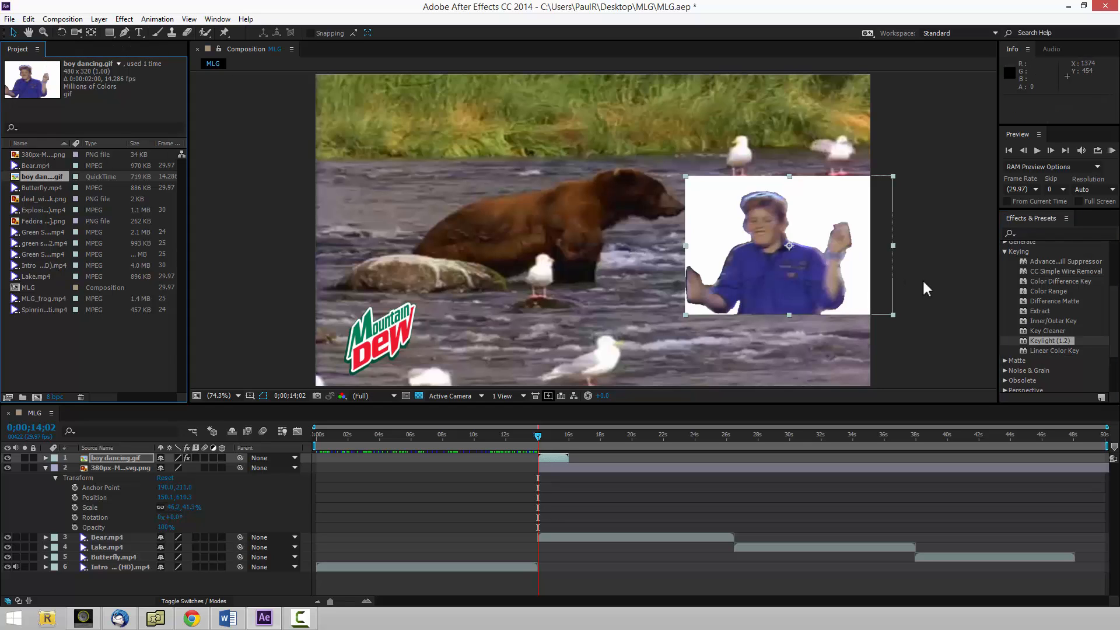
pyautogui.doubleClick(1039, 348)
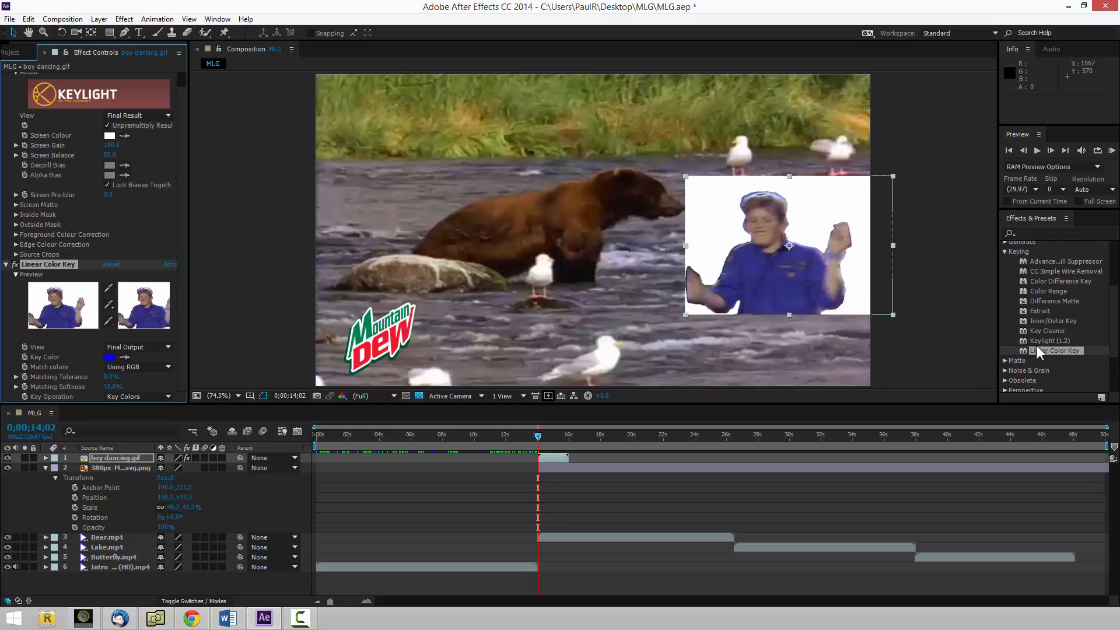
# Sample the white background of boy dancing.gif as the key color of Linear Color Key.
pyautogui.scroll(-5, 81, 97)
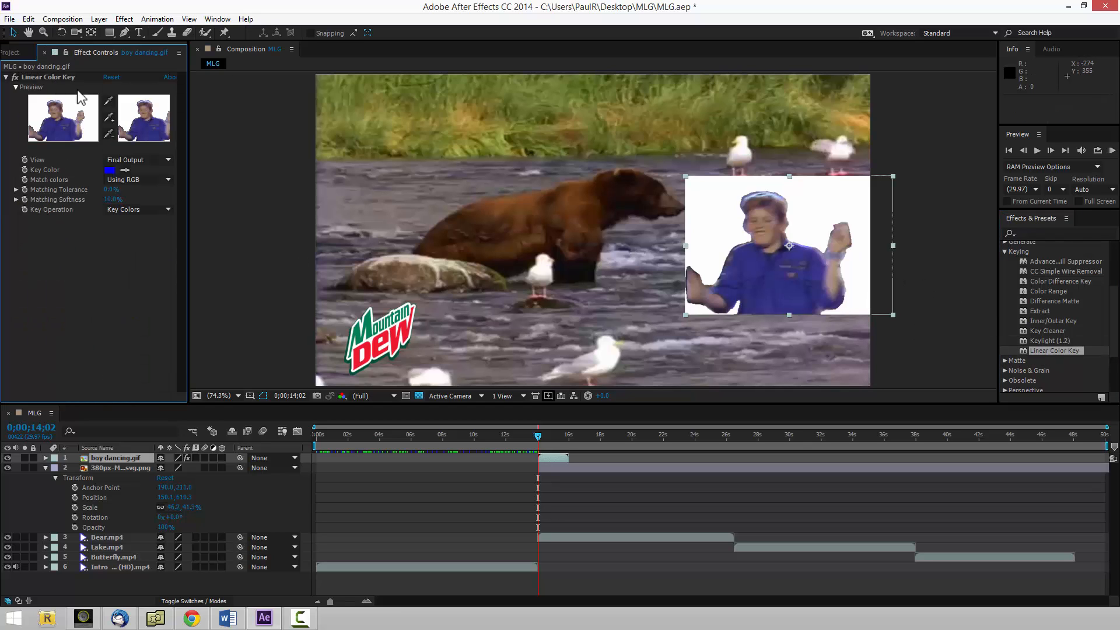
pyautogui.click(125, 169)
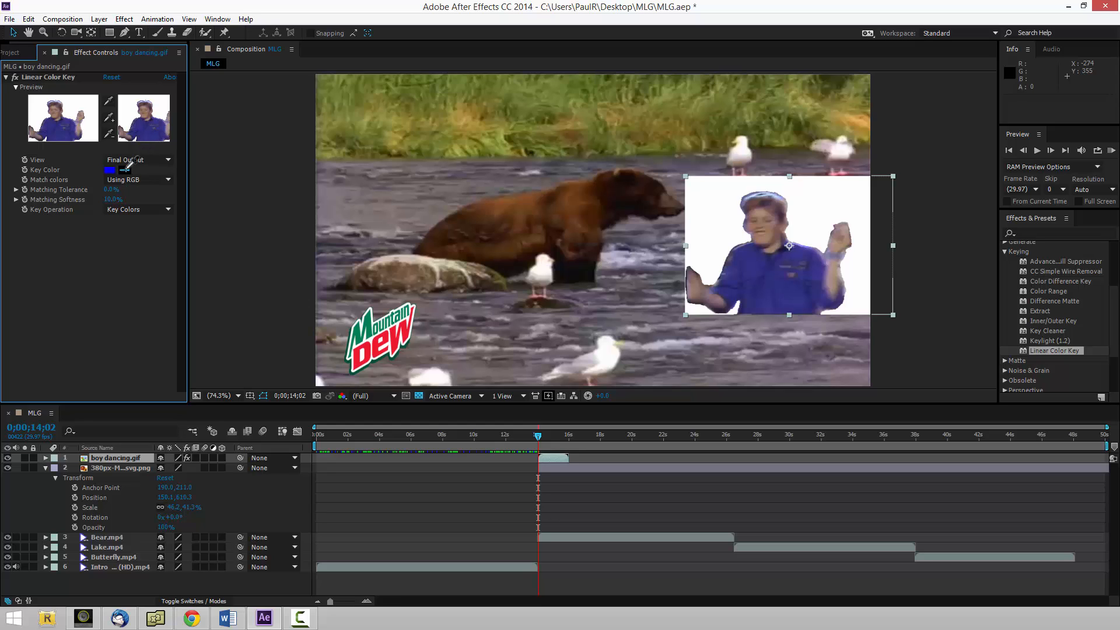
pyautogui.click(838, 210)
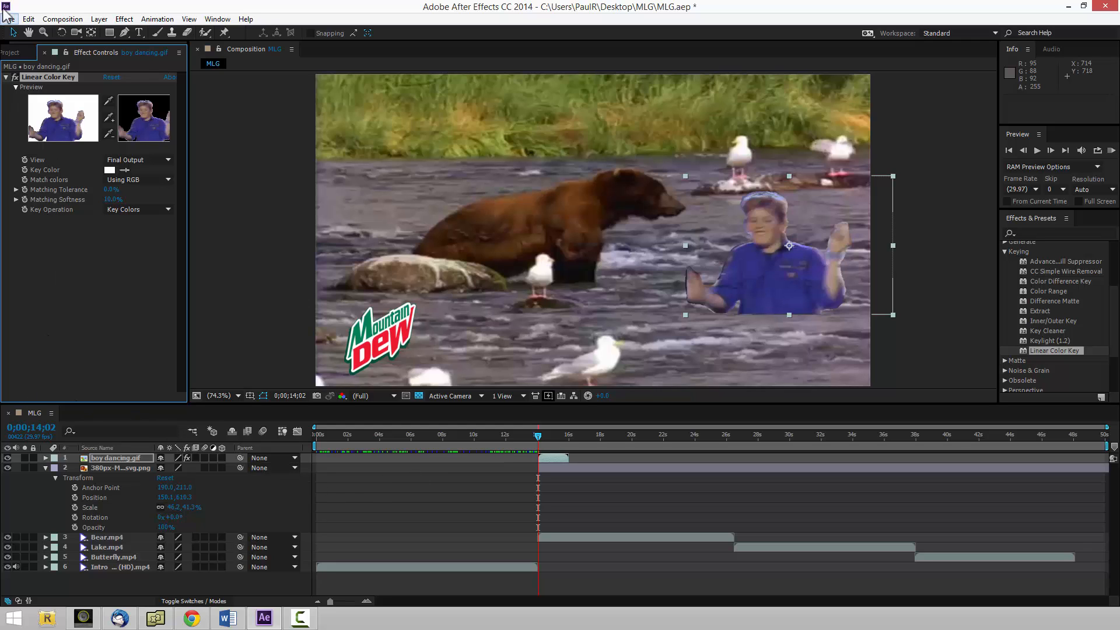
# Add the deal-with-it glasses image as the uppermost layer at 0;00;14;02, shrink it, and place it over the bear's eyes at about 772, 260.
pyautogui.click(16, 53)
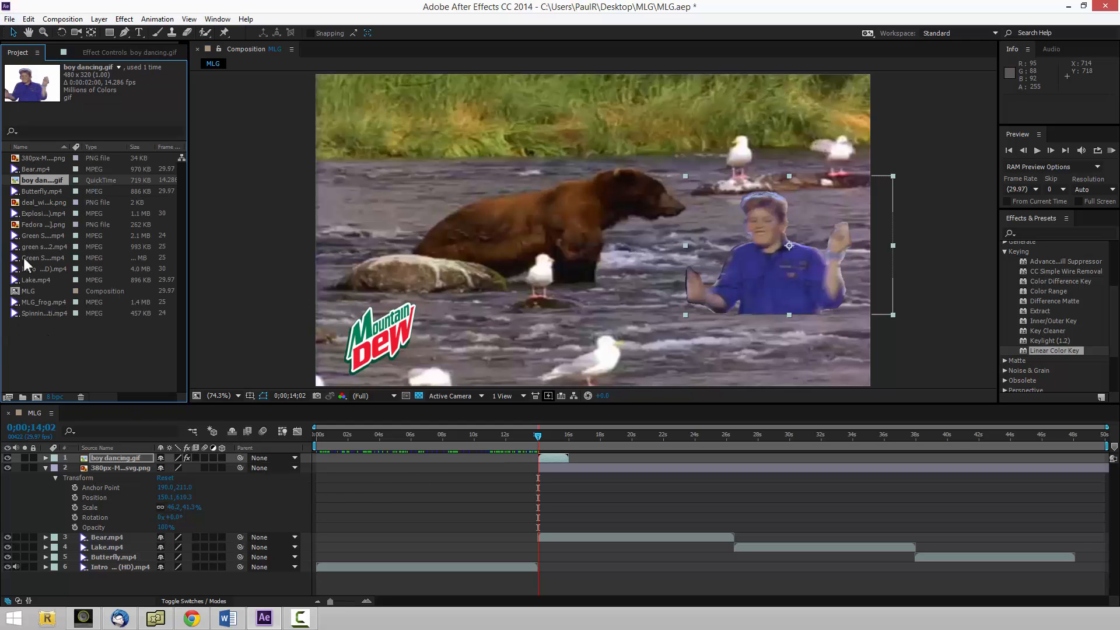
pyautogui.click(46, 203)
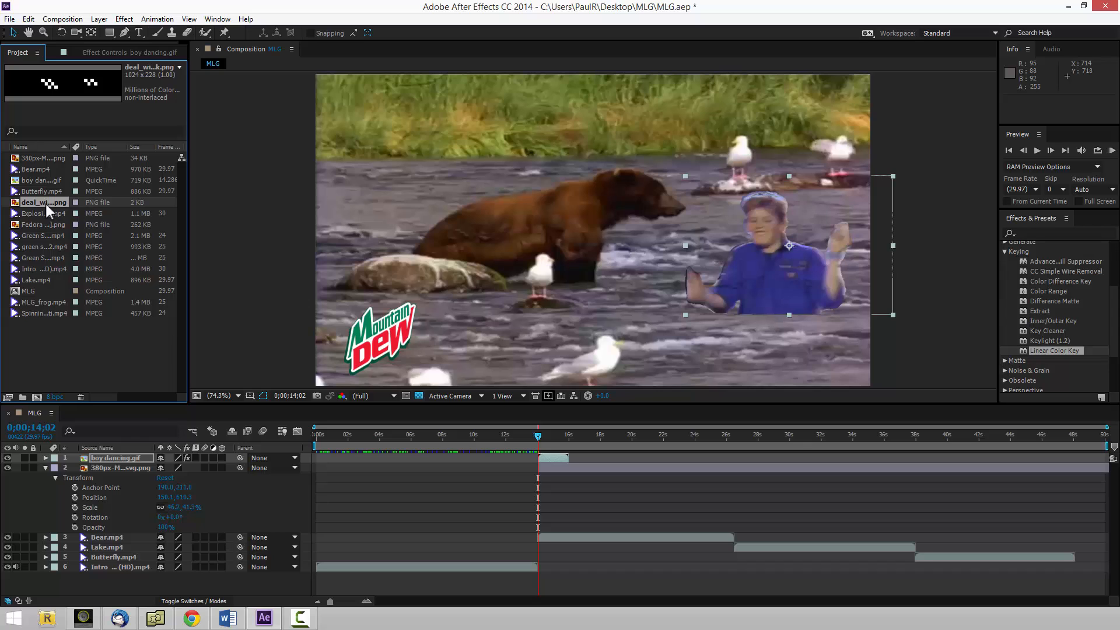
pyautogui.moveTo(47, 202); pyautogui.dragTo(538, 454)
pyautogui.moveTo(610, 228); pyautogui.dragTo(605, 119)
pyautogui.moveTo(811, 171); pyautogui.dragTo(648, 185)
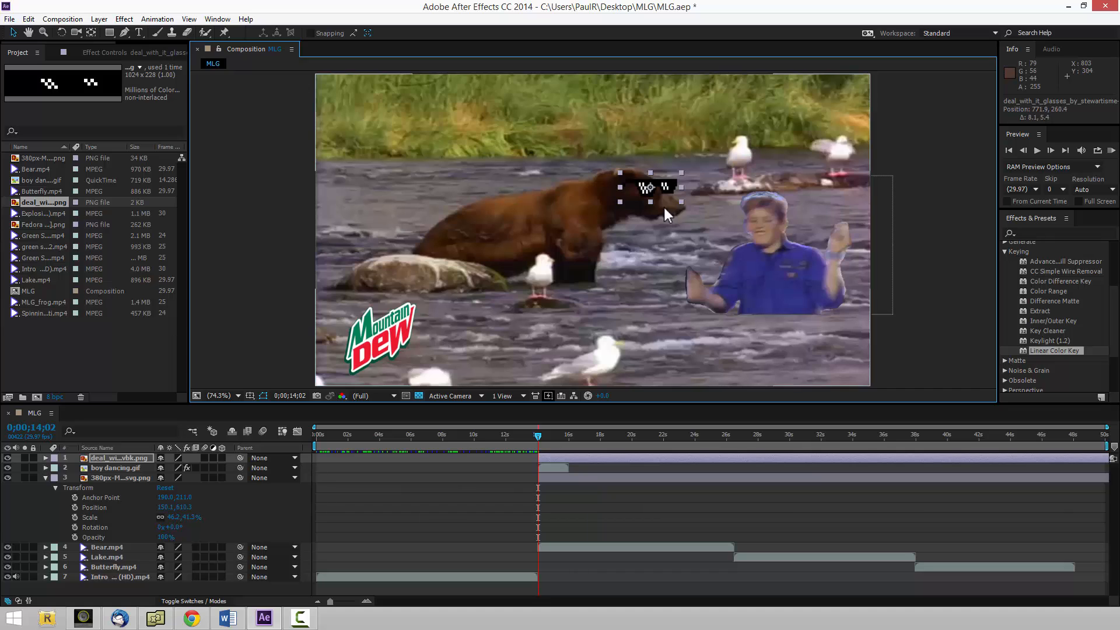
# Add Explosion (Green Screen).mp4 above all other layers, starting at 0;00;14;02.
pyautogui.click(44, 213)
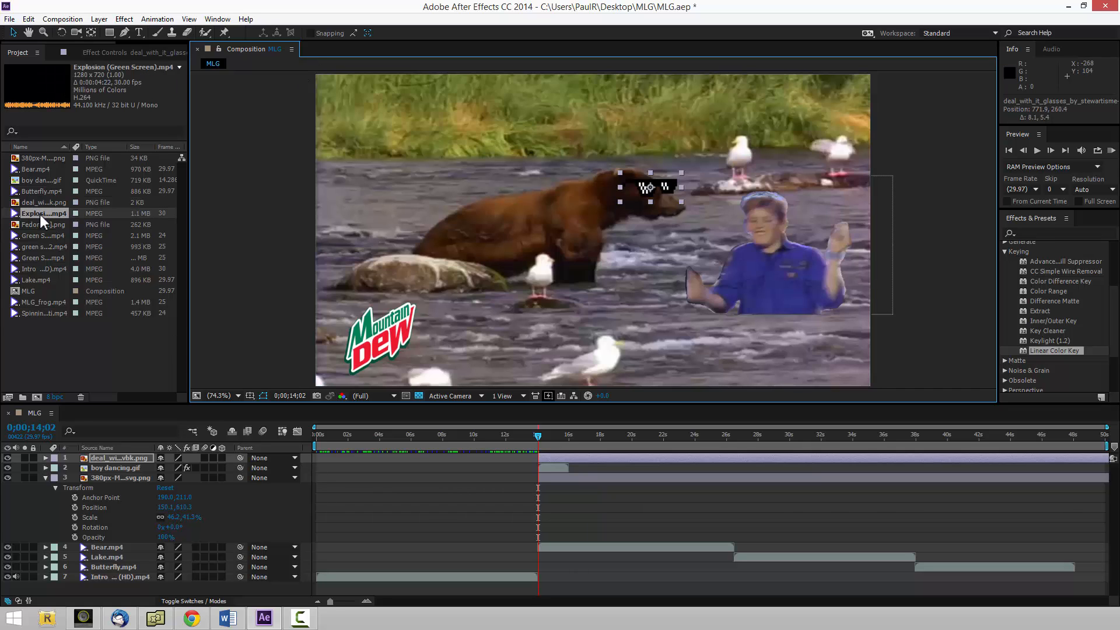
pyautogui.moveTo(41, 215); pyautogui.dragTo(538, 456)
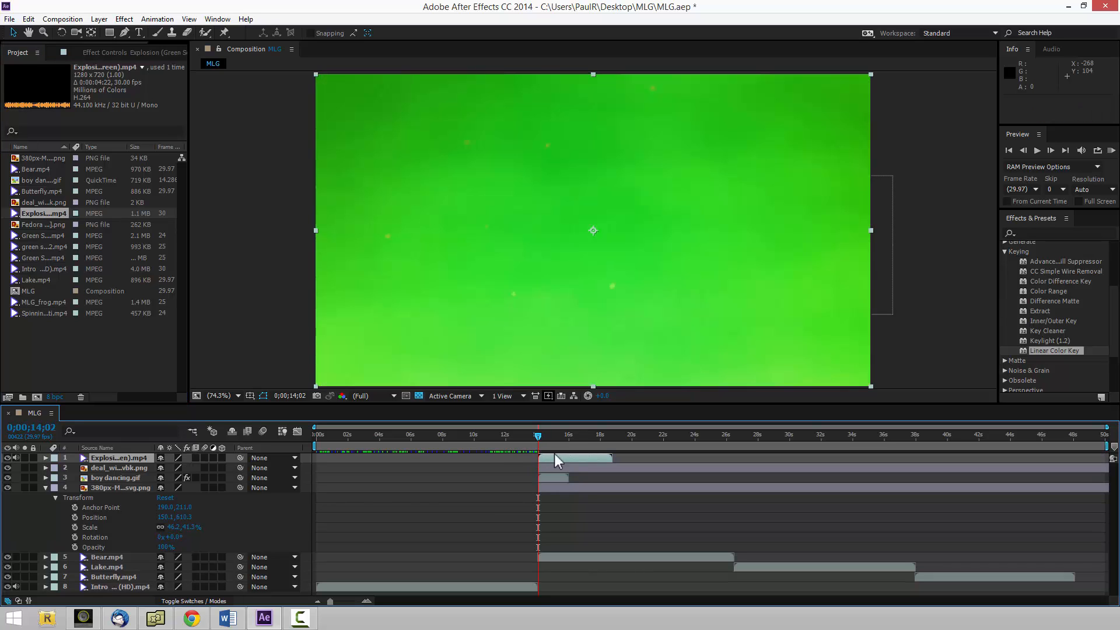
# Apply Keylight (1.2) to the Explosion (Green Screen).mp4 layer and sample its green background as the Screen Colour.
pyautogui.click(563, 457)
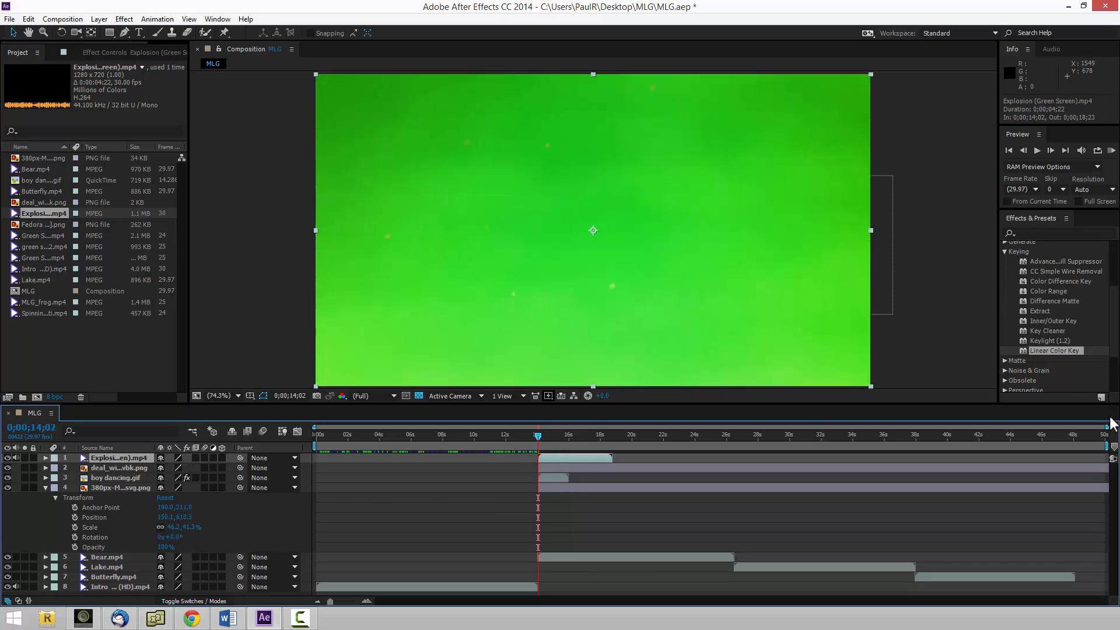
pyautogui.doubleClick(1056, 341)
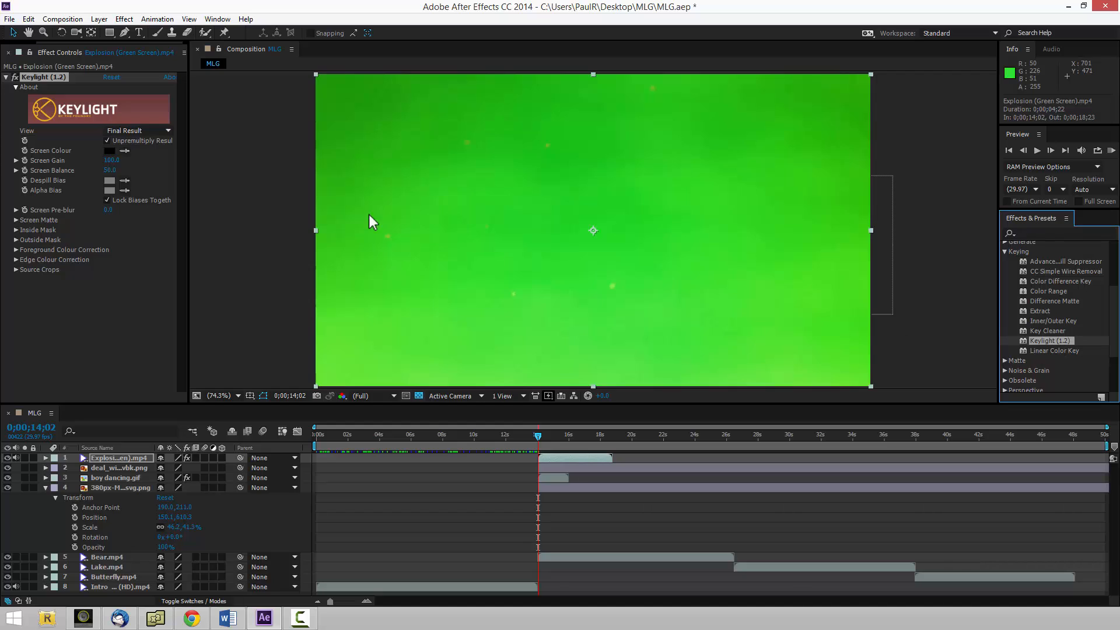
pyautogui.click(124, 151)
pyautogui.click(422, 260)
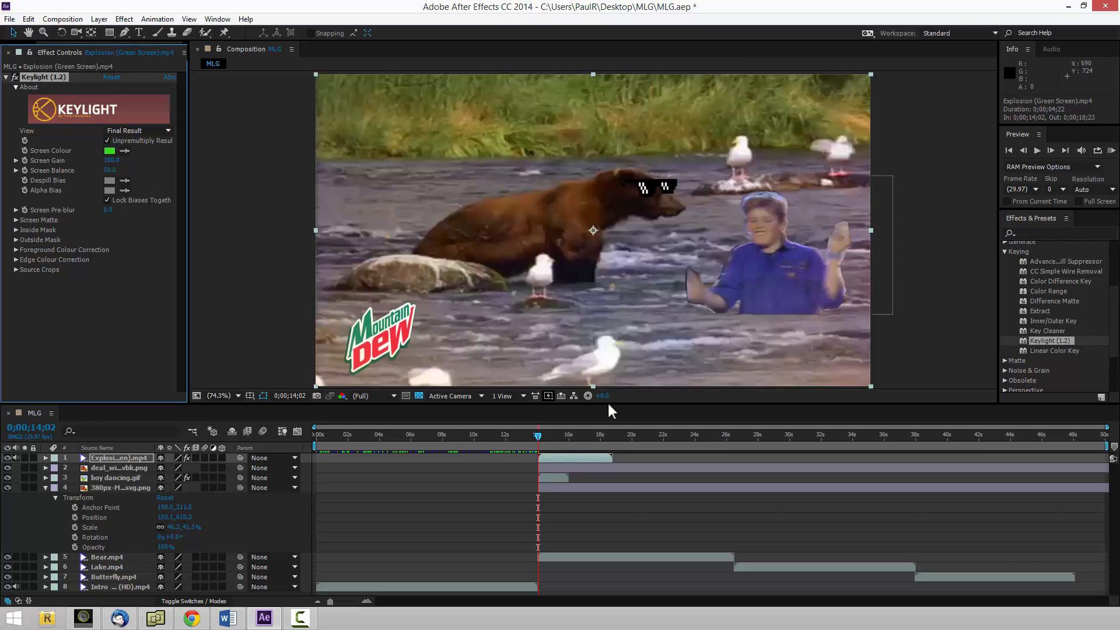
# Add the Fedora image below the glasses layer at 0;00;14;04, shrink it, and place it on the bear's head at about 726, 207.
pyautogui.moveTo(537, 439)
pyautogui.mouseDown()
pyautogui.moveTo(600, 437)
pyautogui.moveTo(538, 440)
pyautogui.mouseUp()
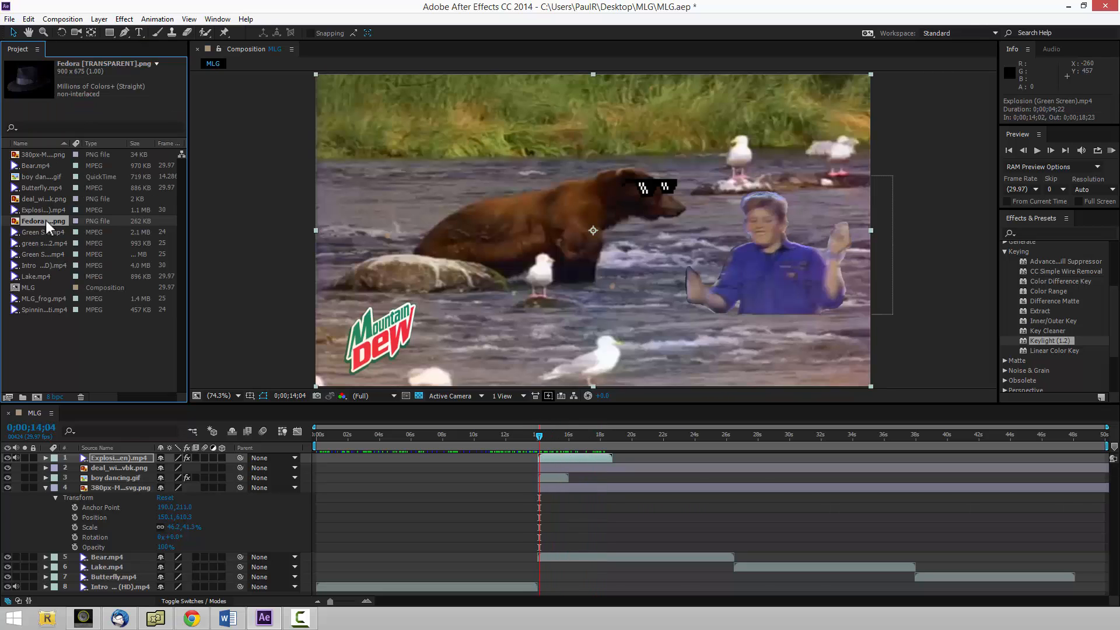
pyautogui.moveTo(45, 222); pyautogui.dragTo(539, 476)
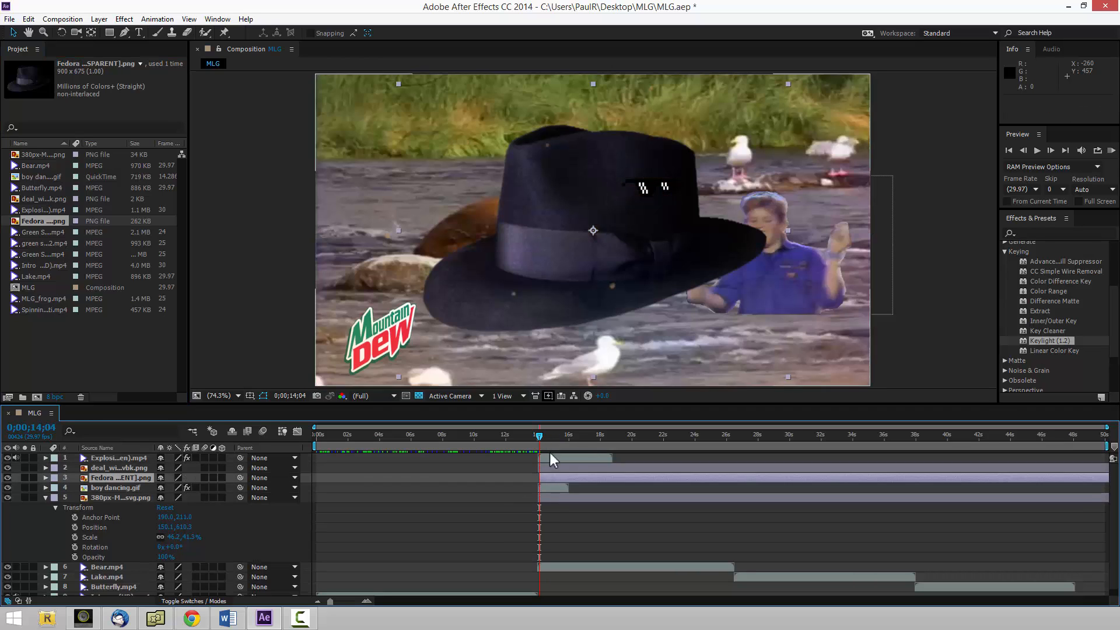
pyautogui.click(621, 246)
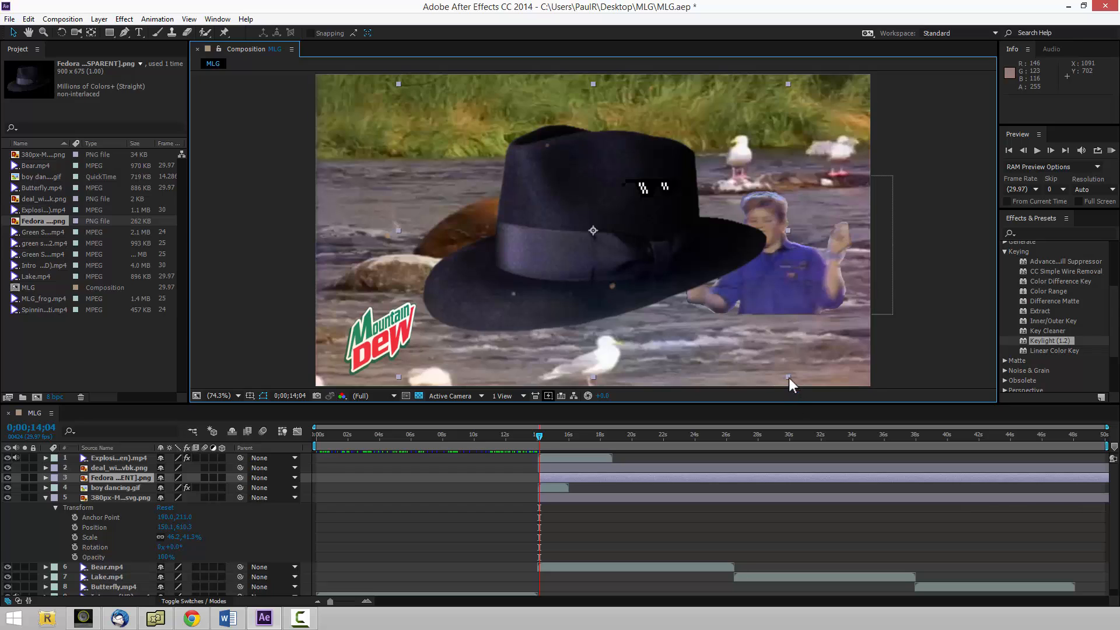
pyautogui.moveTo(787, 379); pyautogui.dragTo(633, 167)
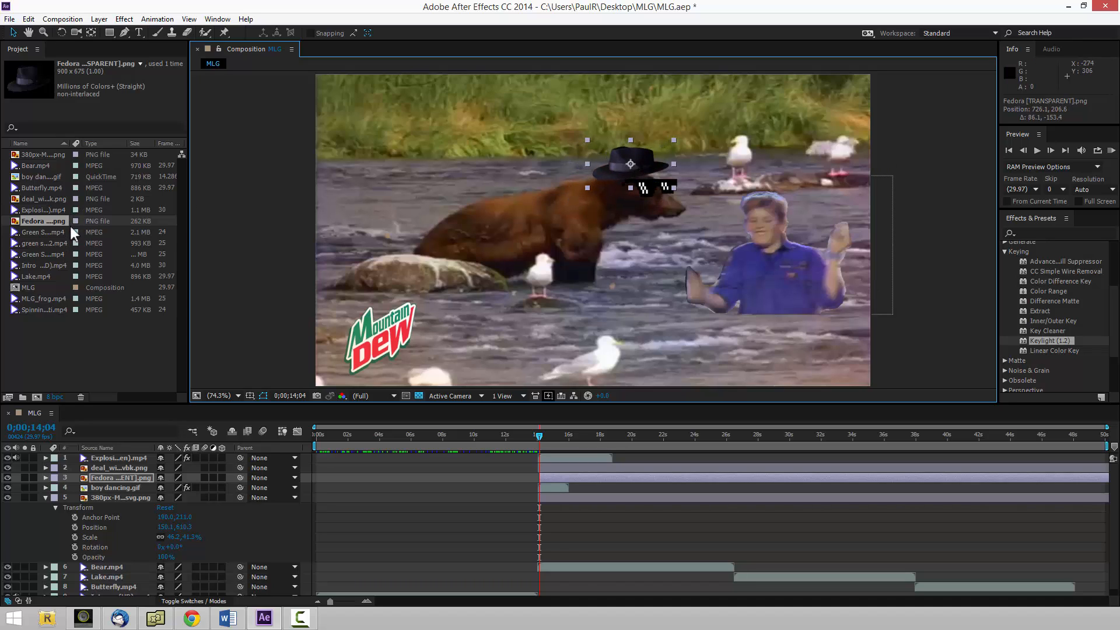
# Add Green Screen Hitmarker Spam.mp4 above all other layers, starting at 0;00;14;04.
pyautogui.click(44, 232)
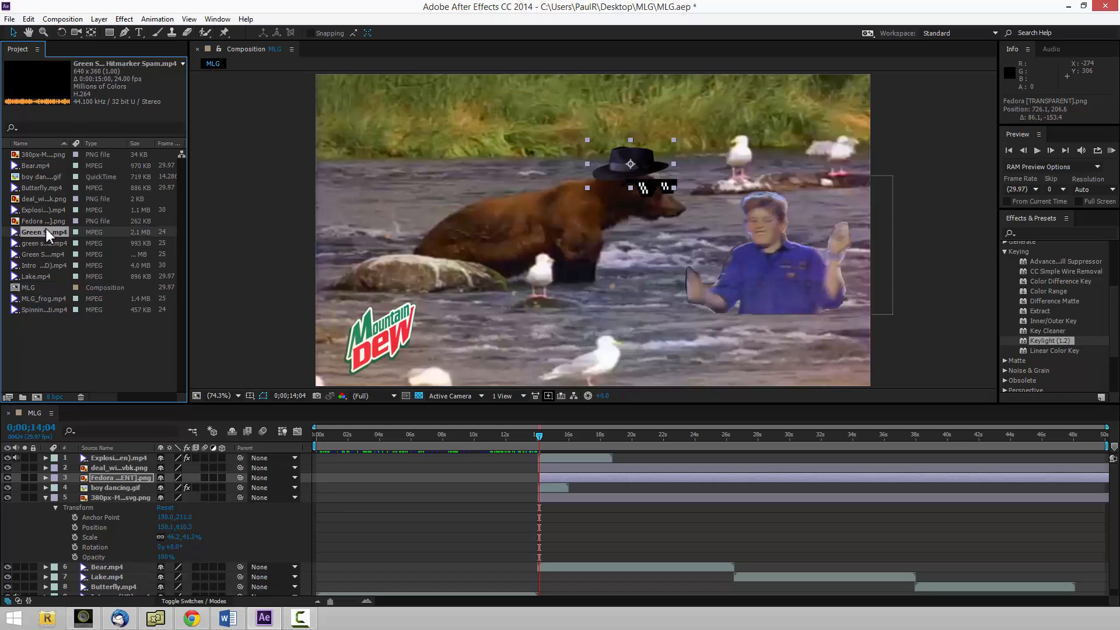
pyautogui.moveTo(188, 227); pyautogui.dragTo(215, 225)
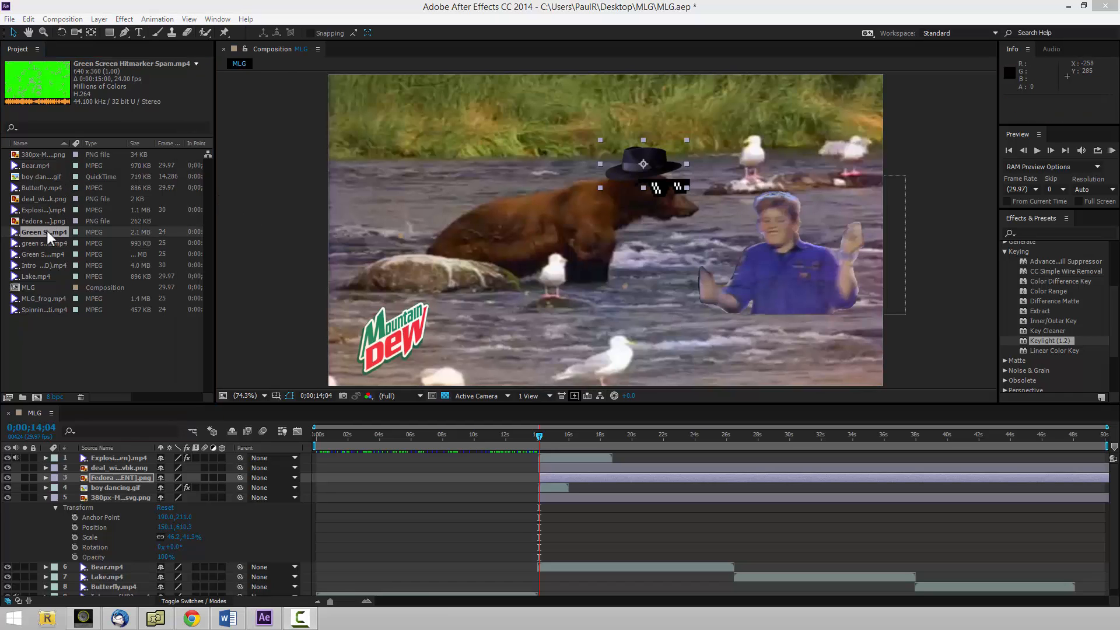
pyautogui.moveTo(48, 230); pyautogui.dragTo(543, 453)
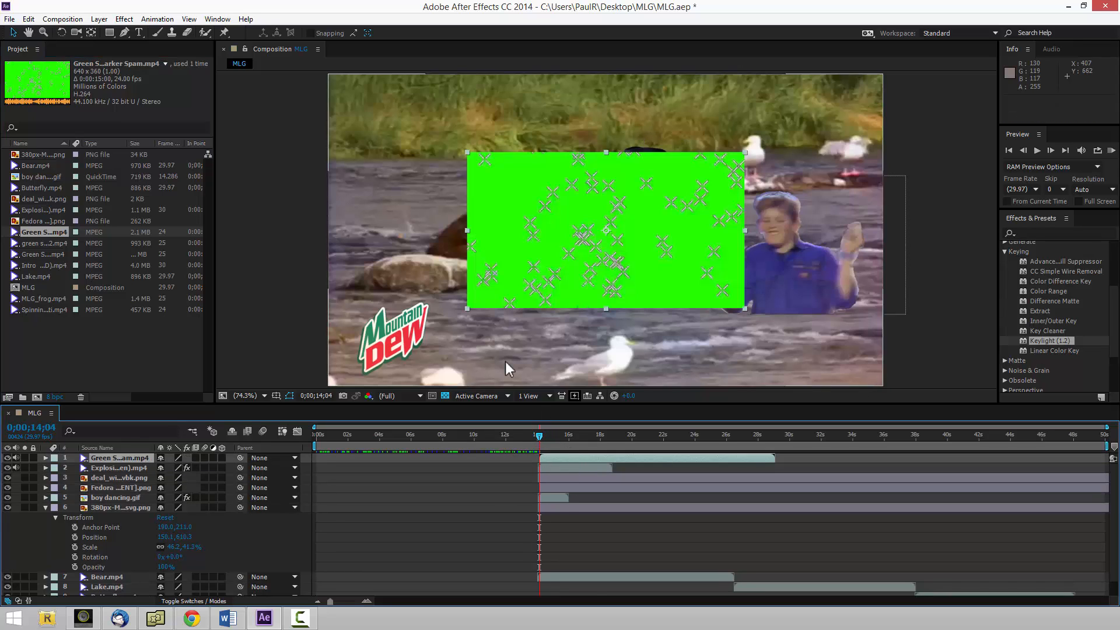
# Apply Keylight (1.2) to the hitmarker layer and sample its green background as the Screen Colour.
pyautogui.click(1051, 341)
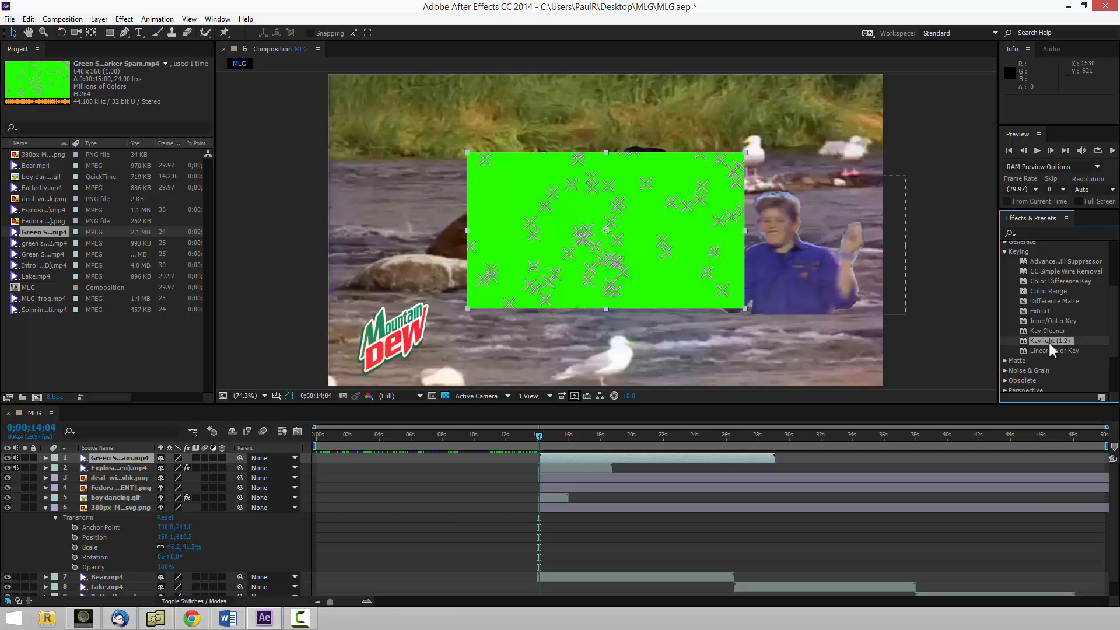
pyautogui.moveTo(1048, 340); pyautogui.dragTo(577, 234)
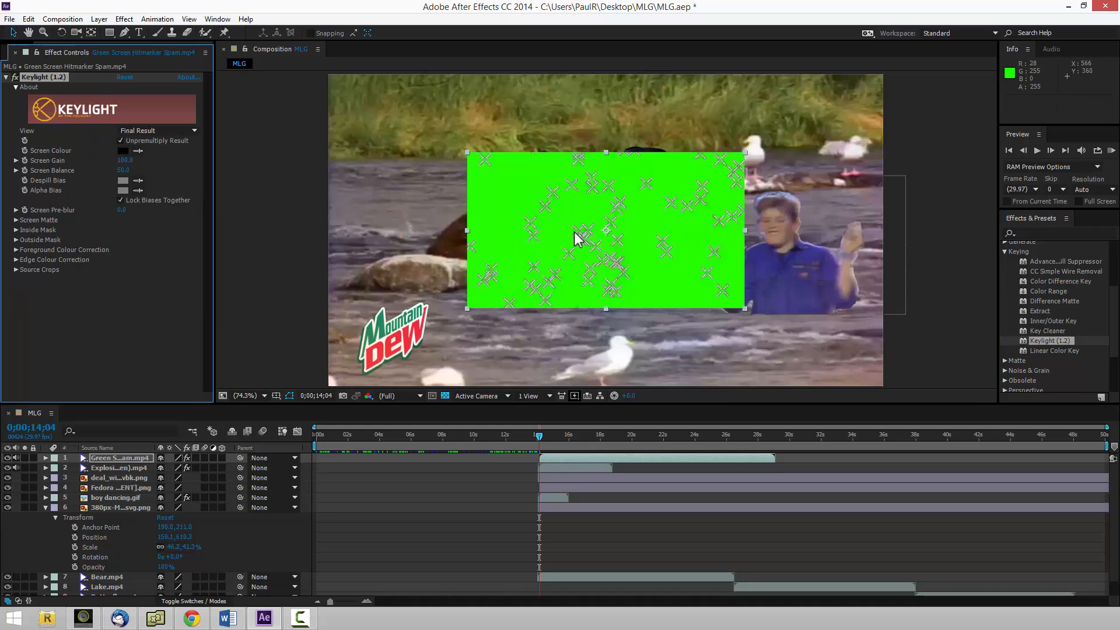
pyautogui.click(138, 150)
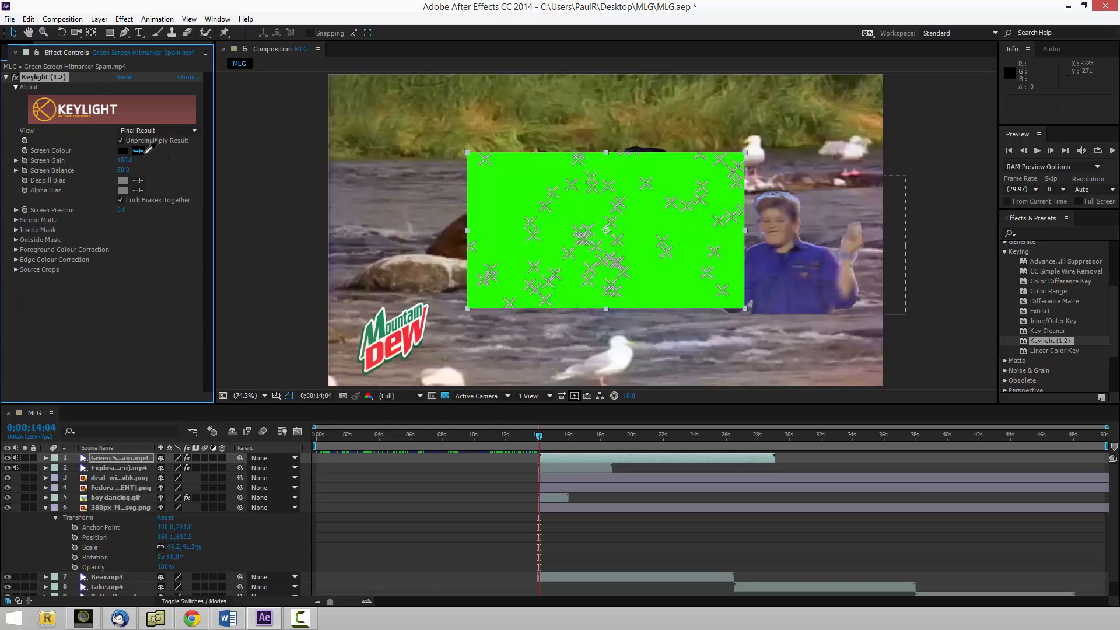
pyautogui.click(502, 210)
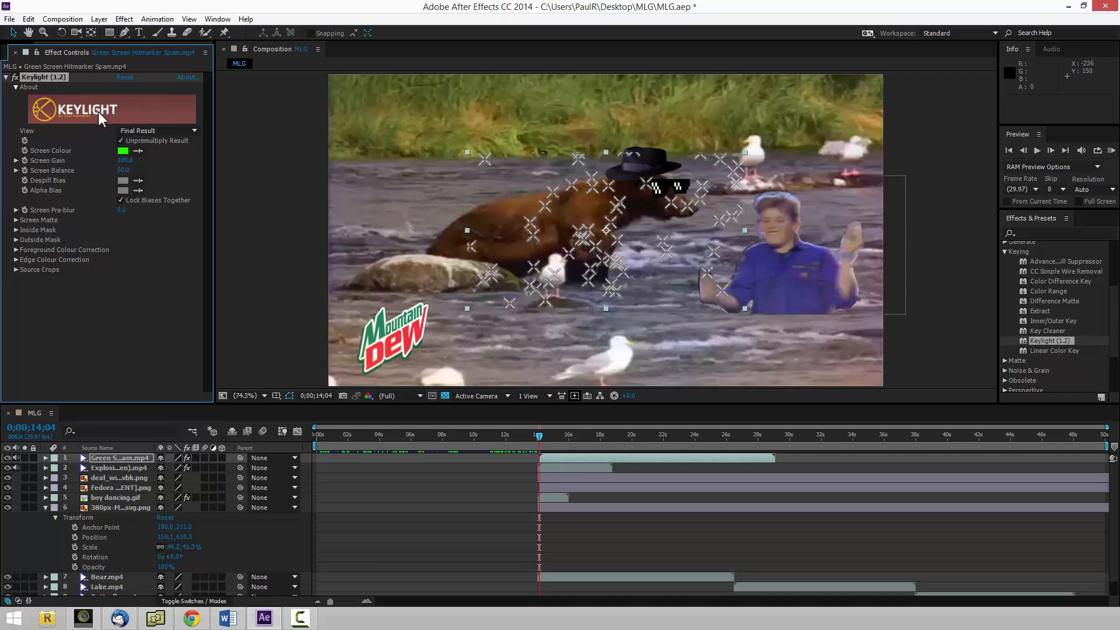
# Preview green screen intervention quickscoping mw2.mp4 and add it above all other layers, starting at 0;00;14;04.
pyautogui.click(15, 51)
pyautogui.click(47, 243)
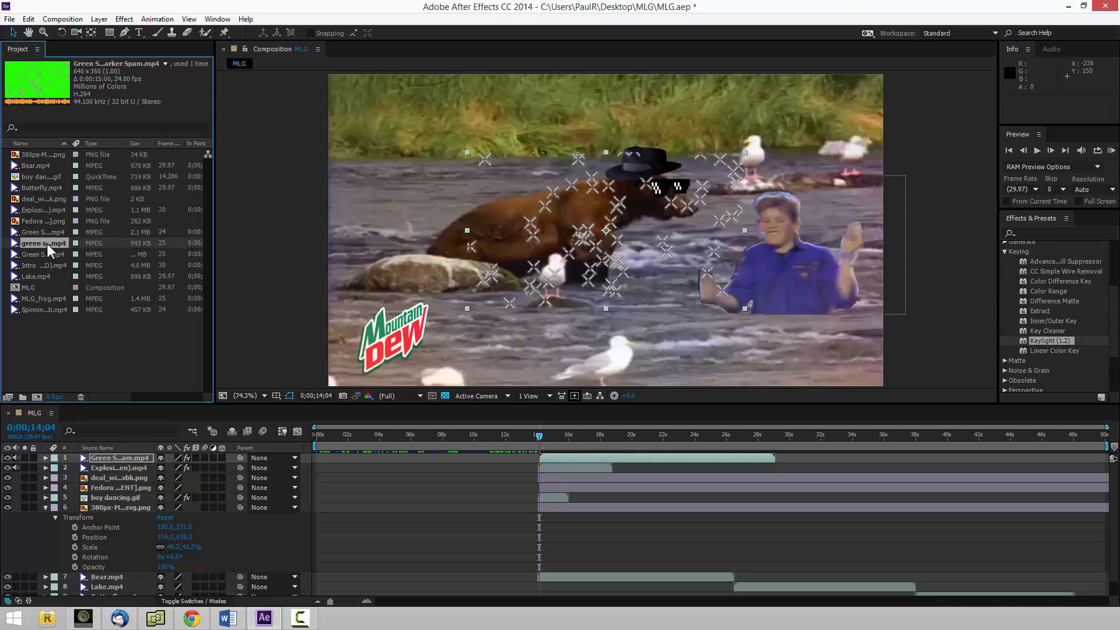
pyautogui.doubleClick(46, 243)
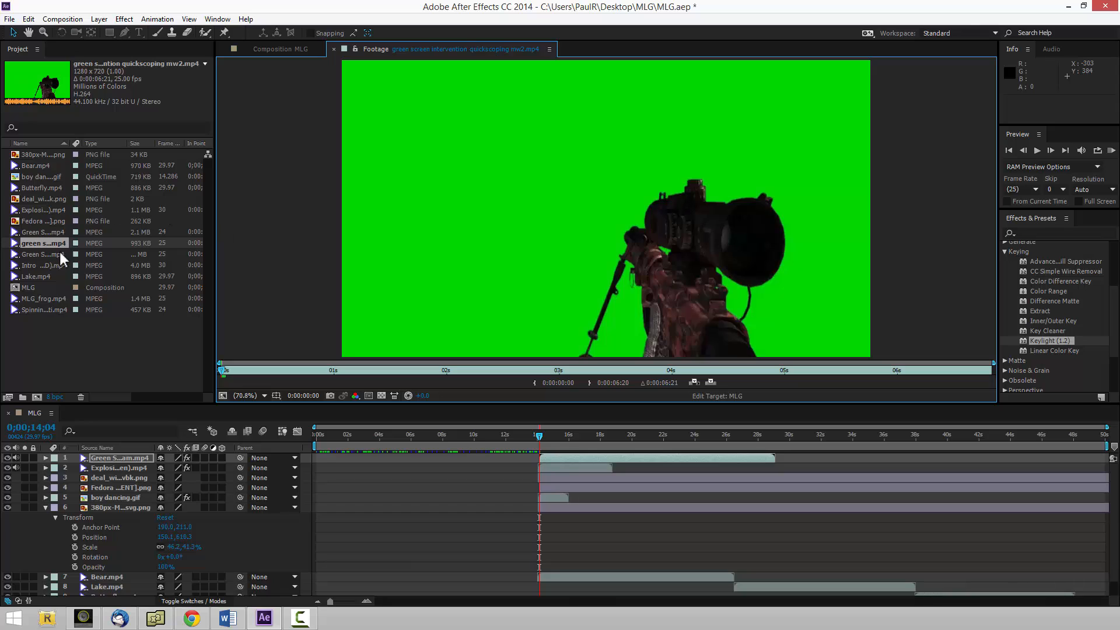
pyautogui.moveTo(51, 243); pyautogui.dragTo(539, 456)
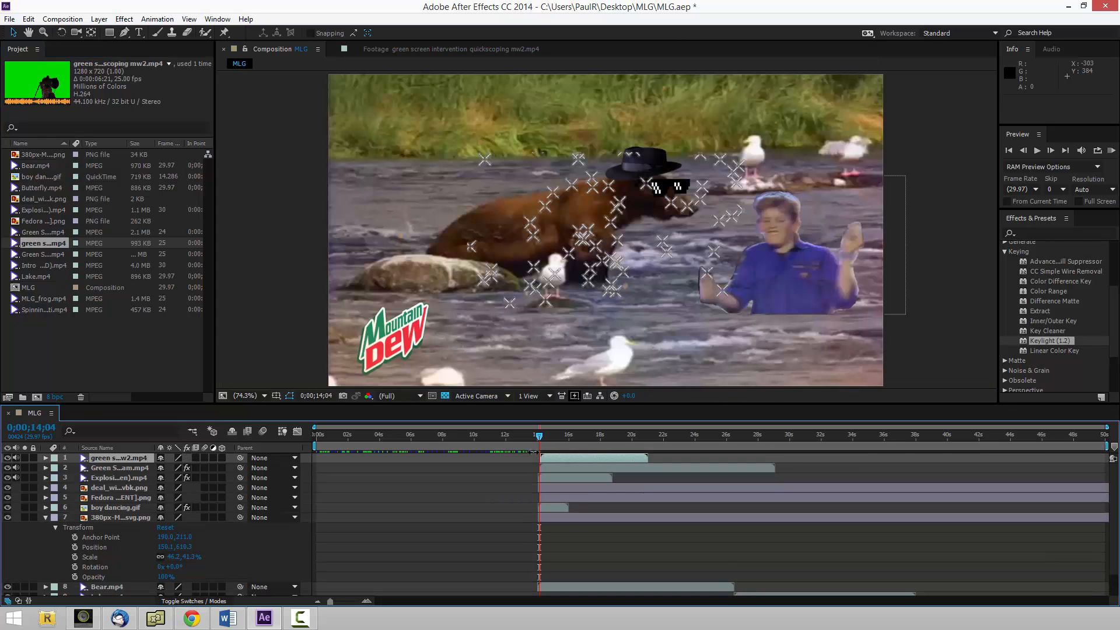
# Try adding the green-screen PSY Gangnam Style clip above all other layers at 0;00;14;04.
pyautogui.click(41, 255)
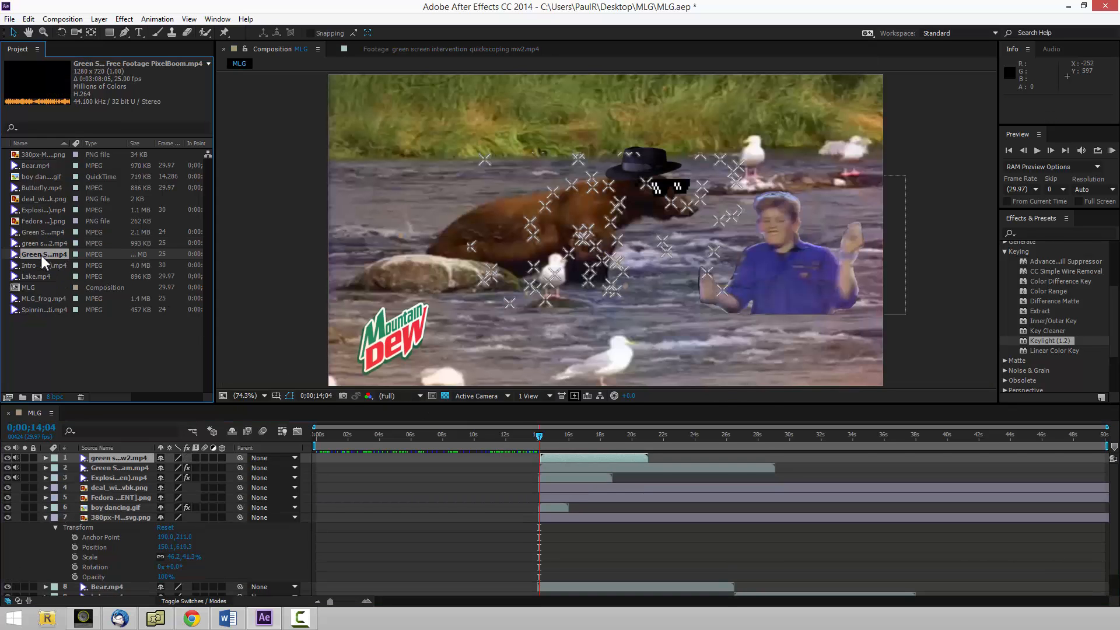
pyautogui.doubleClick(41, 254)
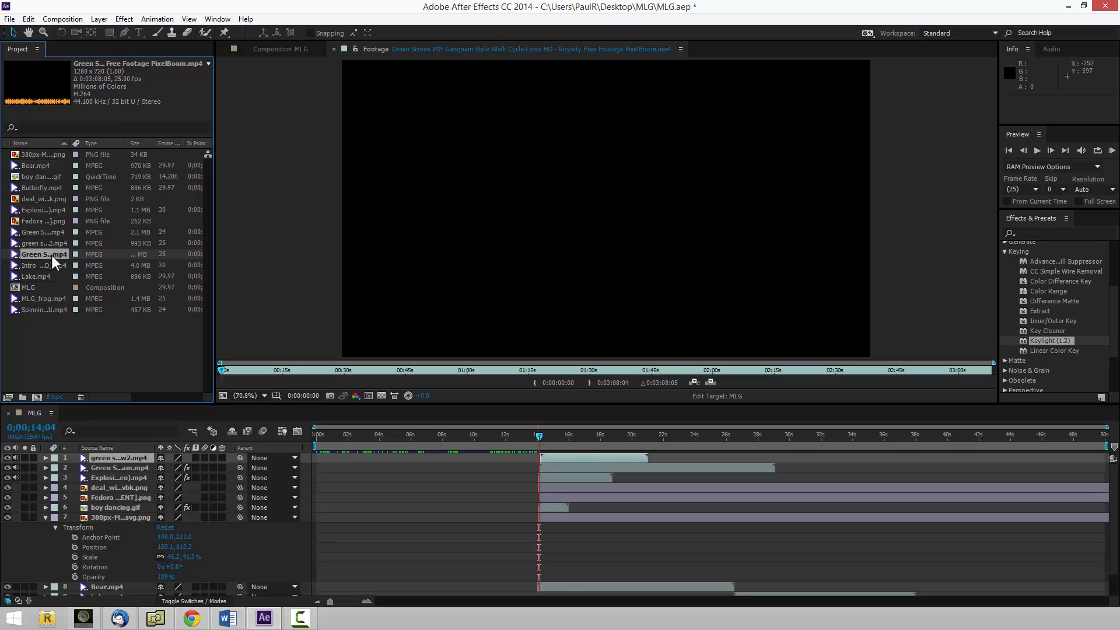
pyautogui.moveTo(49, 257); pyautogui.dragTo(543, 454)
# Add MLG_frog.mp4 and Spinning Illuminati.mp4 above the quickscoping layer, both starting at 0;00;14;04.
pyautogui.moveTo(49, 297); pyautogui.dragTo(561, 464)
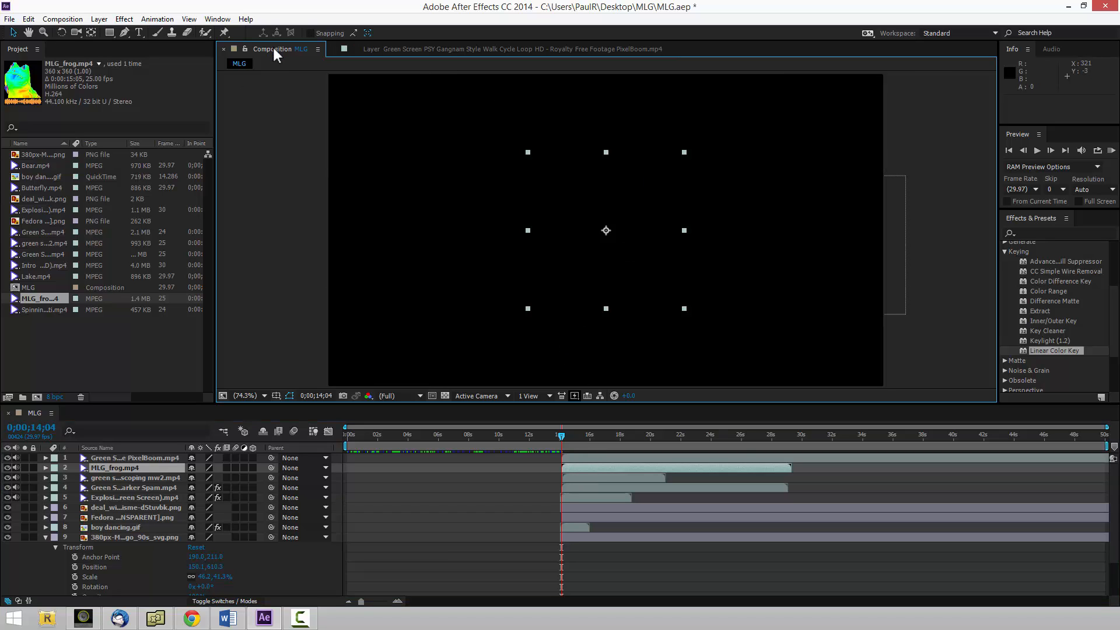
pyautogui.click(39, 309)
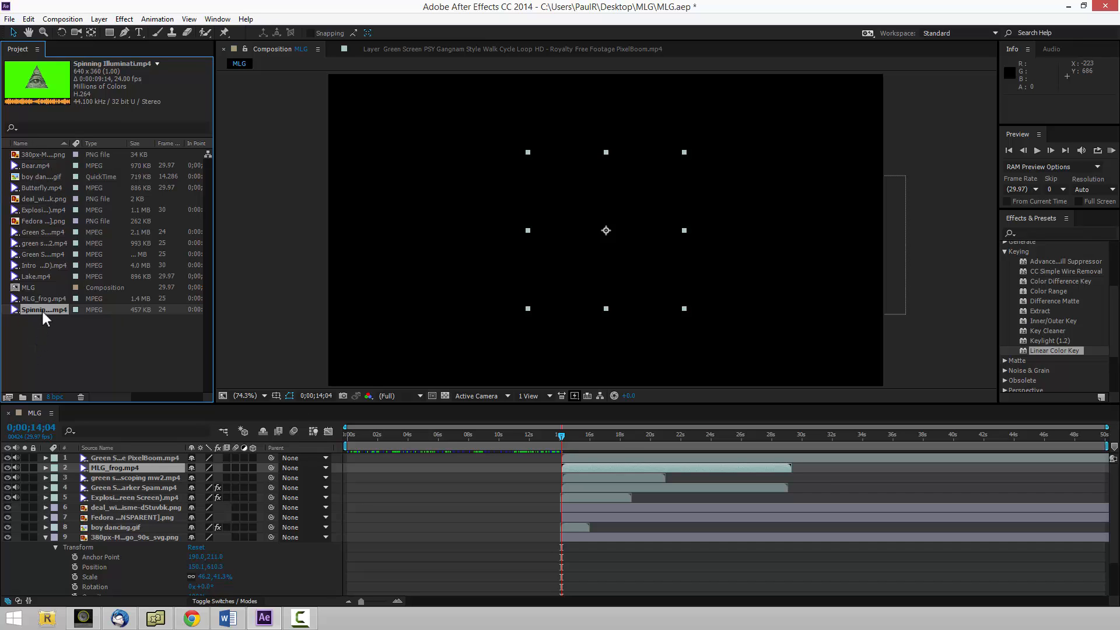
pyautogui.moveTo(40, 309); pyautogui.dragTo(561, 460)
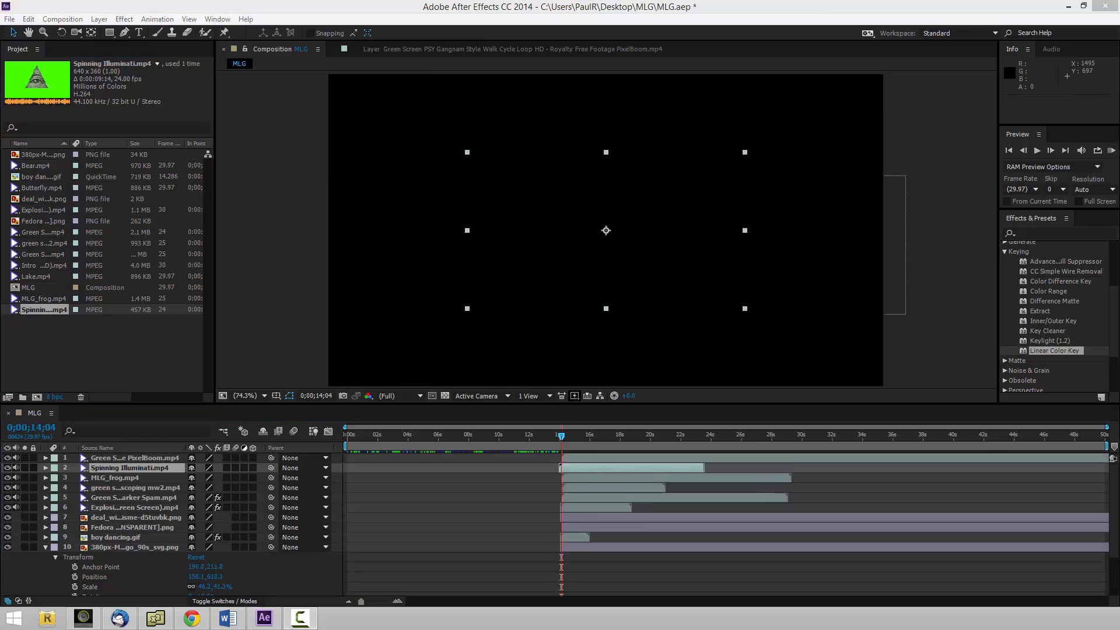
# Apply Keylight (1.2) to the Spinning Illuminati.mp4 layer and sample its green background as the Screen Colour.
pyautogui.moveTo(1051, 340); pyautogui.dragTo(629, 271)
pyautogui.click(139, 150)
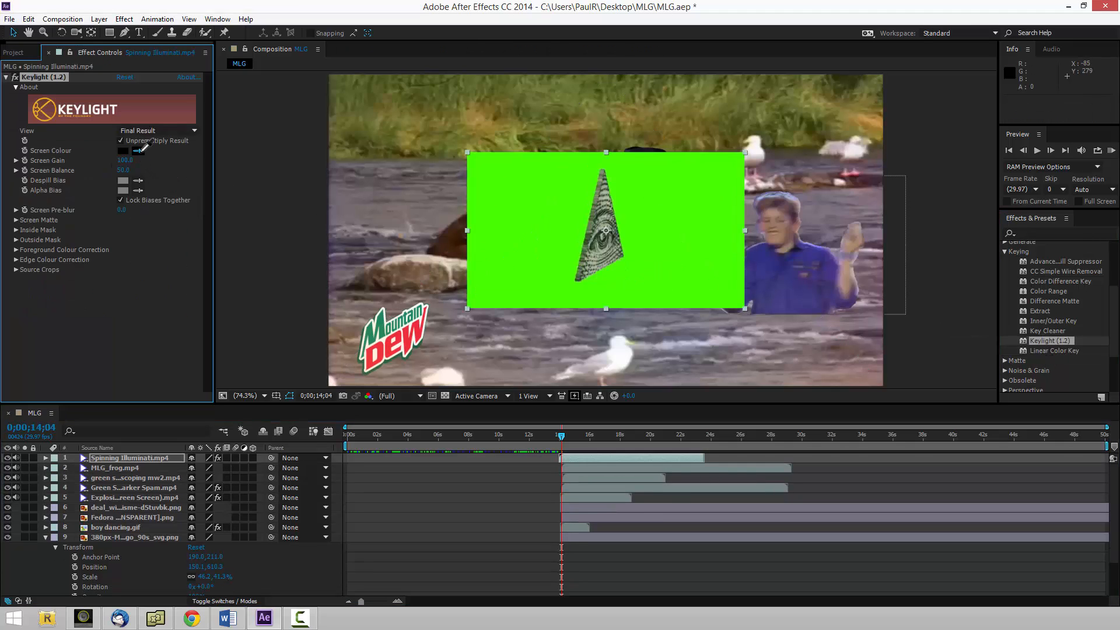
pyautogui.click(530, 243)
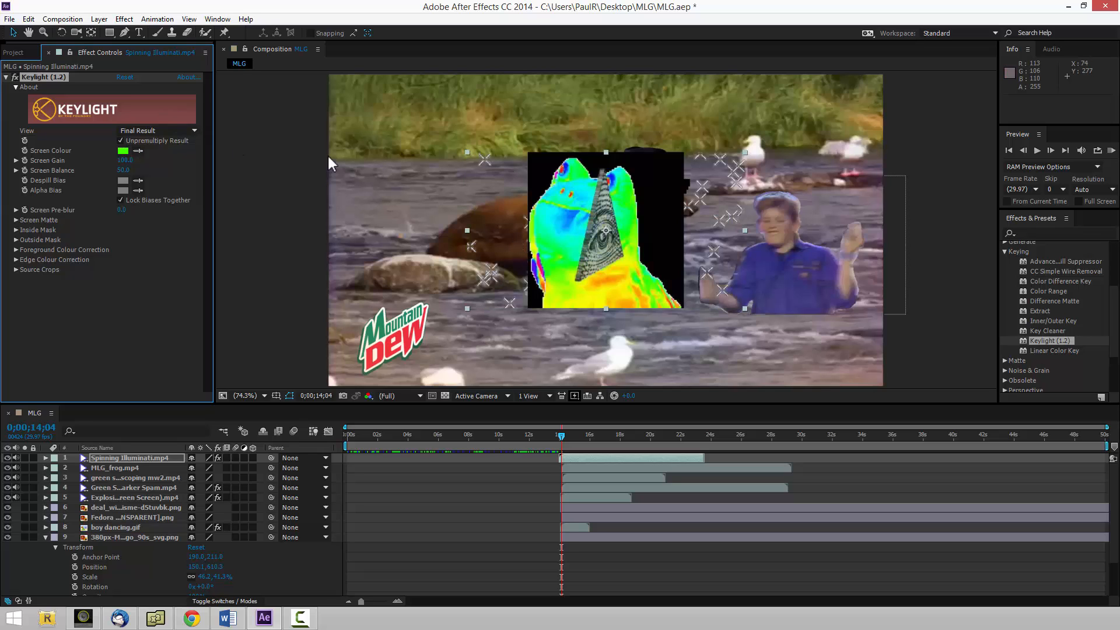
# Apply Linear Color Key to the MLG_frog.mp4 layer with its black background as Key Color, and check the result against the transparency grid.
pyautogui.click(666, 219)
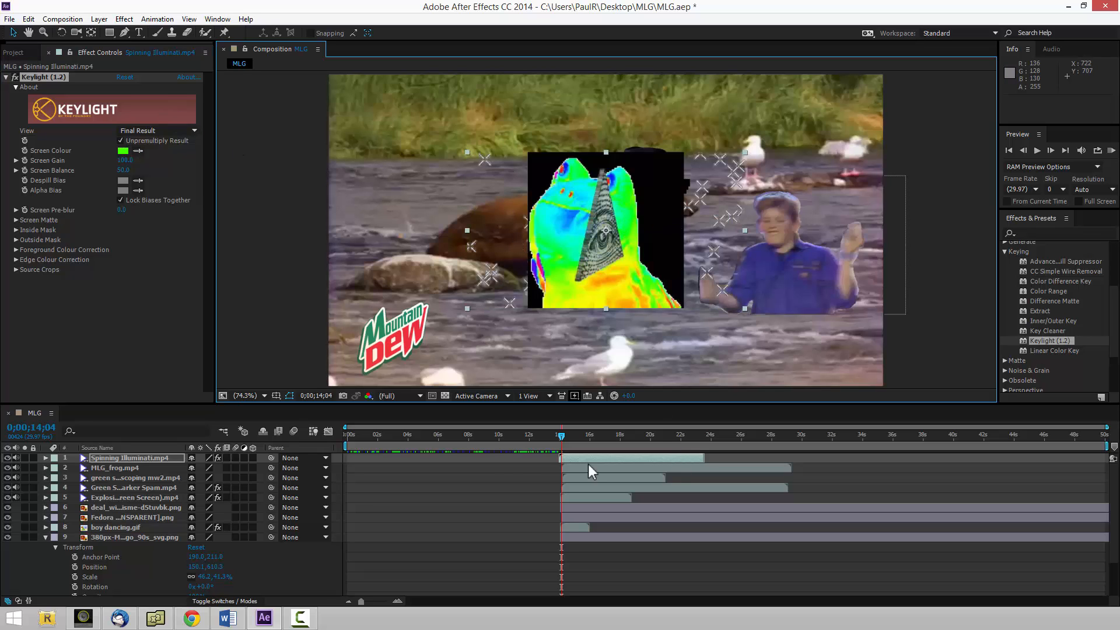
pyautogui.doubleClick(665, 469)
pyautogui.click(1052, 350)
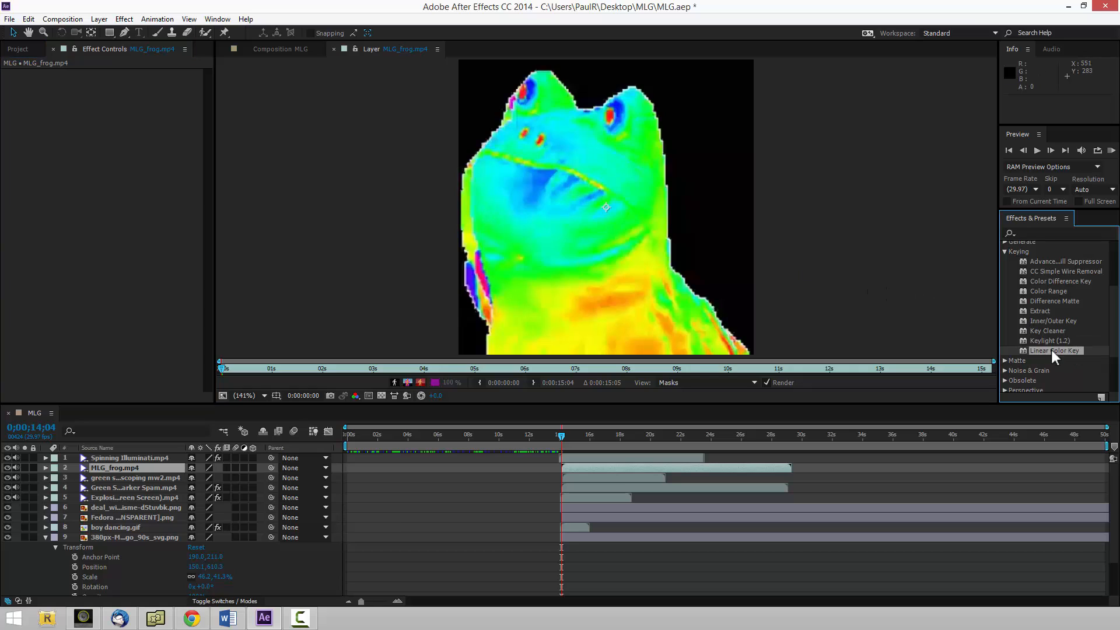
pyautogui.moveTo(1037, 345); pyautogui.dragTo(688, 251)
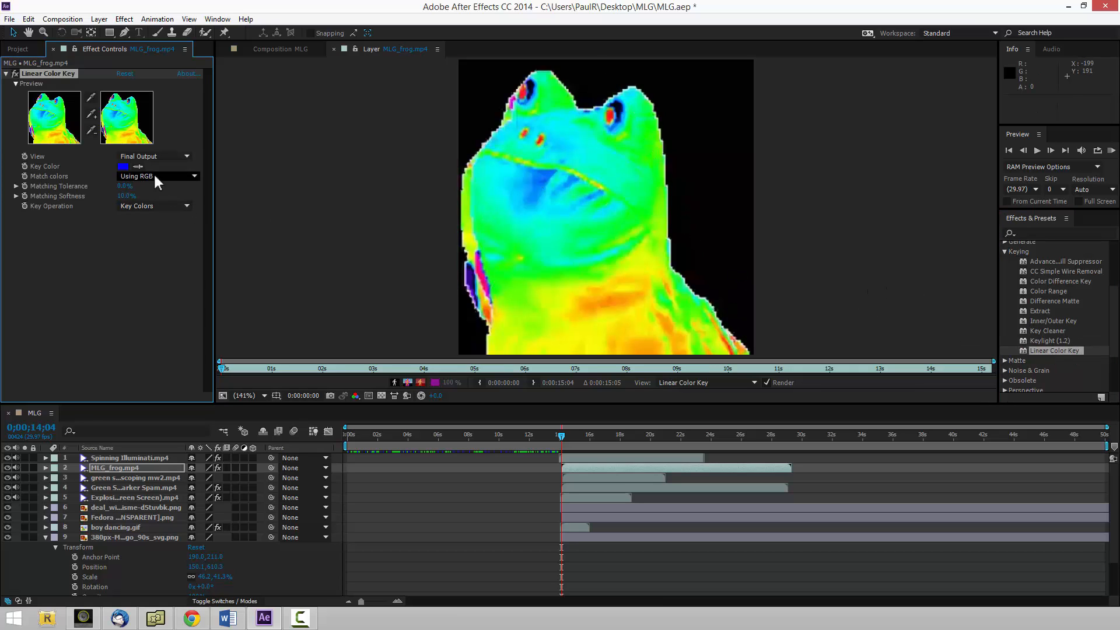
pyautogui.click(139, 166)
pyautogui.click(481, 103)
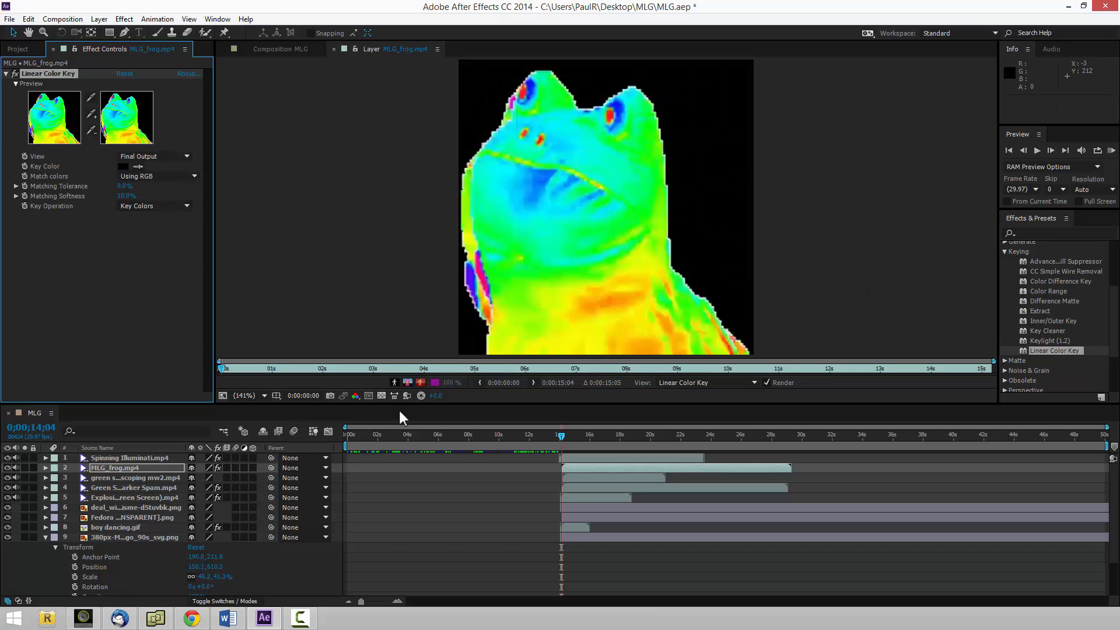
pyautogui.click(381, 395)
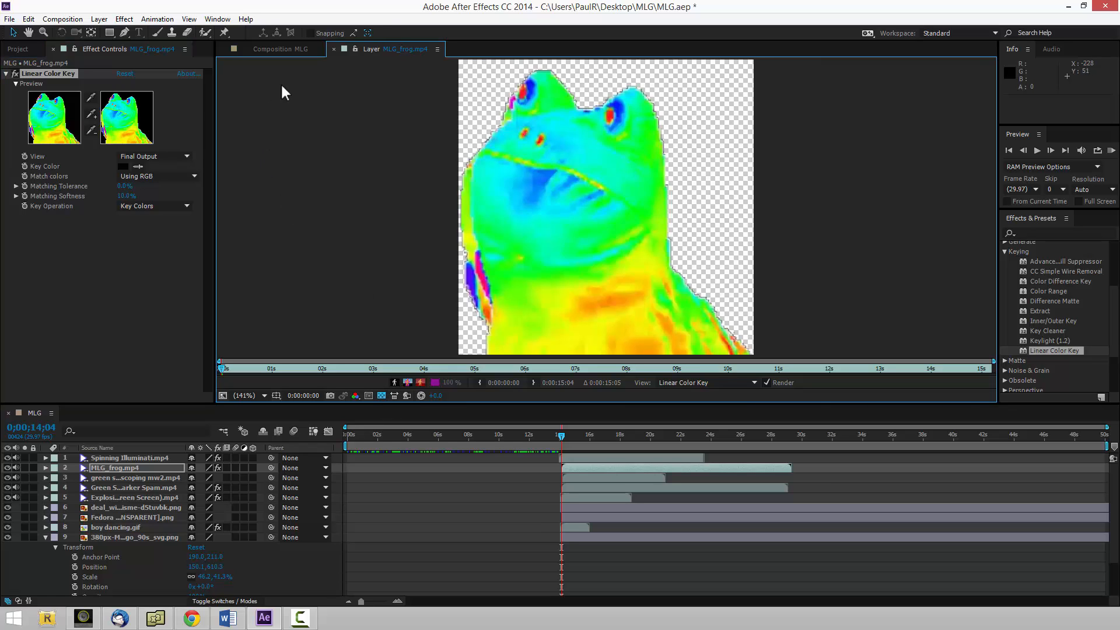
pyautogui.click(278, 47)
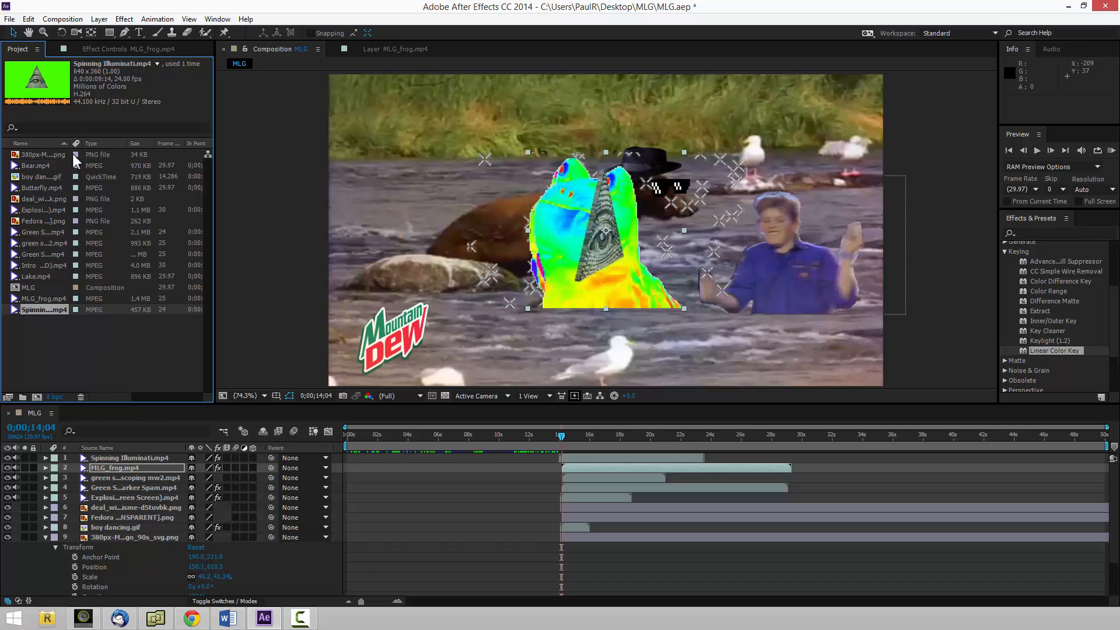
# Trim the PSY Gangnam Style footage to 0:00:49:14–0:00:53:21 and add it beneath Spinning Illuminati.mp4, starting near 0;00;14;04.
pyautogui.moveTo(71, 142); pyautogui.dragTo(199, 143)
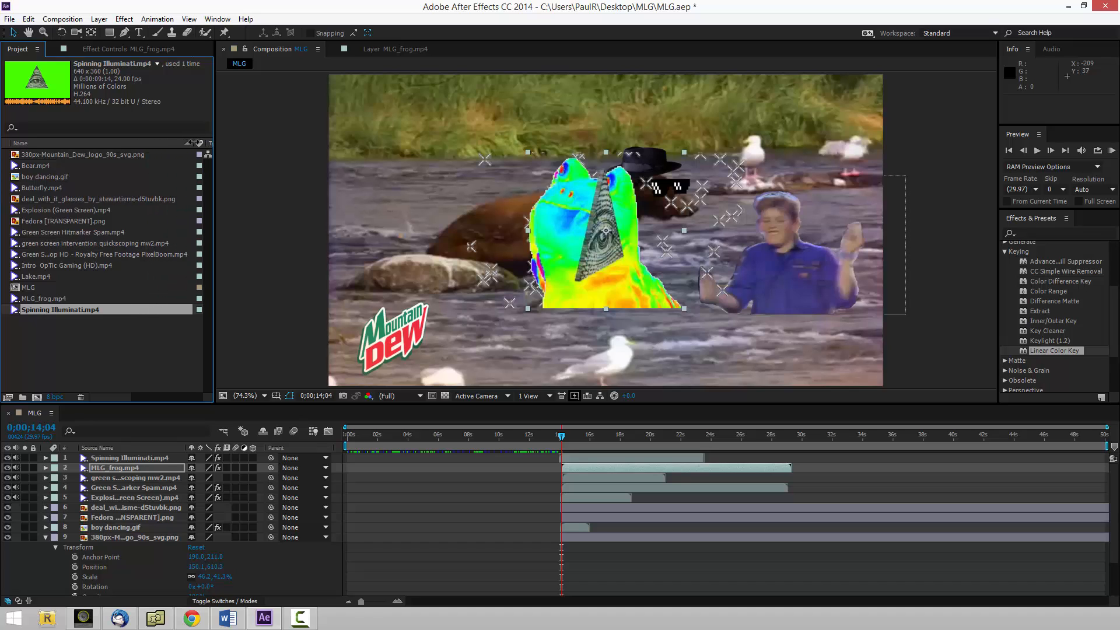
pyautogui.click(114, 254)
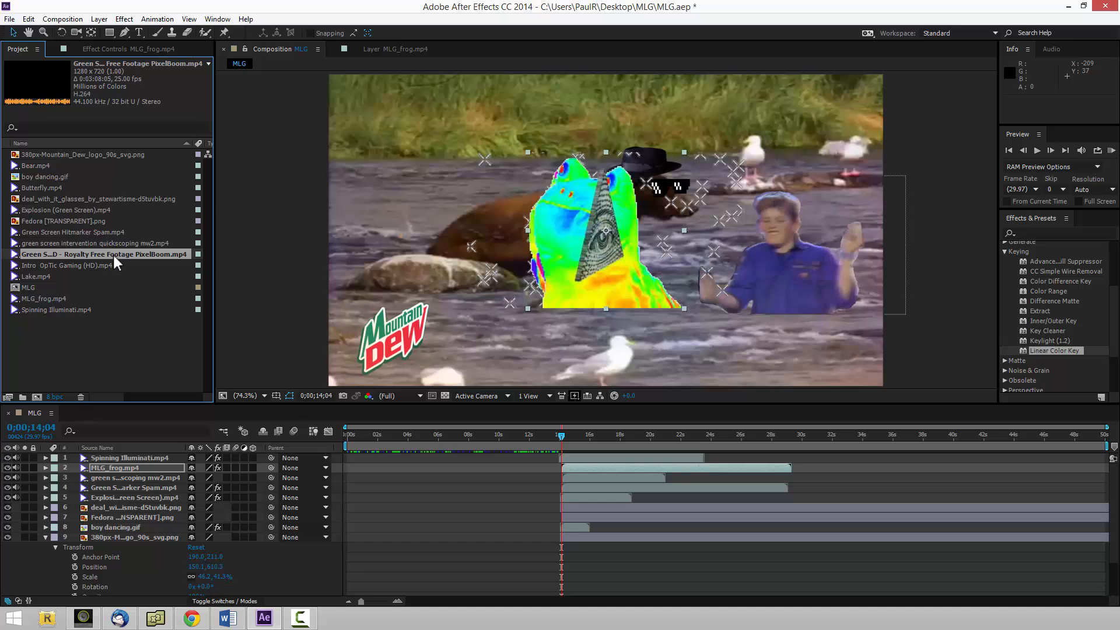
pyautogui.doubleClick(113, 254)
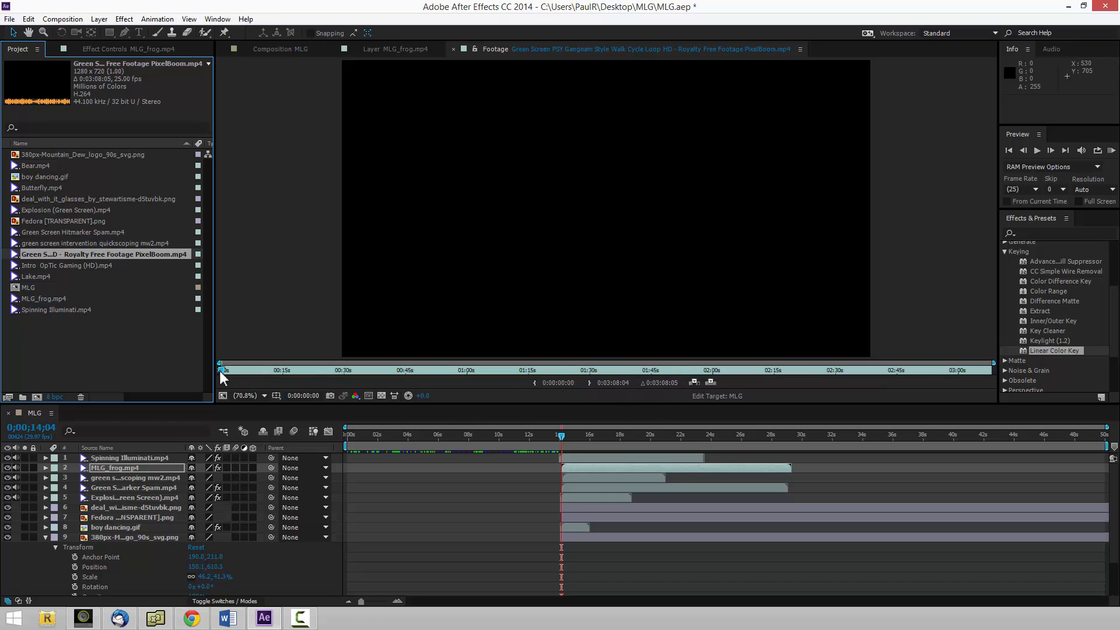
pyautogui.moveTo(220, 370); pyautogui.dragTo(422, 372)
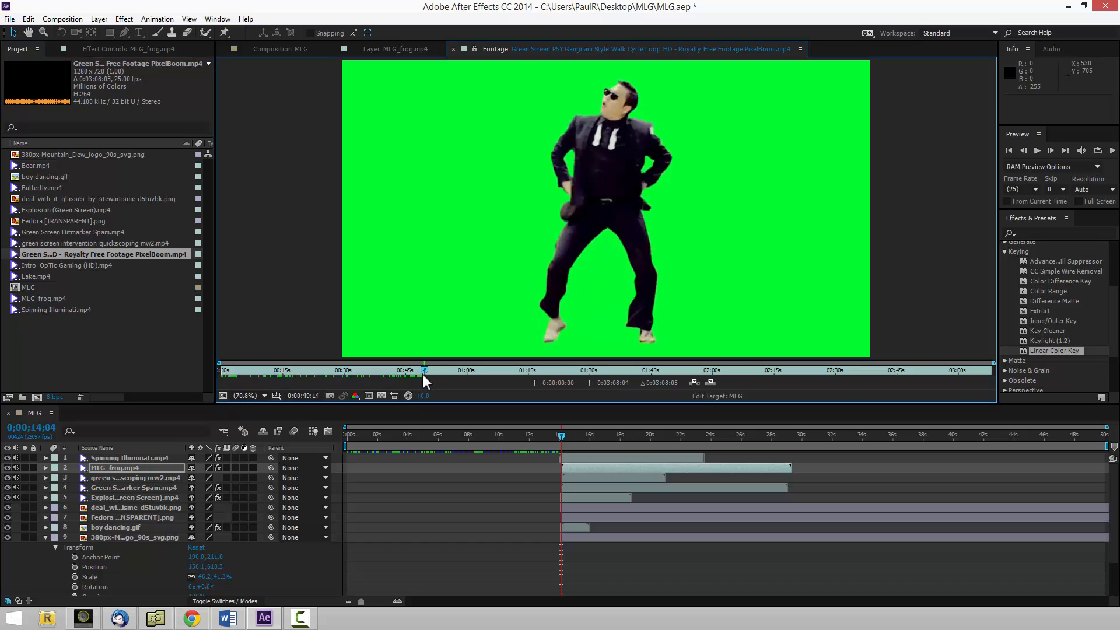
pyautogui.click(534, 382)
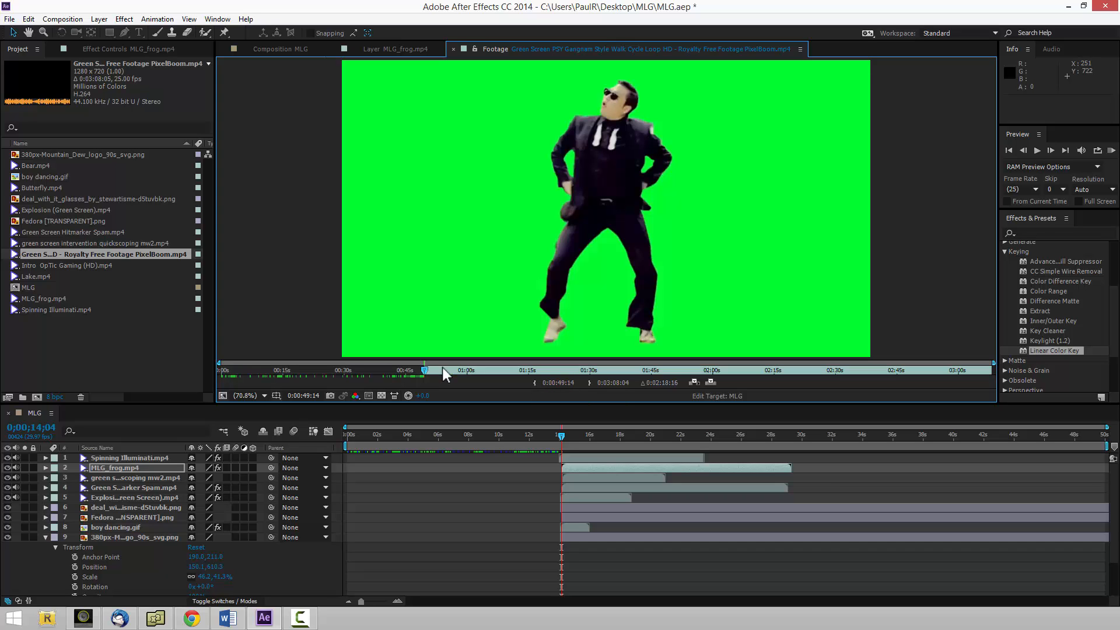
pyautogui.moveTo(425, 371)
pyautogui.mouseDown()
pyautogui.moveTo(456, 372)
pyautogui.moveTo(442, 370)
pyautogui.mouseUp()
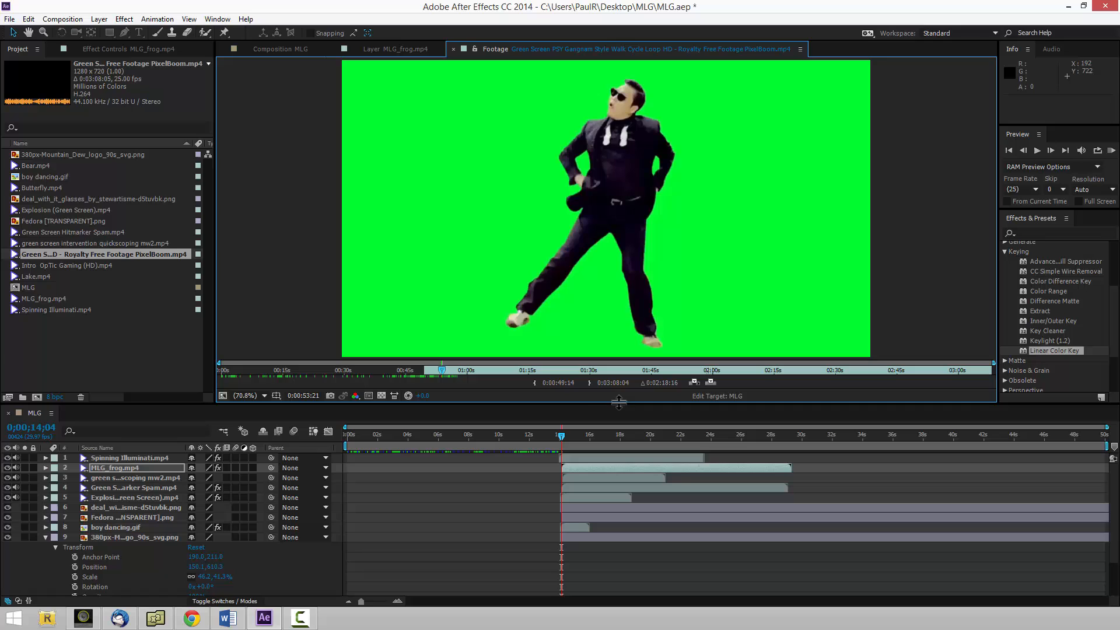
pyautogui.click(589, 382)
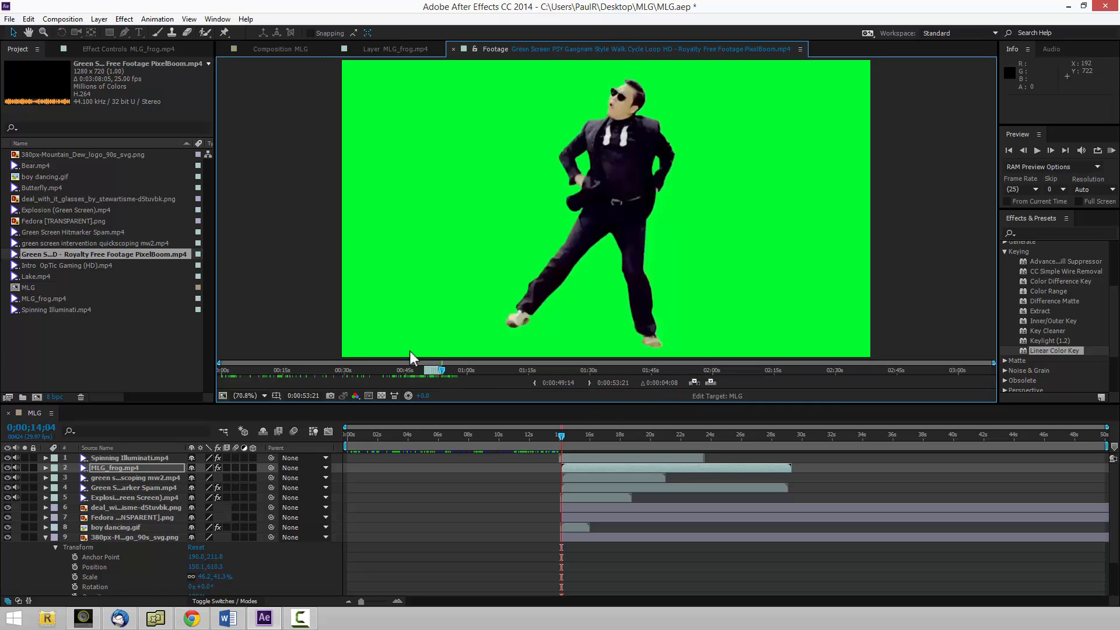
pyautogui.moveTo(132, 253); pyautogui.dragTo(562, 456)
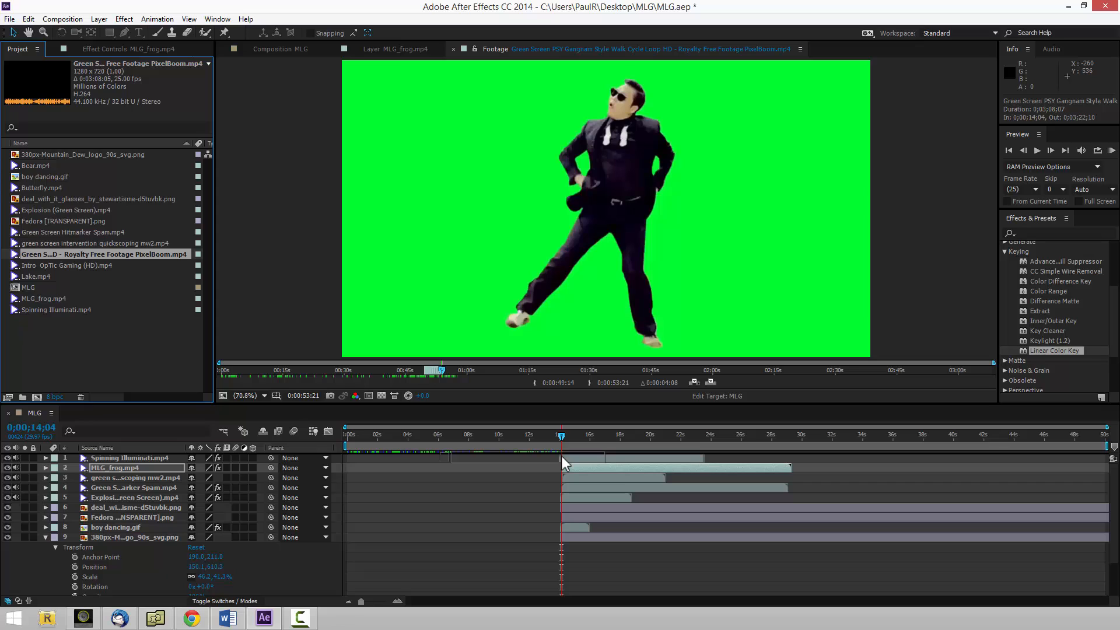
pyautogui.moveTo(561, 456)
pyautogui.mouseDown()
pyautogui.moveTo(537, 433)
pyautogui.moveTo(565, 462)
pyautogui.moveTo(573, 439)
pyautogui.mouseUp()
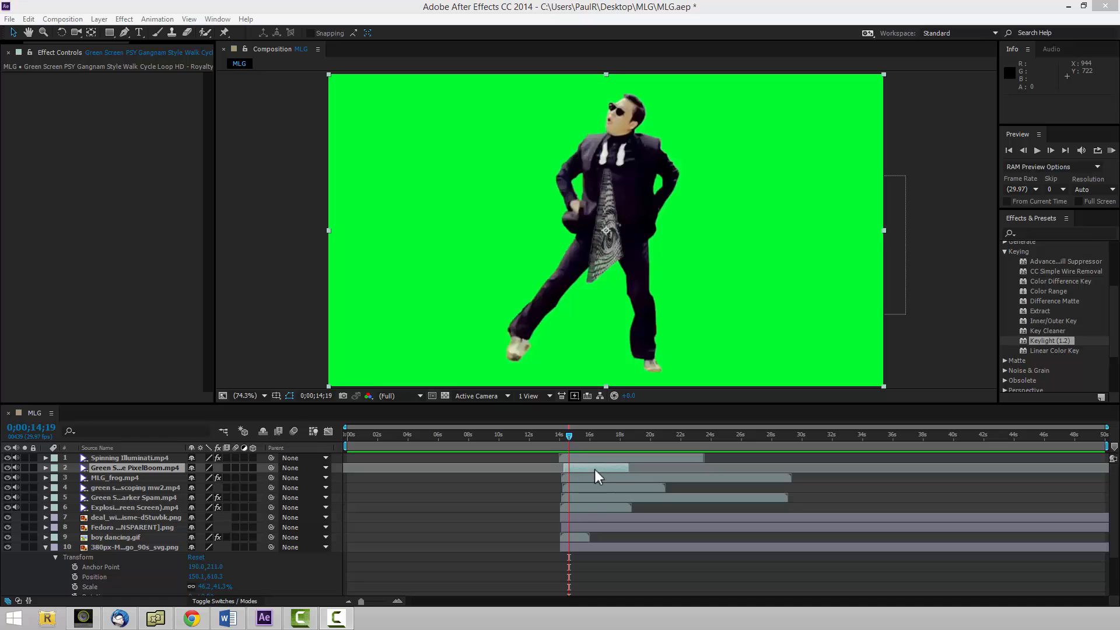
# Apply Keylight (1.2) to the PSY Gangnam Style layer and sample its green background as the Screen Colour.
pyautogui.doubleClick(596, 468)
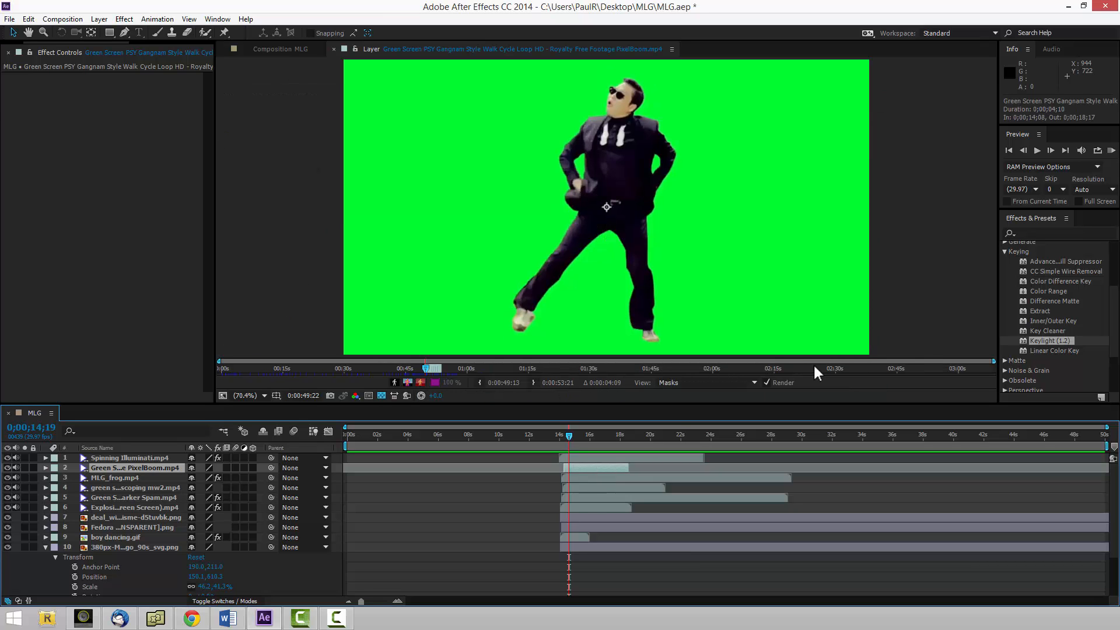
pyautogui.moveTo(1061, 341); pyautogui.dragTo(584, 203)
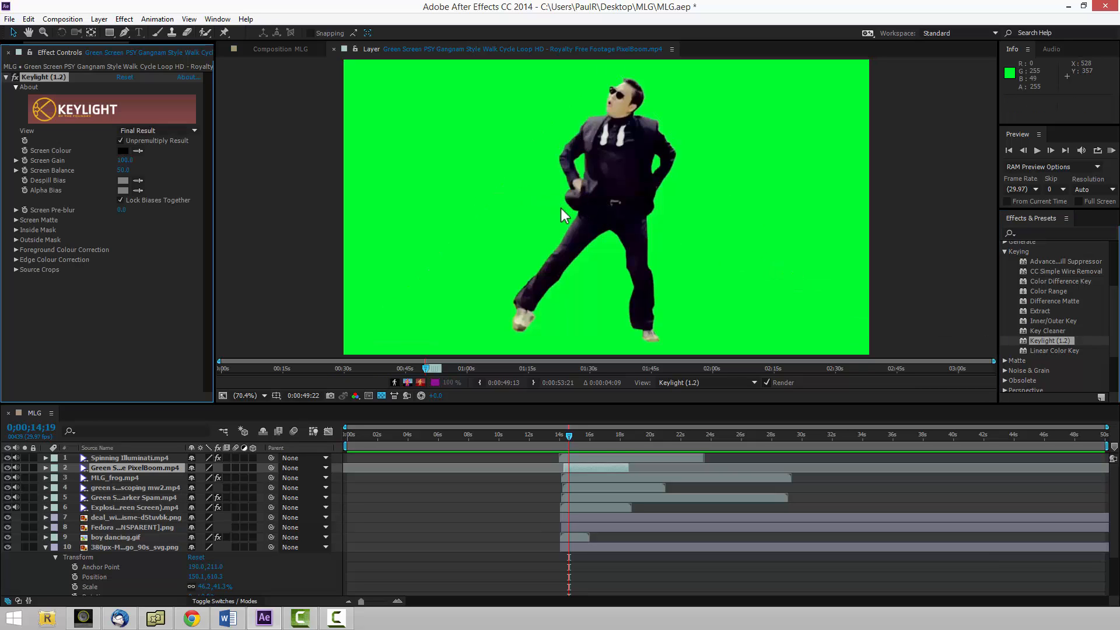
pyautogui.click(138, 151)
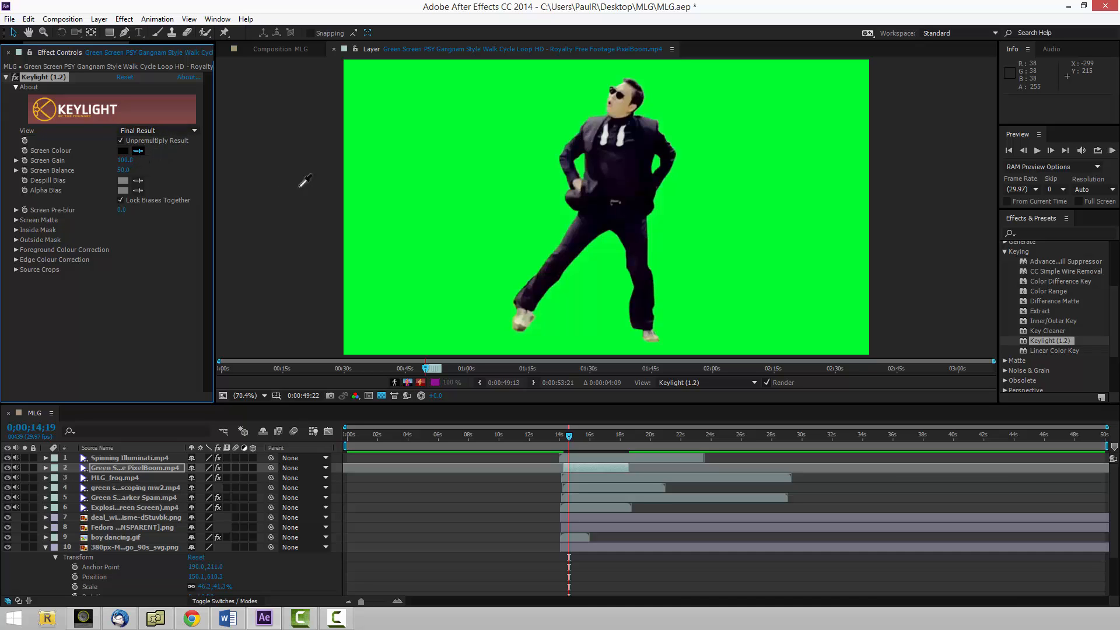
pyautogui.click(446, 195)
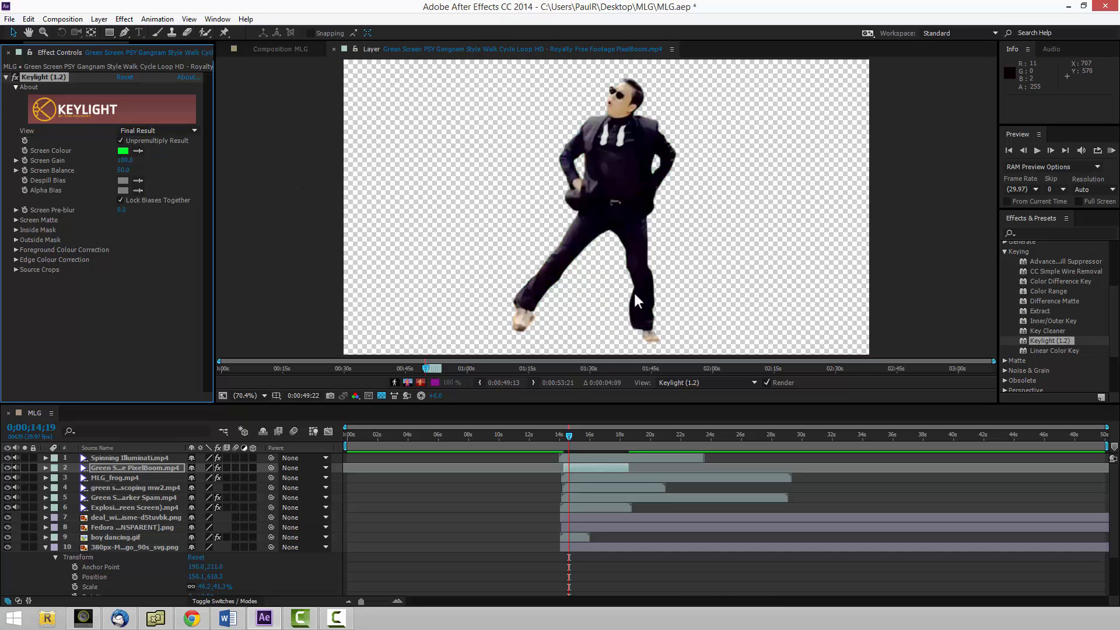
# Move the PSY layer in the composition to about 260.5, 354.6 and scale it down to roughly three quarters.
pyautogui.click(281, 49)
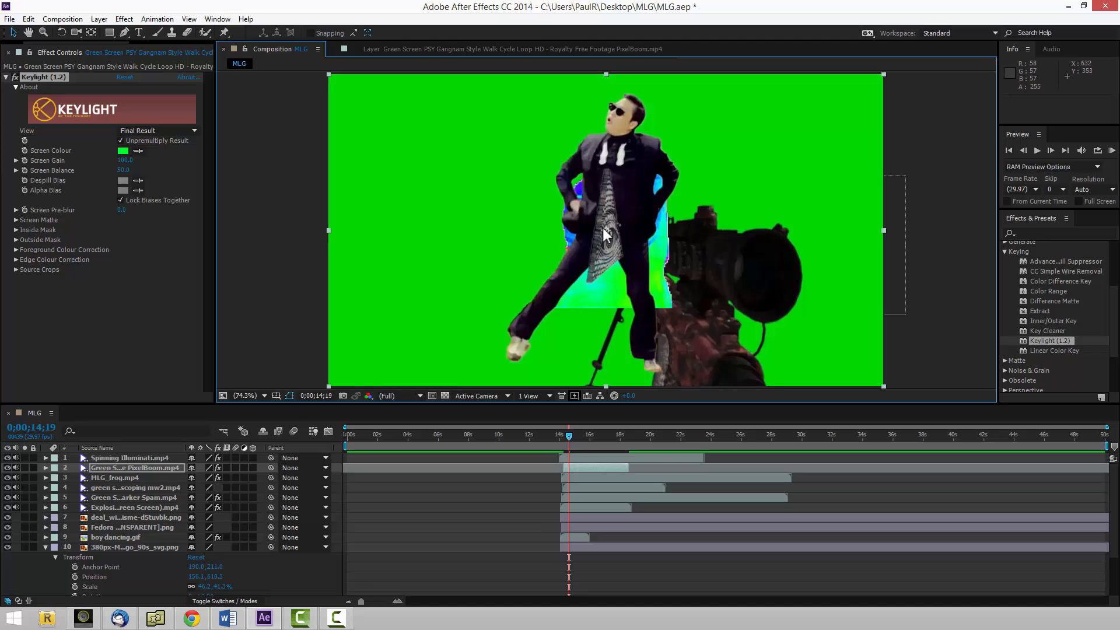
pyautogui.moveTo(631, 210); pyautogui.dragTo(464, 213)
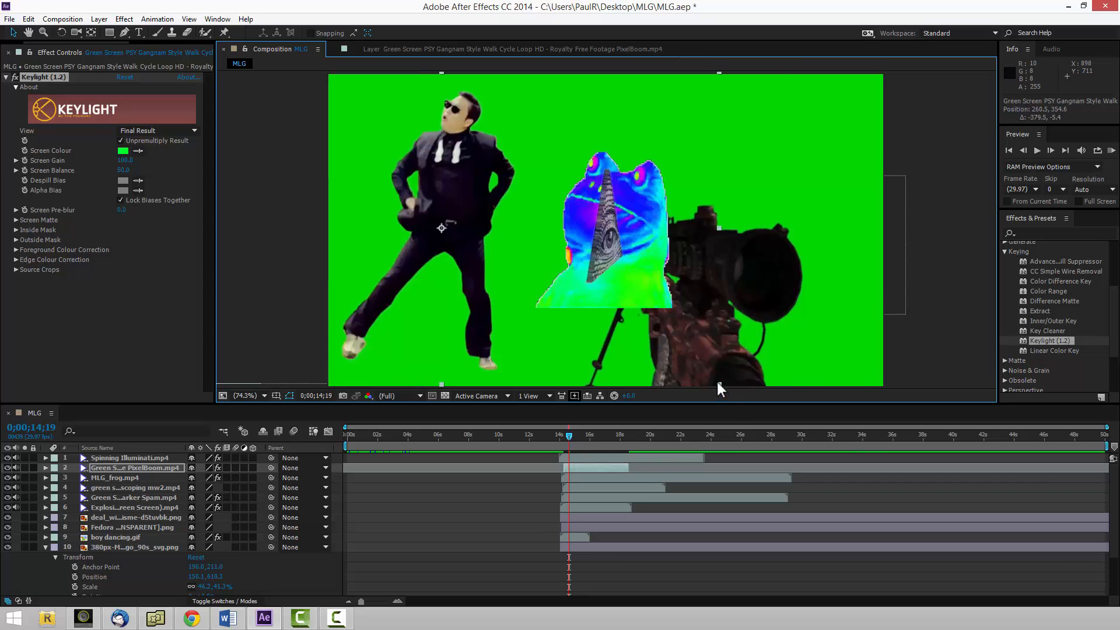
pyautogui.moveTo(718, 382); pyautogui.dragTo(649, 348)
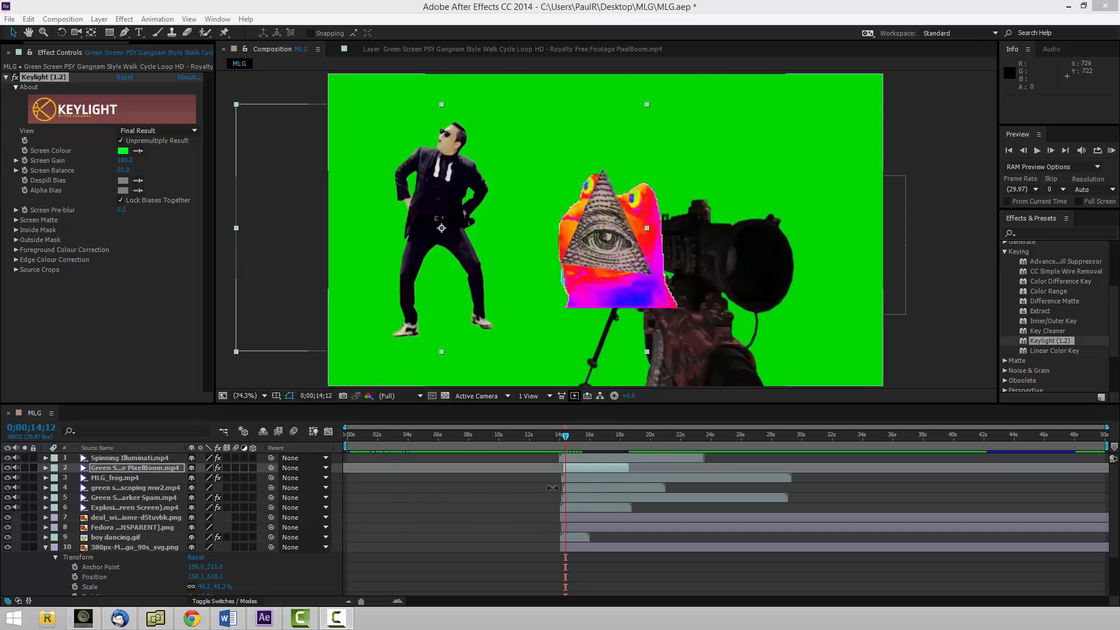
# Apply Keylight (1.2) to the green screen quickscoping layer, sample its green background as Screen Colour, and return to the MLG composition.
pyautogui.click(139, 488)
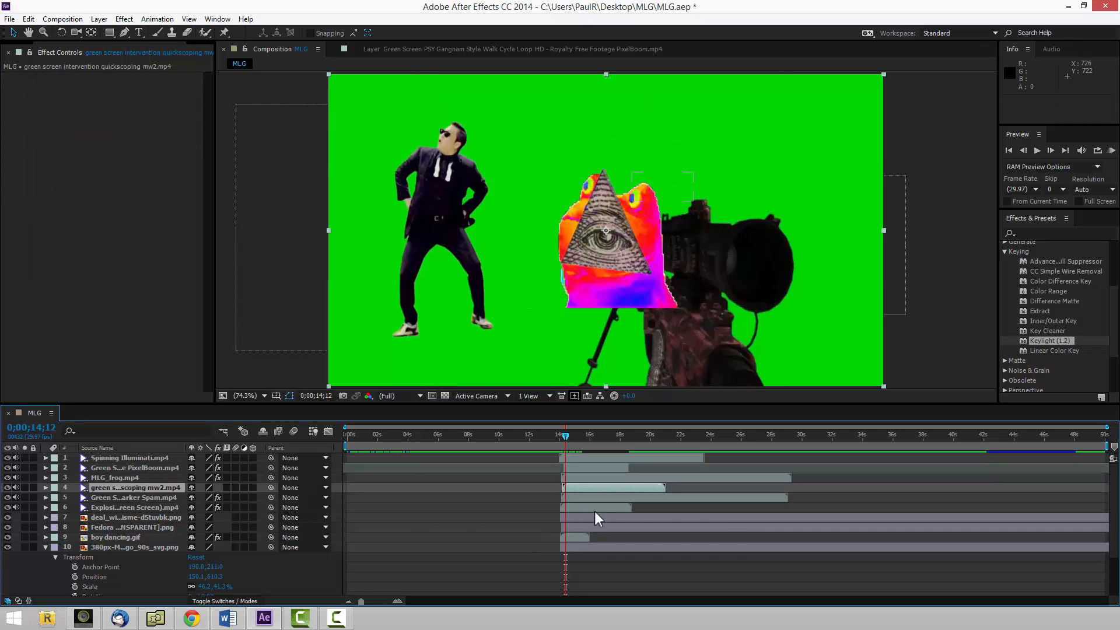
pyautogui.doubleClick(613, 488)
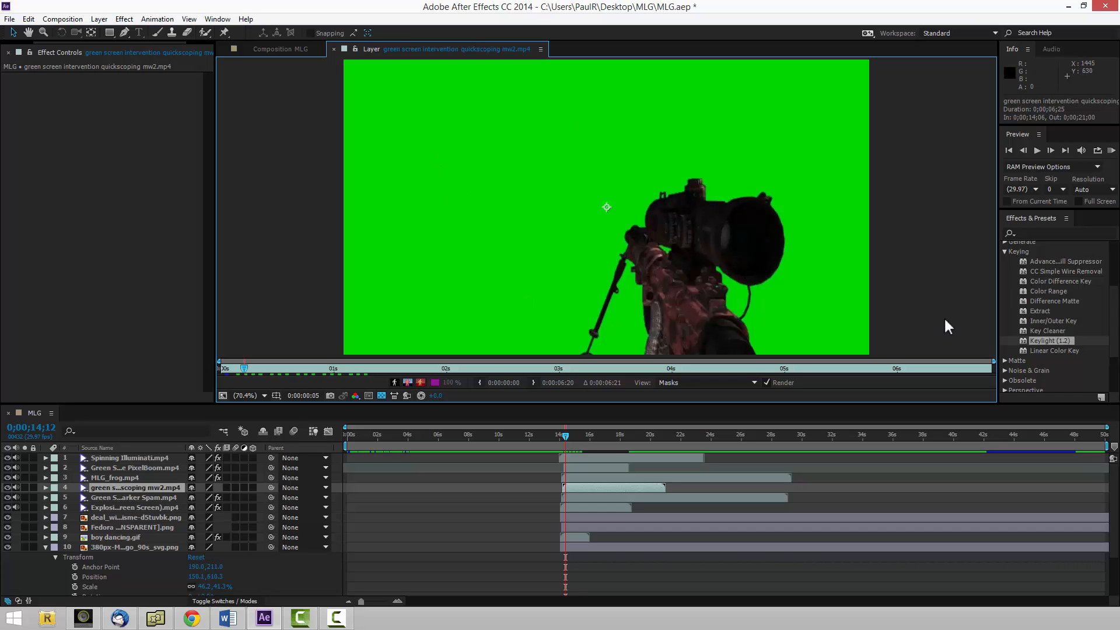
pyautogui.moveTo(1036, 342); pyautogui.dragTo(776, 252)
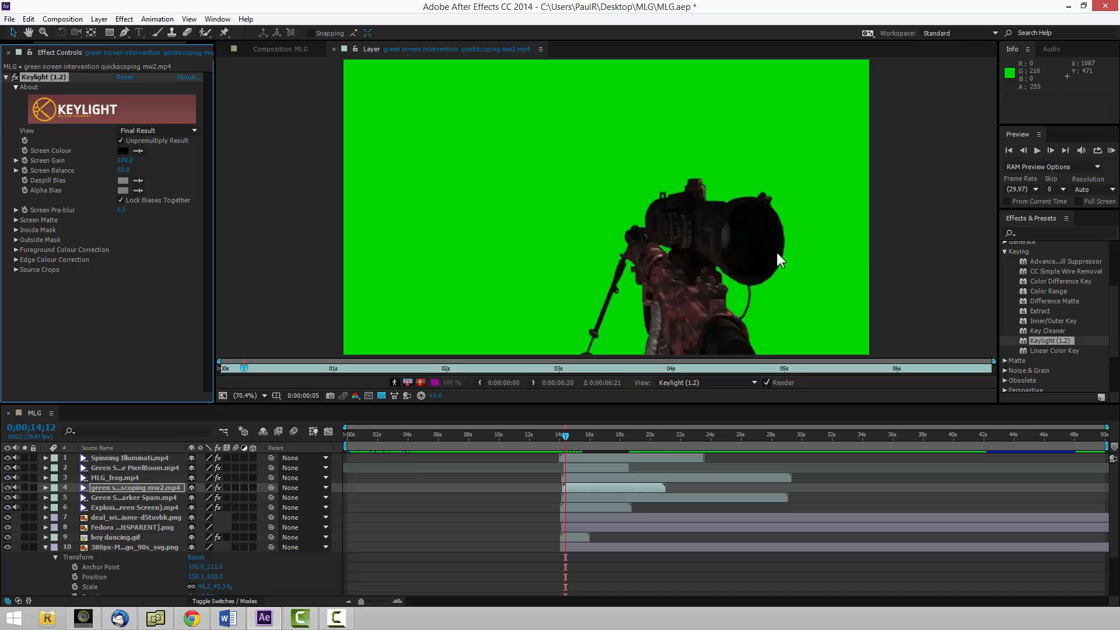
pyautogui.click(137, 151)
pyautogui.click(422, 185)
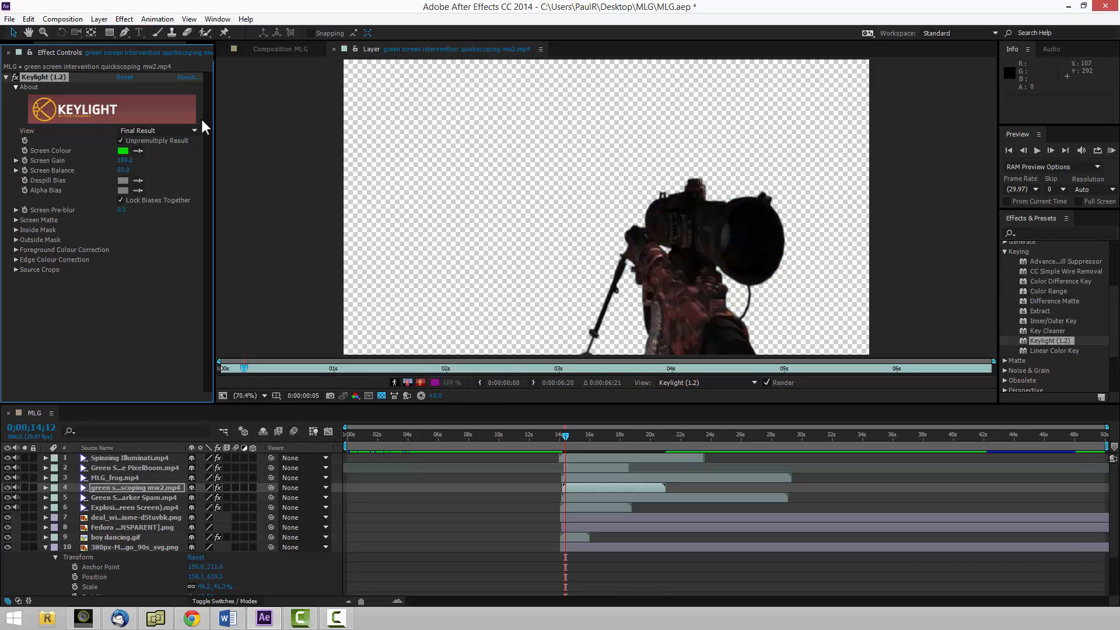
pyautogui.click(300, 49)
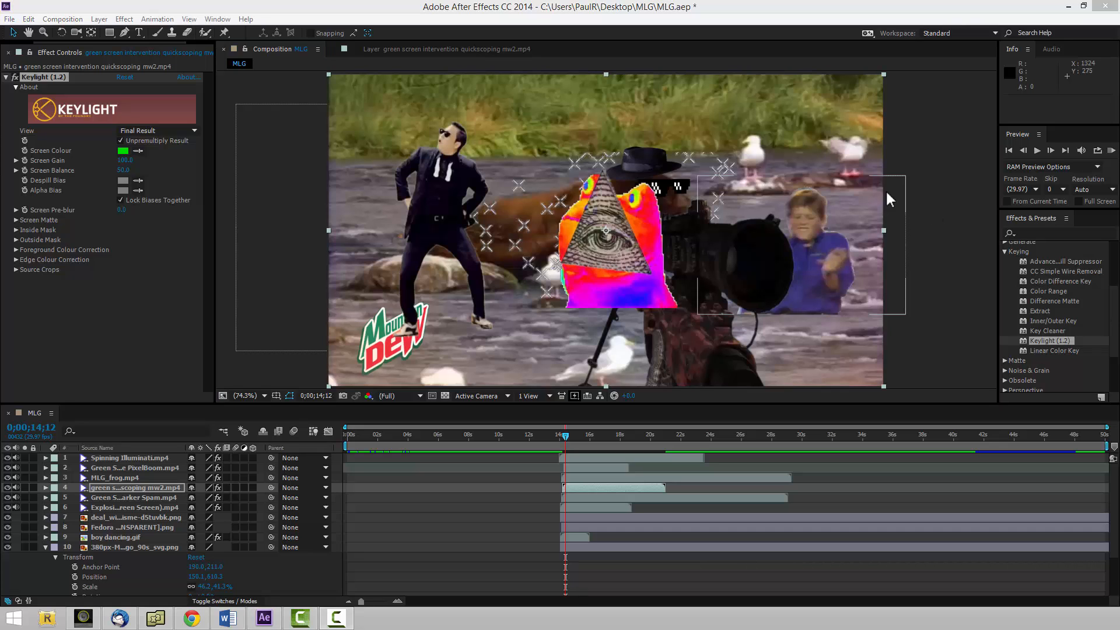
# Shrink the MLG_frog.mp4 layer and place it in the frame's lower-right corner at about 1205.2, 615.7.
pyautogui.click(629, 284)
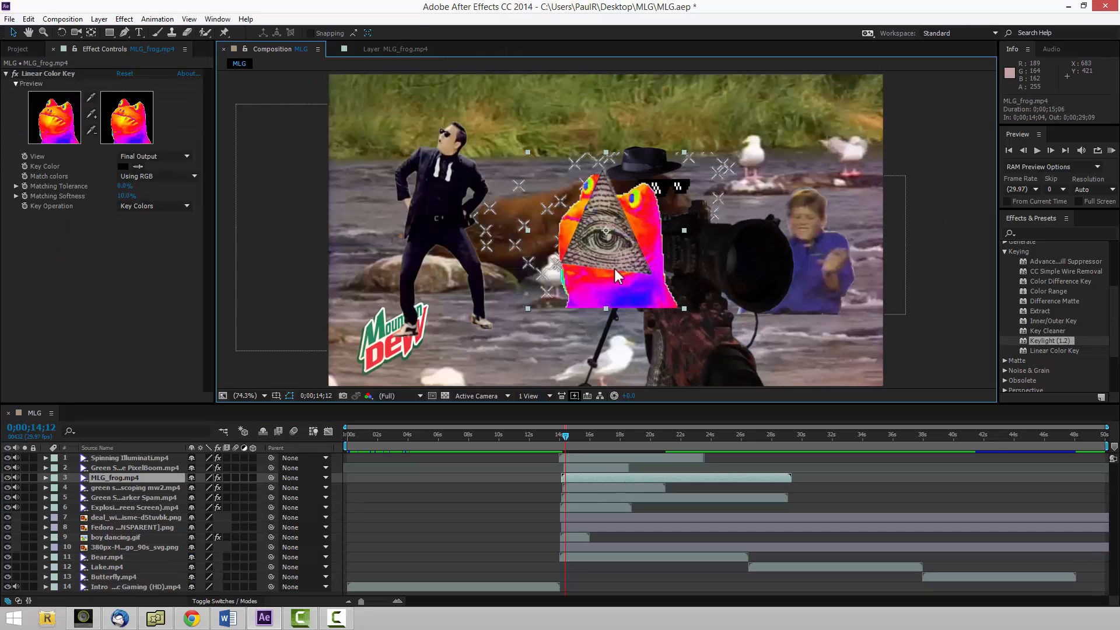
pyautogui.moveTo(610, 287); pyautogui.dragTo(507, 367)
pyautogui.moveTo(608, 351); pyautogui.dragTo(488, 368)
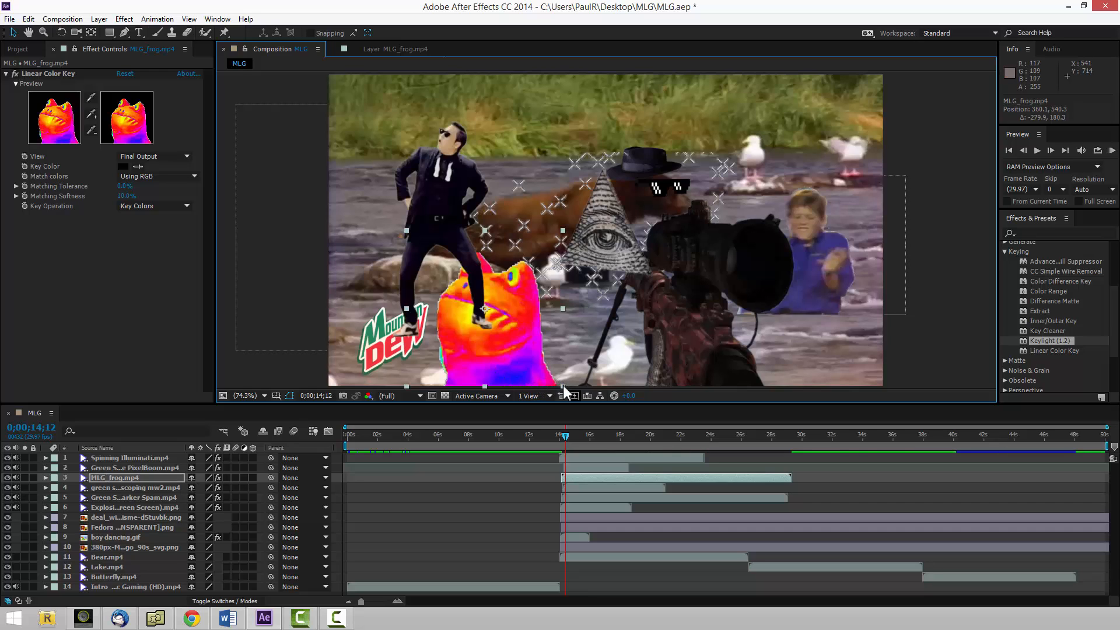
pyautogui.moveTo(563, 386); pyautogui.dragTo(864, 385)
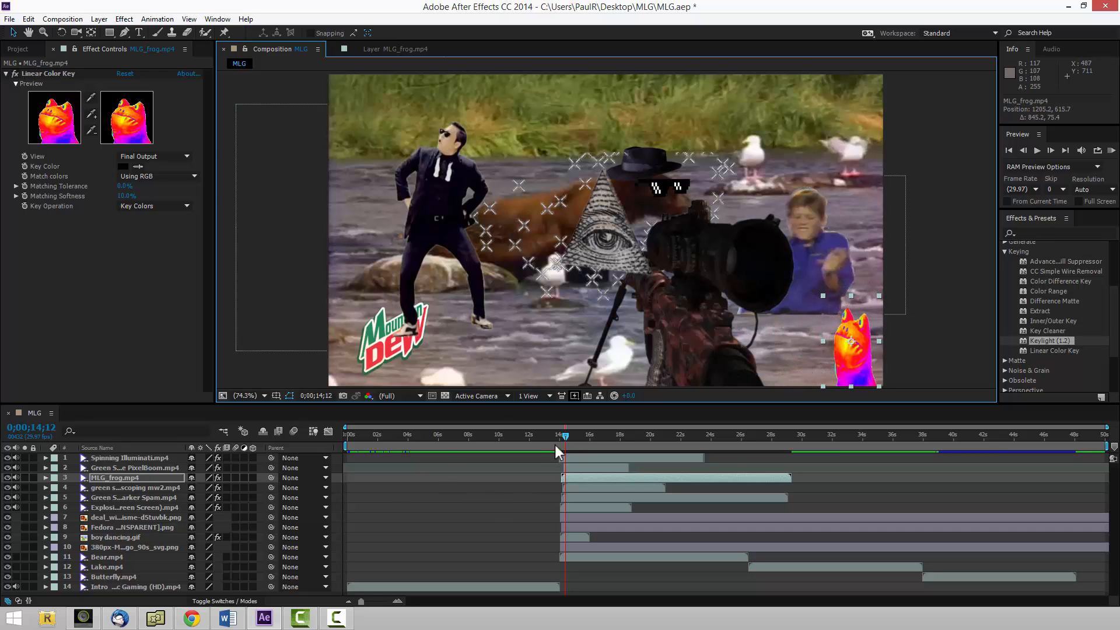
# Shrink the Spinning Illuminati.mp4 layer and place it in the frame's upper-right corner at about 1205.2, 90.8.
pyautogui.moveTo(610, 256); pyautogui.dragTo(890, 161)
pyautogui.moveTo(970, 213); pyautogui.dragTo(915, 180)
pyautogui.moveTo(835, 151); pyautogui.dragTo(841, 121)
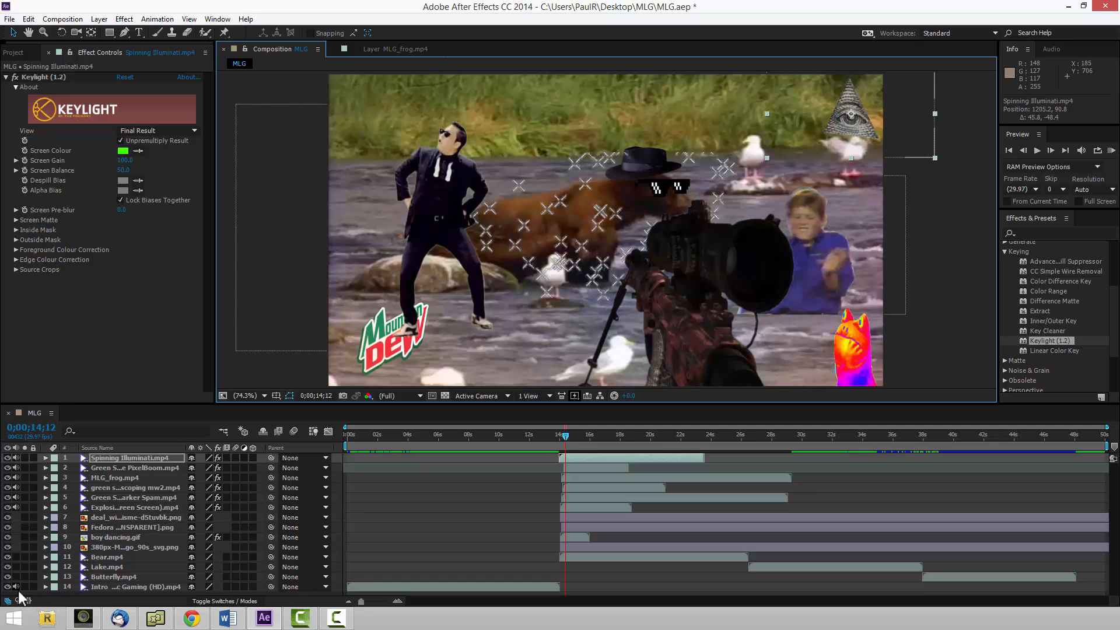
# Mute the audio of the Spinning Illuminati.mp4, PSY Gangnam Style and MLG_frog.mp4 layers.
pyautogui.click(113, 507)
pyautogui.click(114, 496)
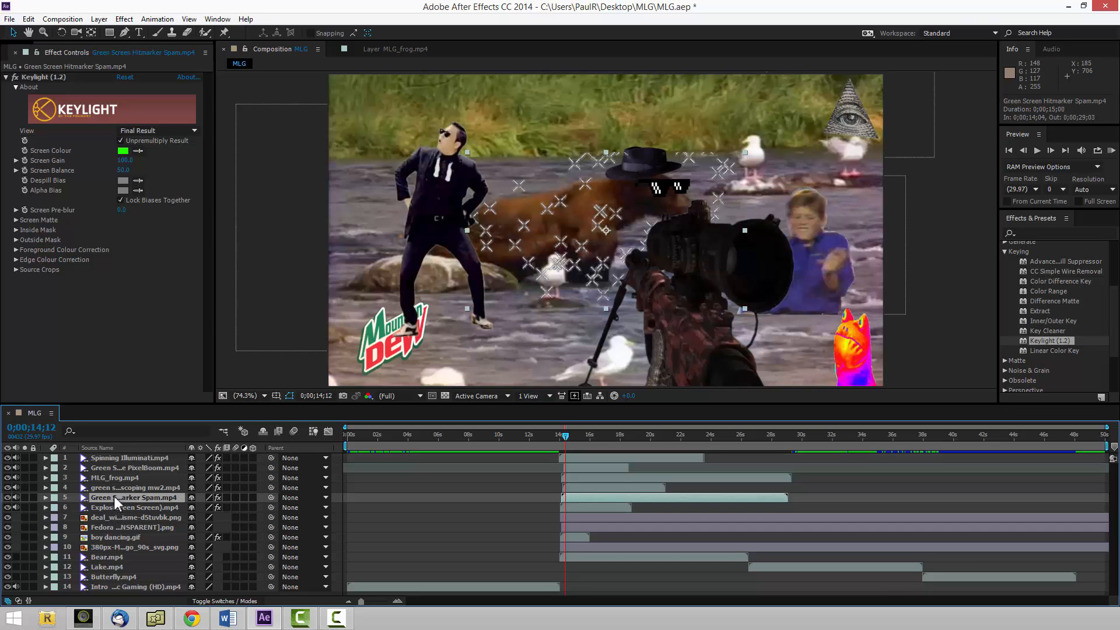
pyautogui.click(114, 487)
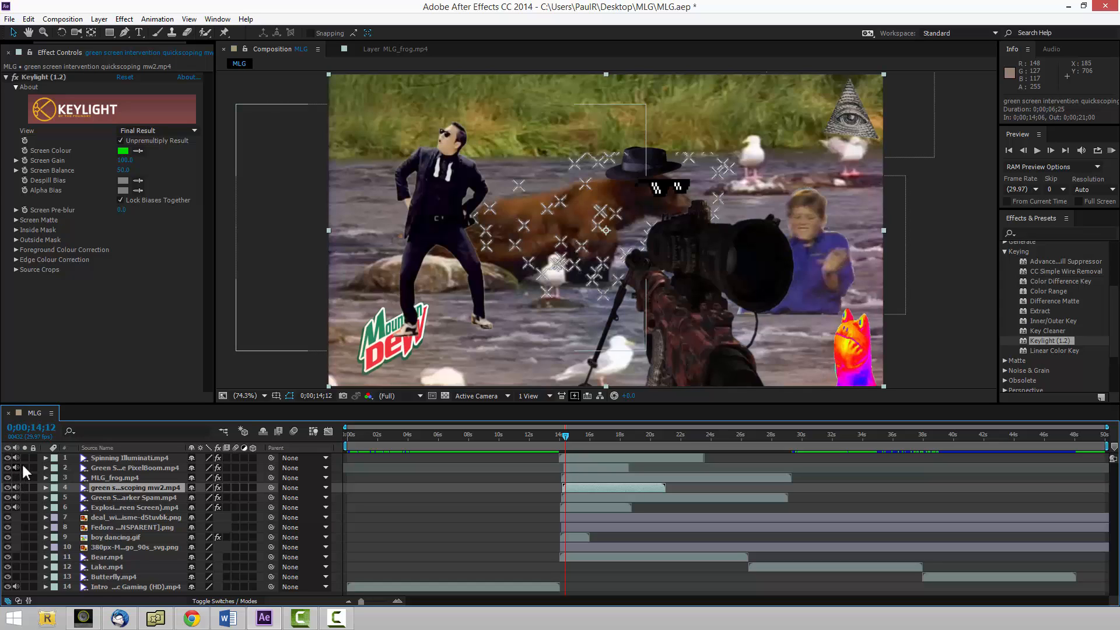
pyautogui.click(86, 470)
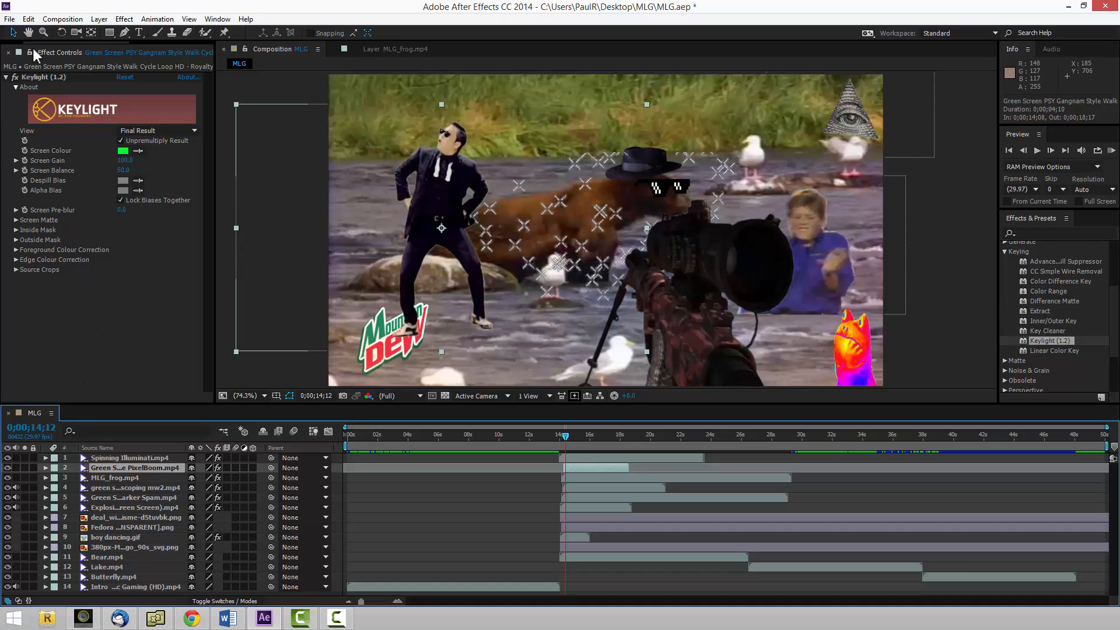
# Import Sad Violin [HQ].mp3 from the assets' sound - music folder into the project.
pyautogui.click(9, 52)
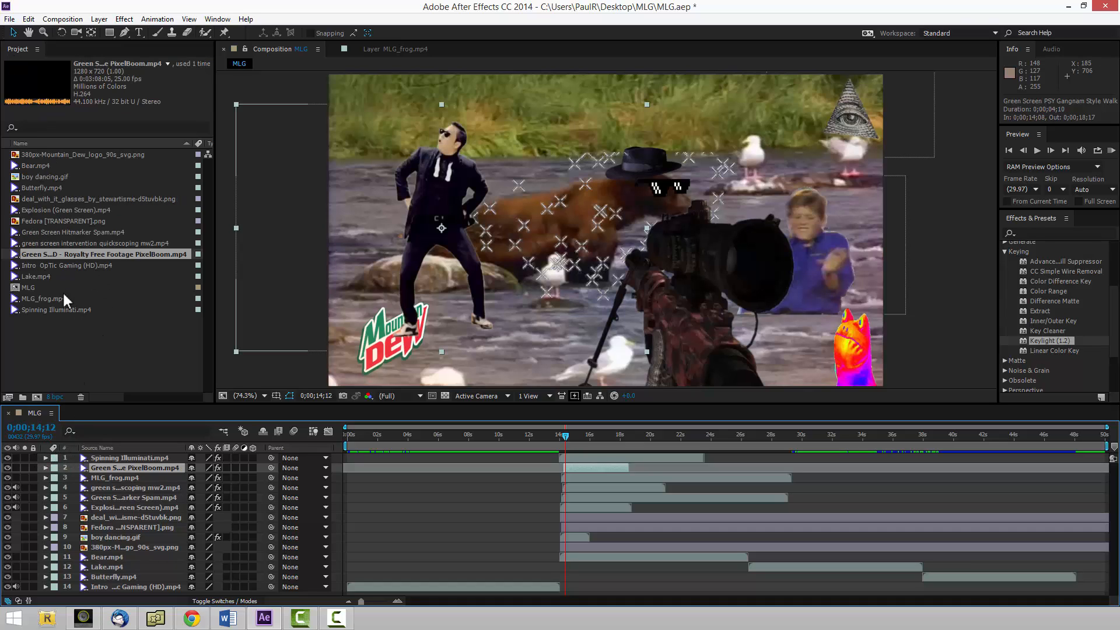
pyautogui.doubleClick(82, 339)
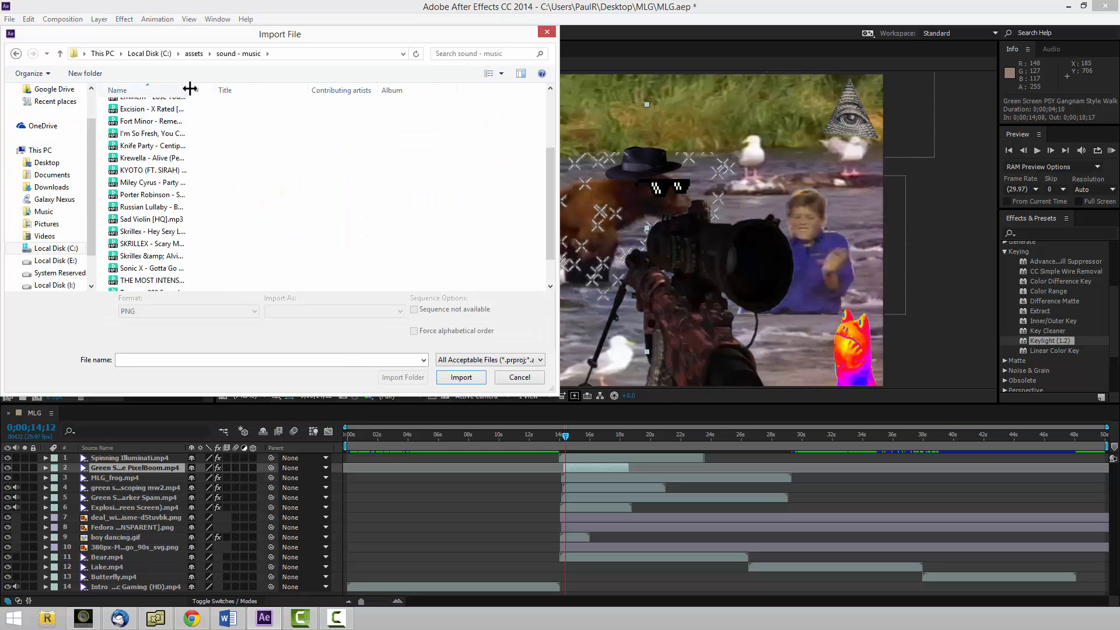
pyautogui.moveTo(190, 90); pyautogui.dragTo(299, 92)
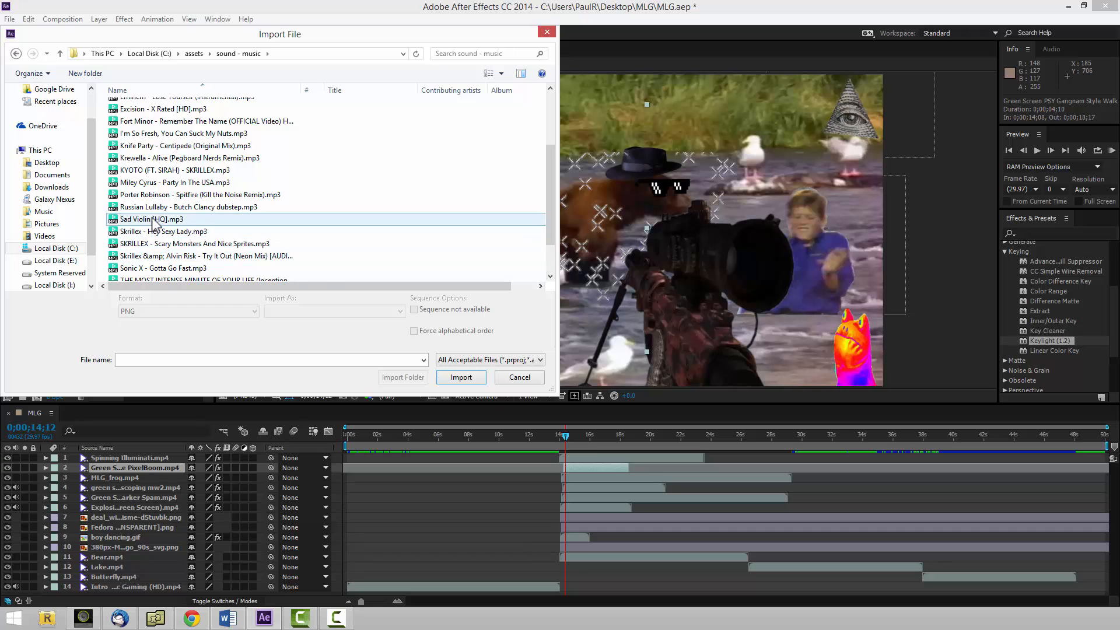
pyautogui.click(133, 219)
pyautogui.click(460, 377)
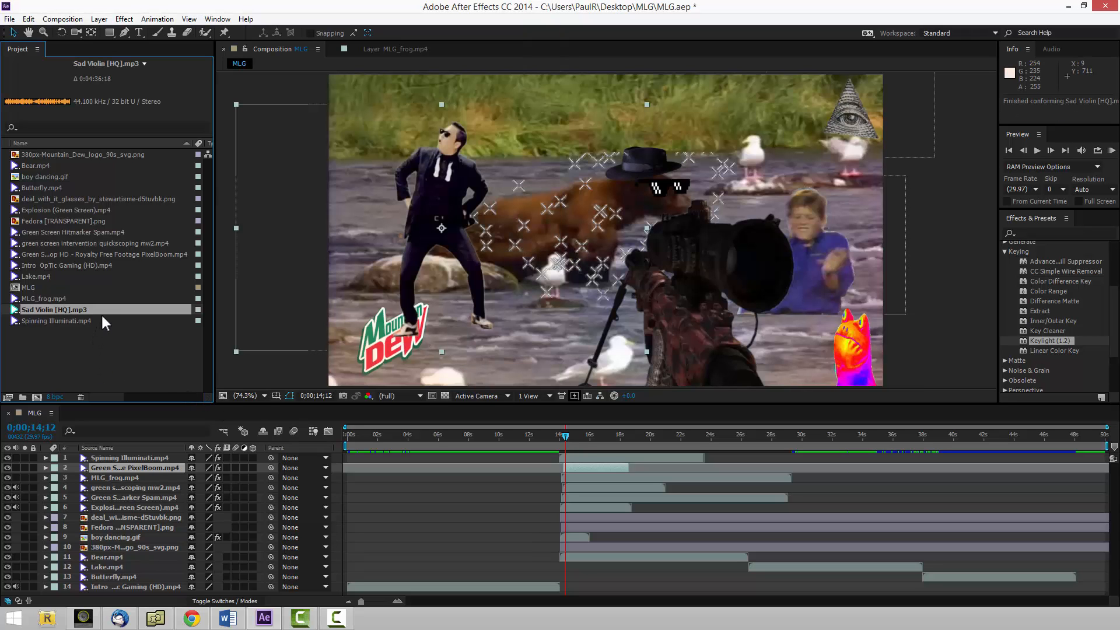
# Add Sad Violin [HQ].mp3 beneath the Spinning Illuminati.mp4 layer and shift it to start at 0;00;14;07.
pyautogui.moveTo(104, 308); pyautogui.dragTo(106, 458)
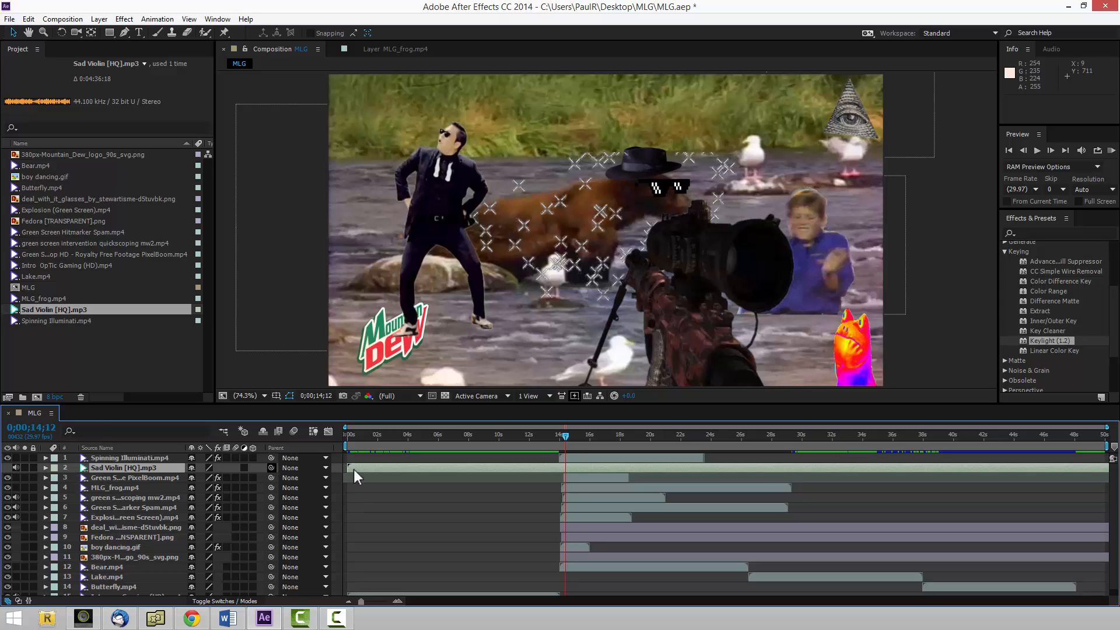
pyautogui.moveTo(387, 469); pyautogui.dragTo(575, 468)
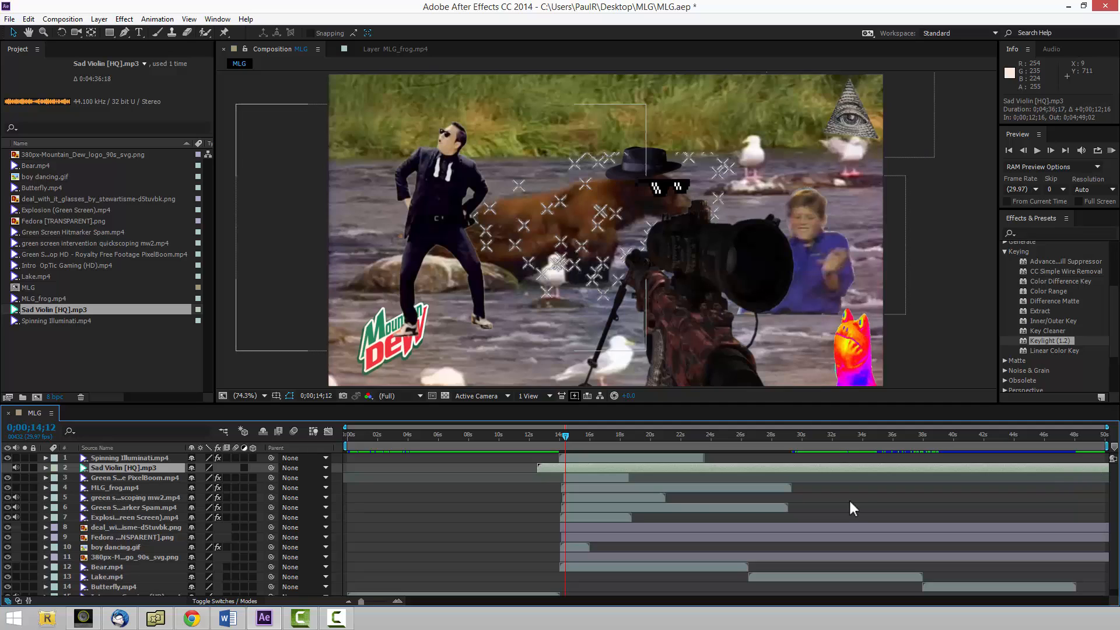
pyautogui.moveTo(593, 469); pyautogui.dragTo(620, 467)
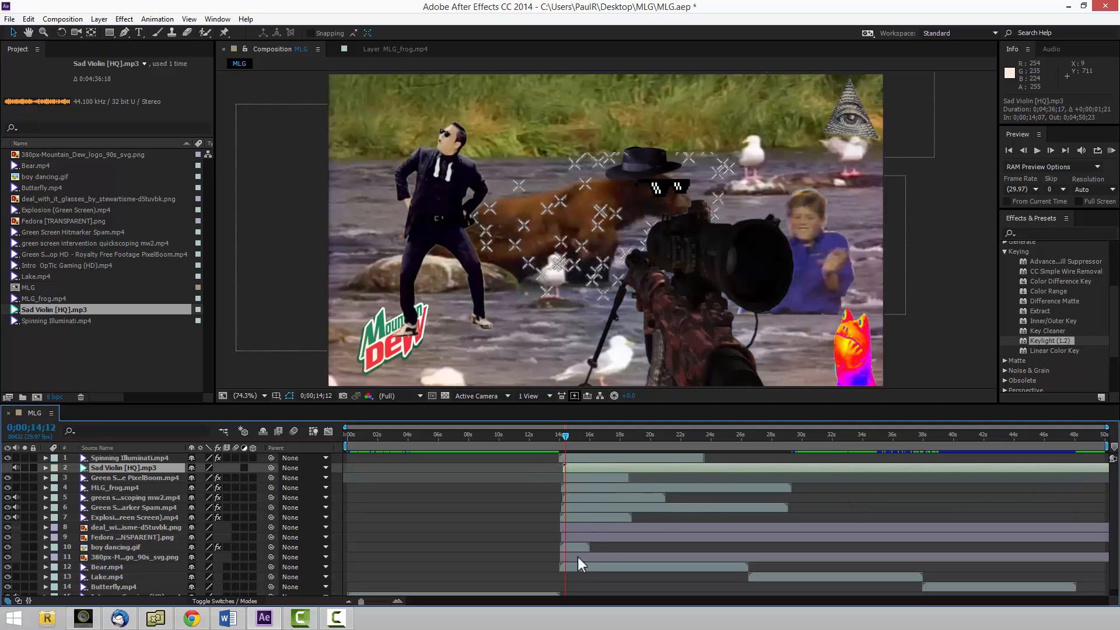
# Move the Sad Violin [HQ].mp3 layer to the bottom of the layer stack and shift it to start at 0;00;14;02.
pyautogui.click(552, 592)
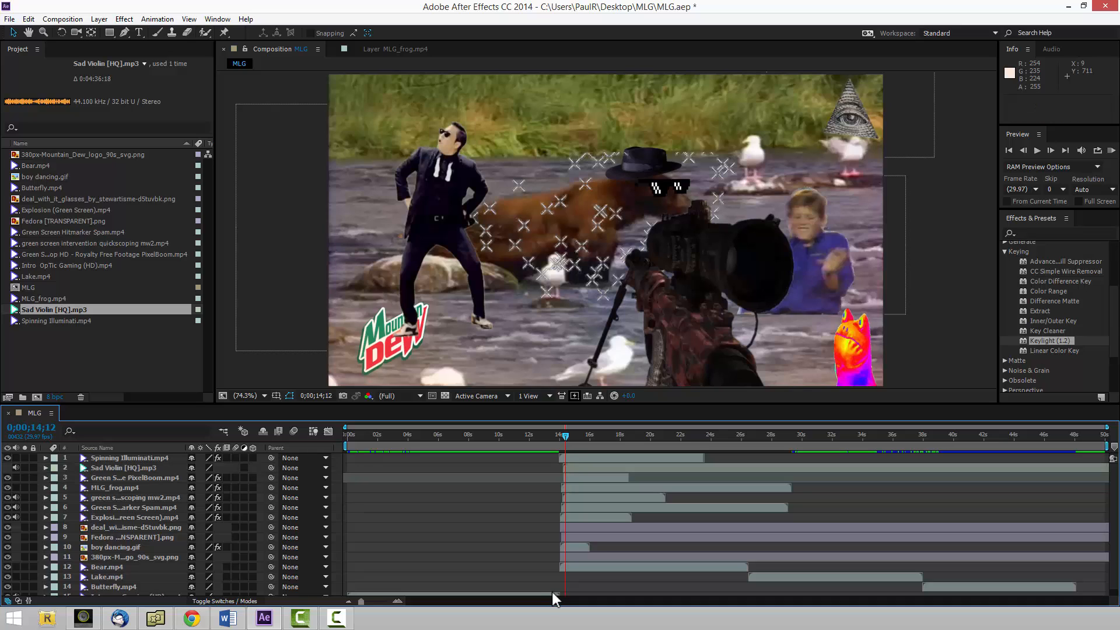
pyautogui.click(583, 468)
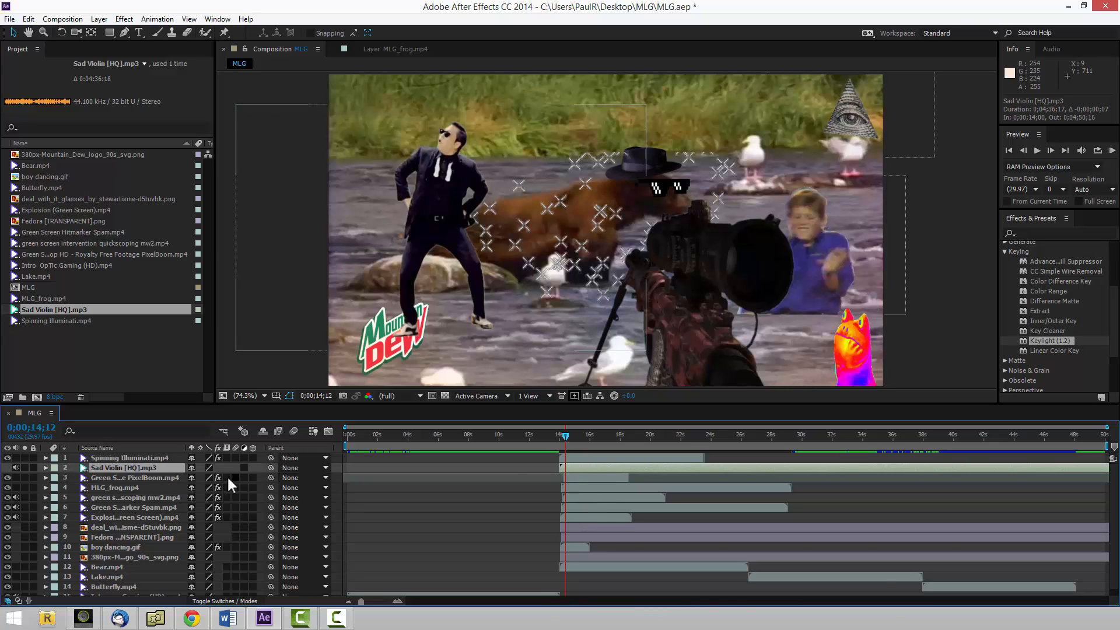
pyautogui.moveTo(161, 471); pyautogui.dragTo(151, 594)
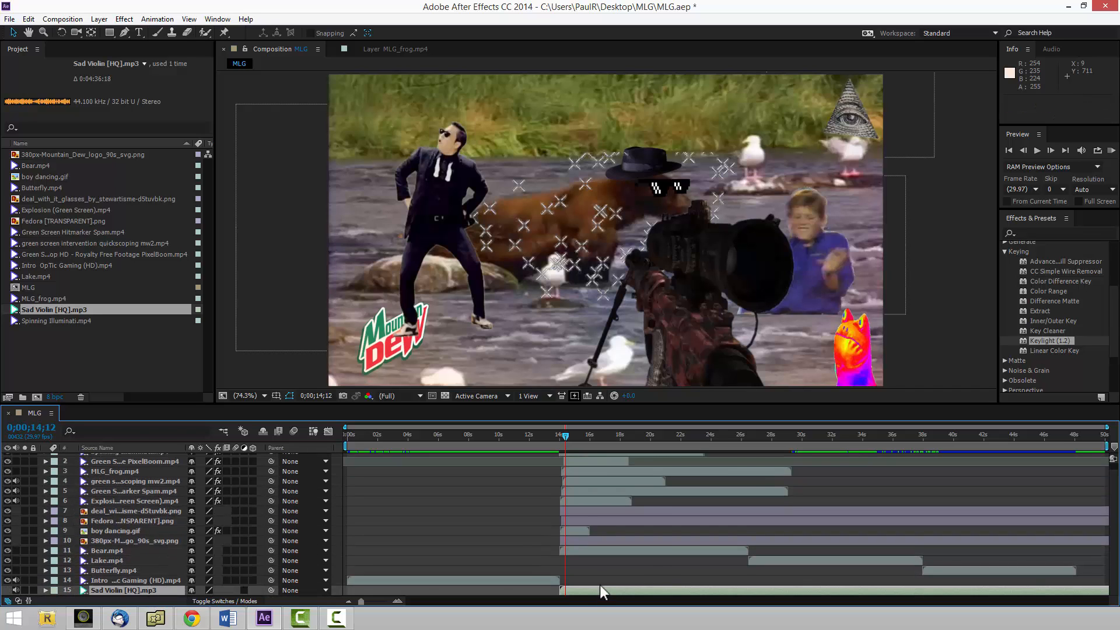
pyautogui.moveTo(591, 592); pyautogui.dragTo(597, 592)
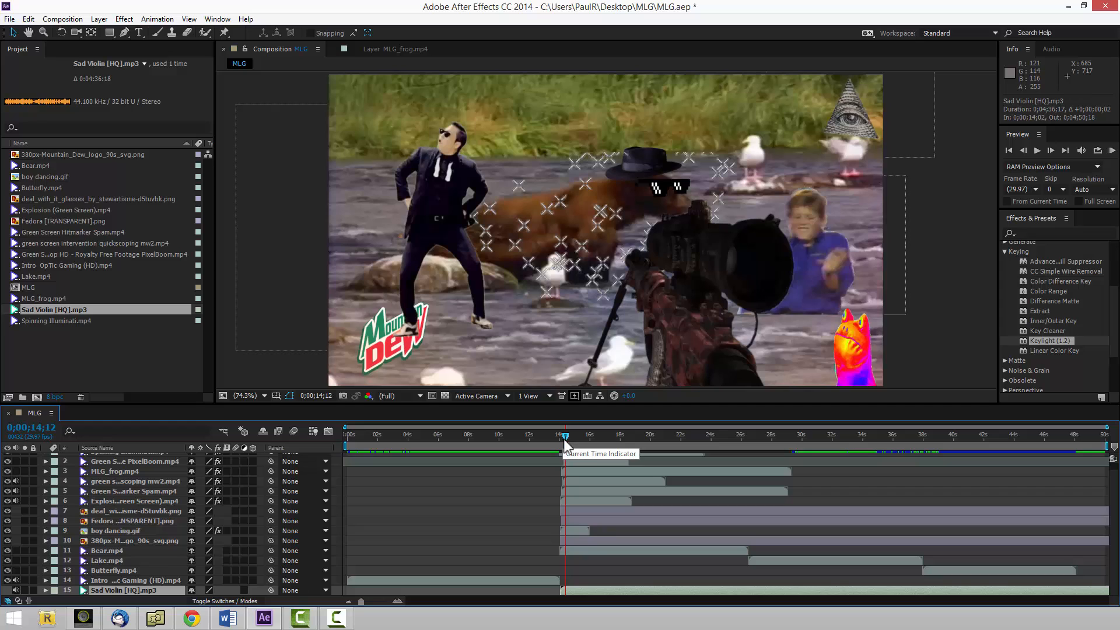
# Run a RAM preview of the MLG composition from its first frame.
pyautogui.press('Home')
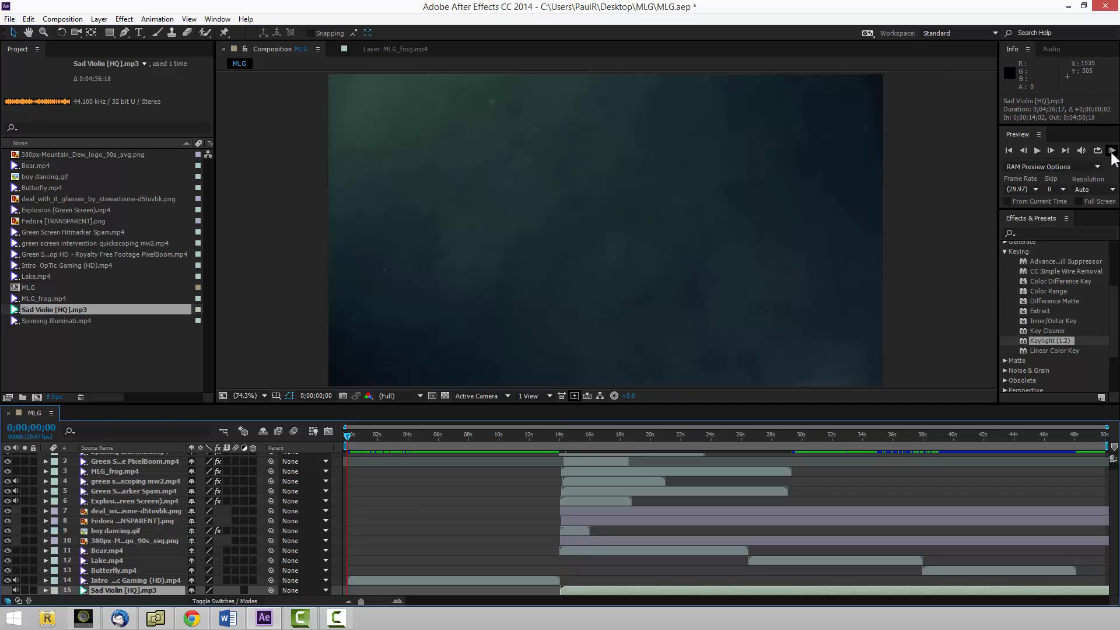
pyautogui.click(1112, 153)
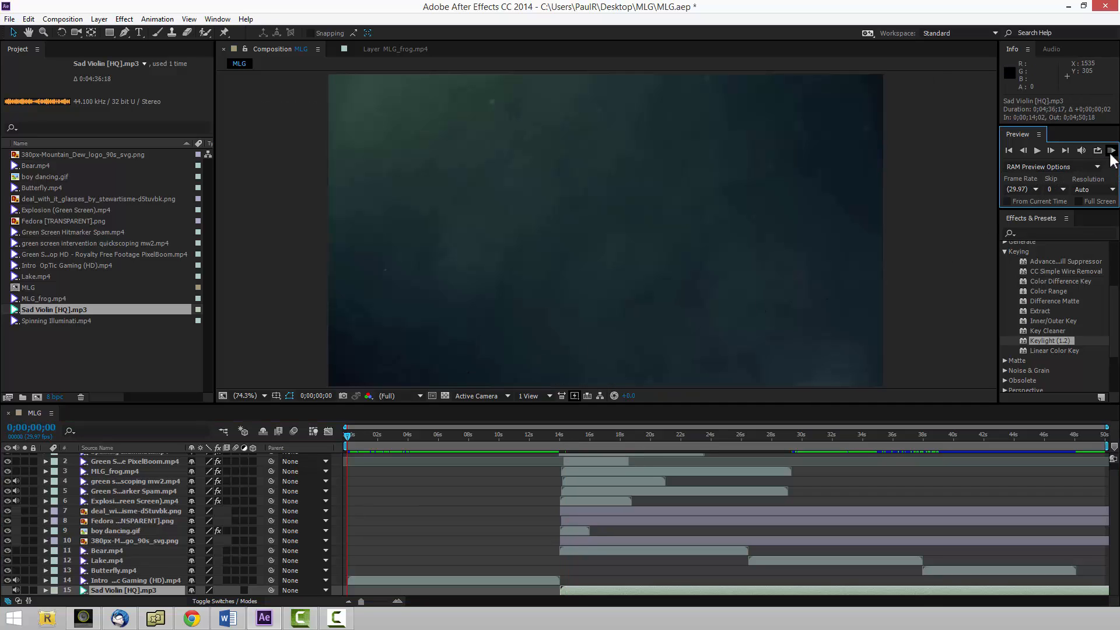